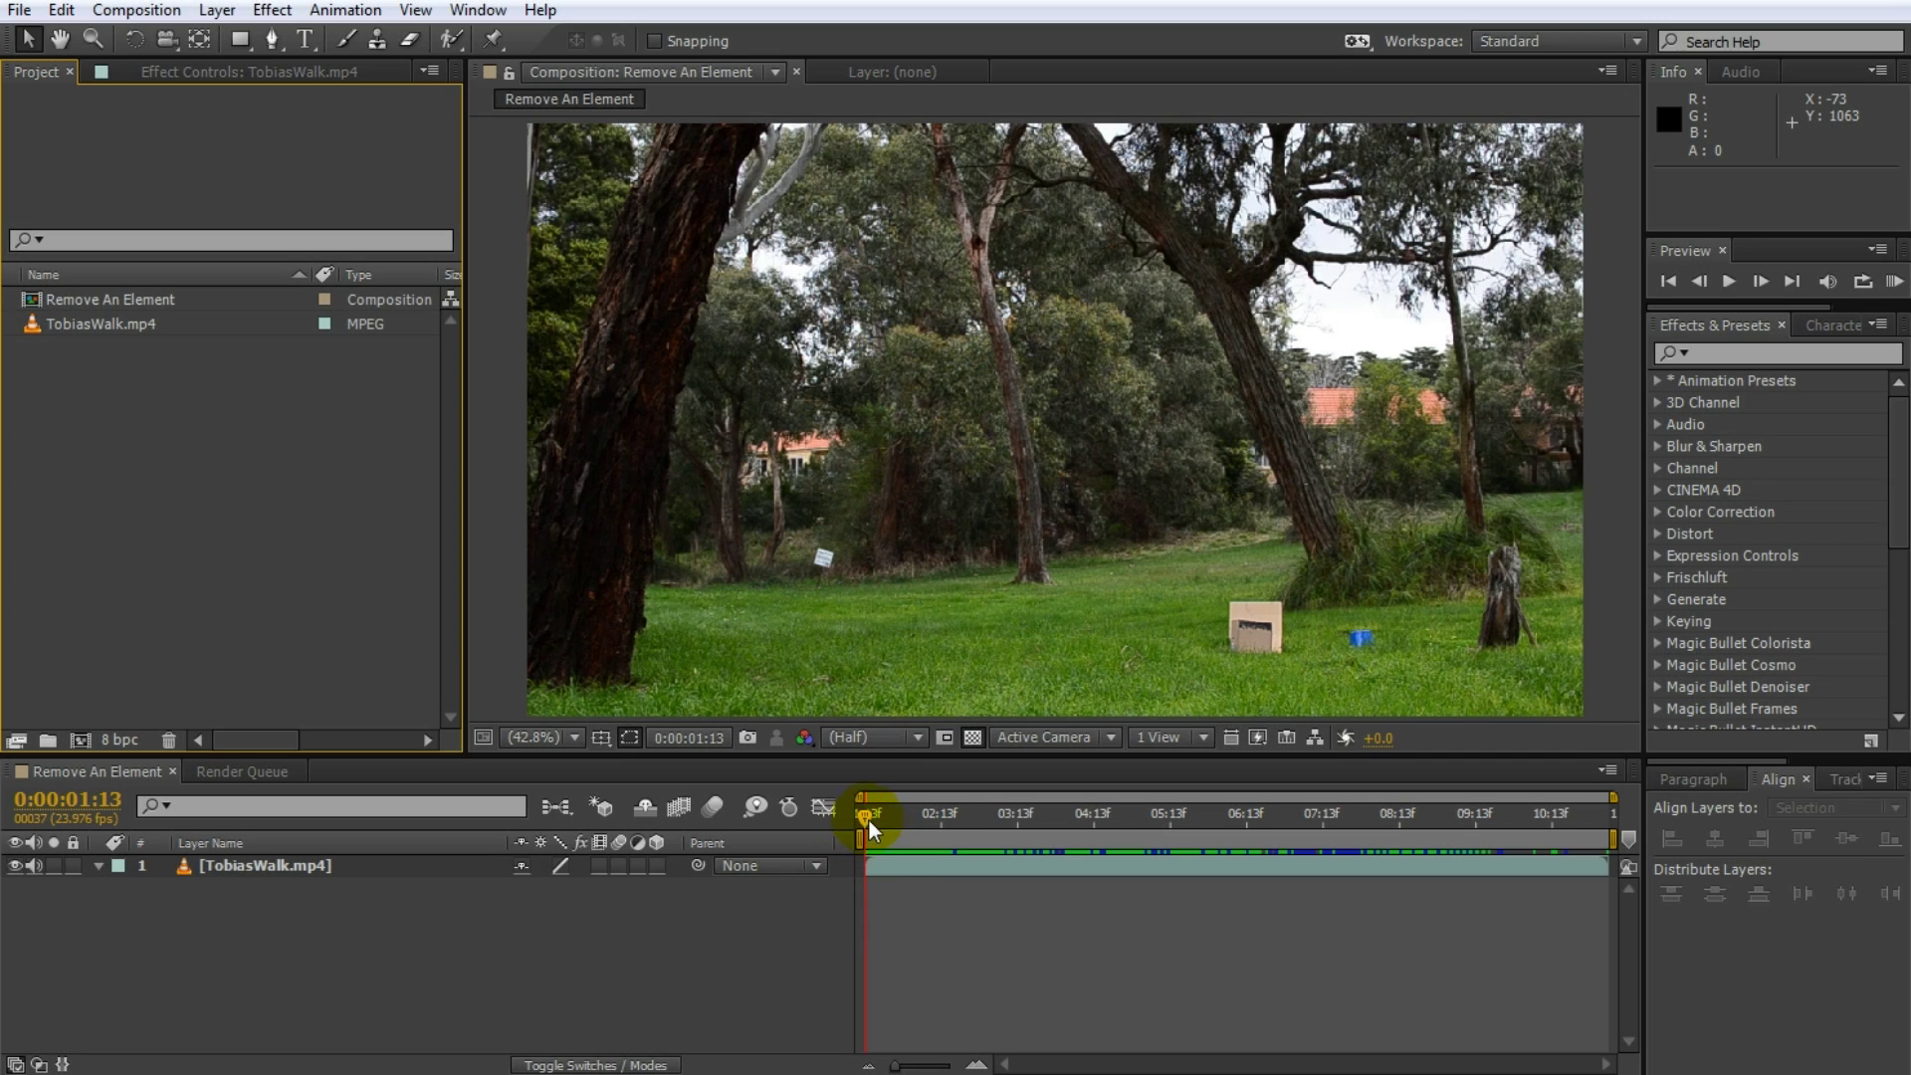
pyautogui.moveTo(869, 820)
pyautogui.mouseDown()
pyautogui.moveTo(1539, 828)
pyautogui.moveTo(912, 814)
pyautogui.moveTo(1051, 840)
pyautogui.moveTo(1091, 805)
pyautogui.moveTo(1067, 821)
pyautogui.moveTo(1324, 828)
pyautogui.moveTo(932, 842)
pyautogui.moveTo(995, 846)
pyautogui.moveTo(1037, 846)
pyautogui.moveTo(879, 816)
pyautogui.moveTo(1350, 858)
pyautogui.moveTo(887, 846)
pyautogui.mouseUp()
pyautogui.click(1043, 816)
# Duplicate the TobiasWalk.mp4 layer and hide the top copy
pyautogui.click(325, 865)
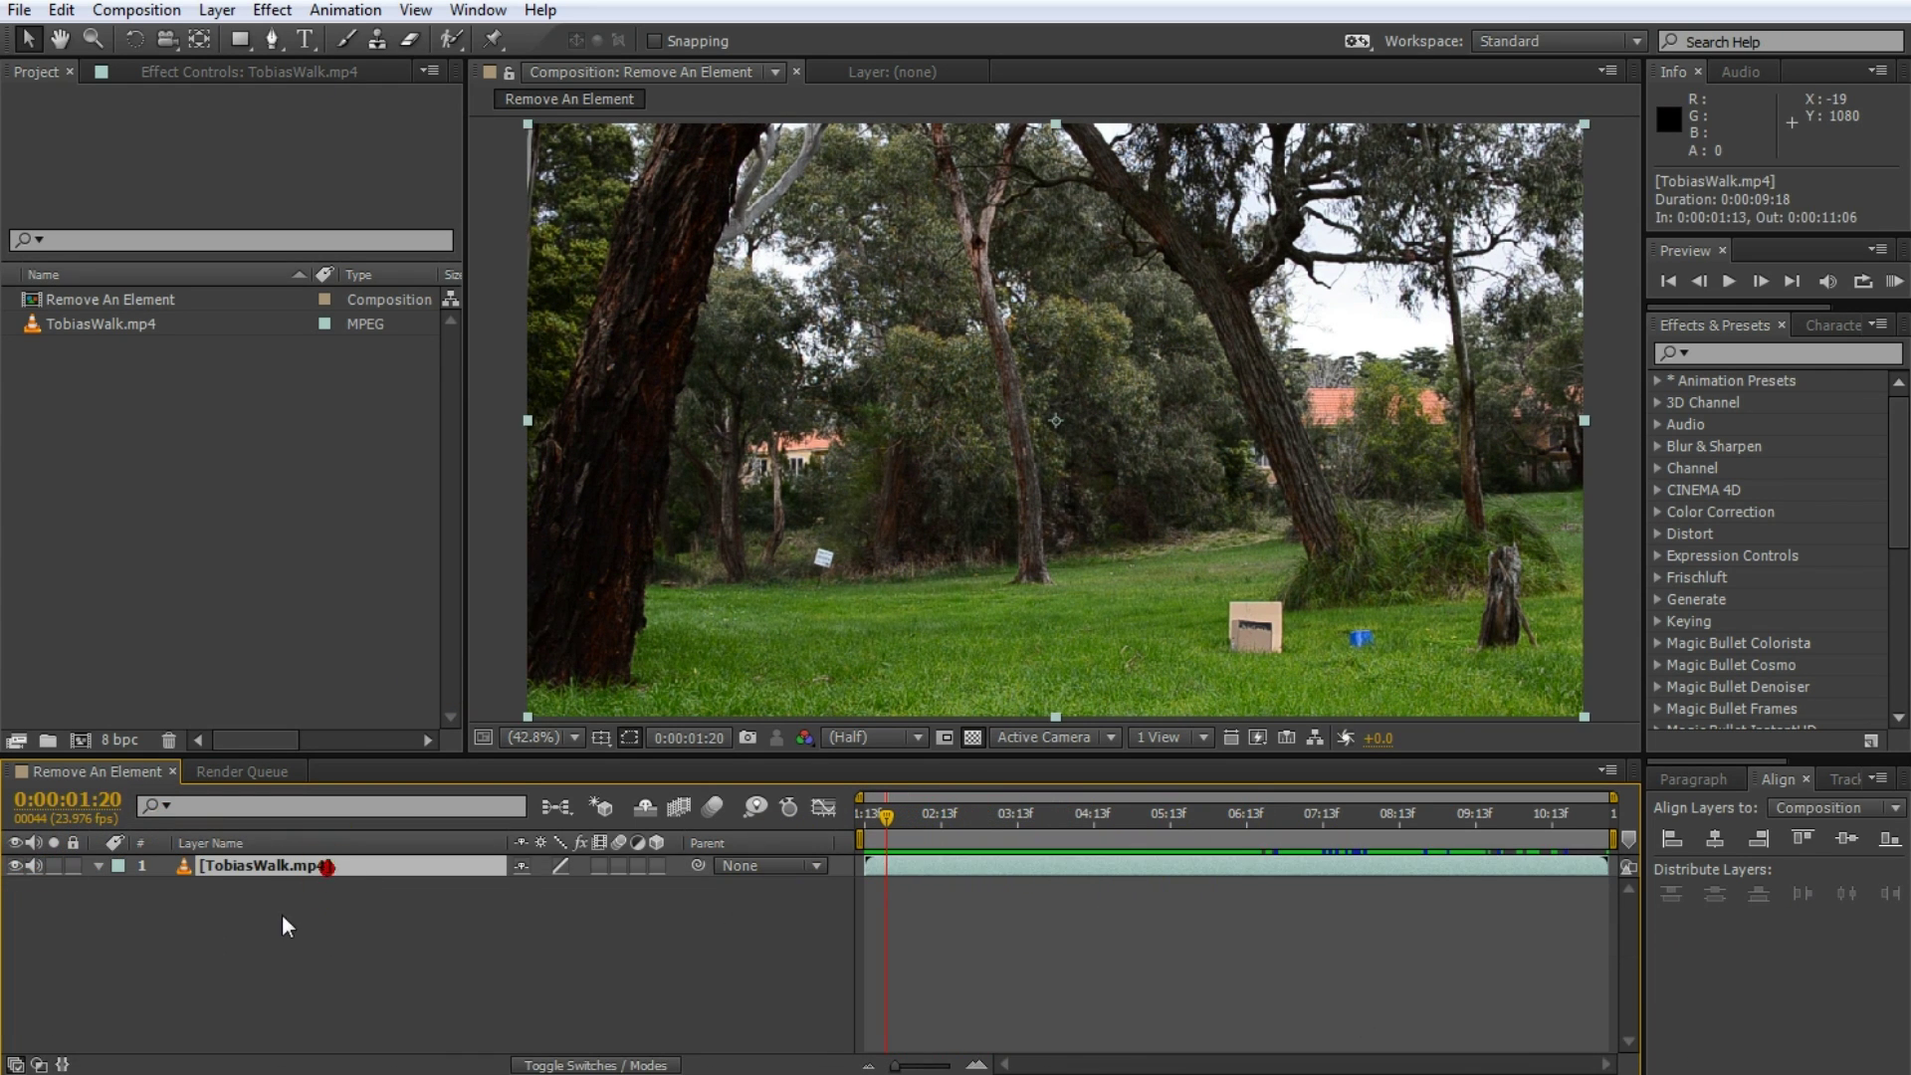
pyautogui.hotkey('ctrl', 'd')
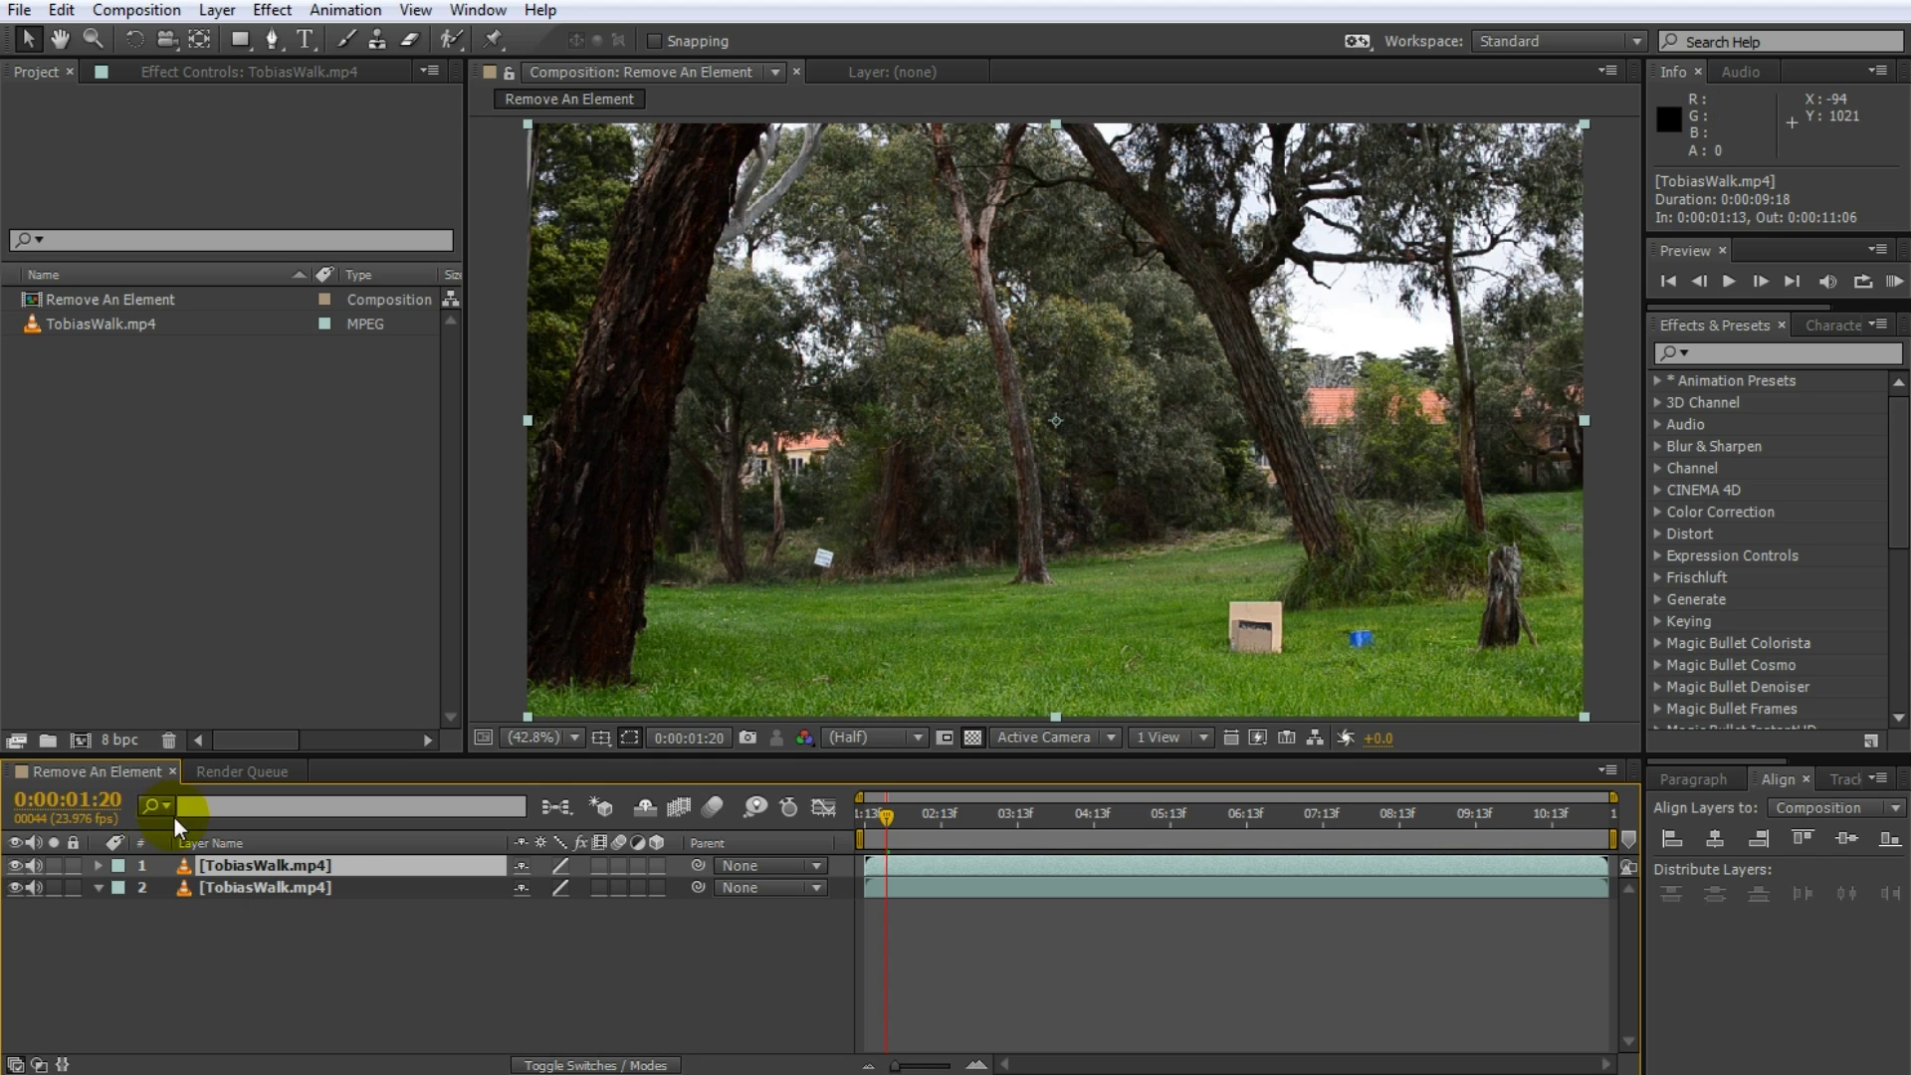
pyautogui.click(15, 865)
# Rename the second layer 'Clean Plate', scrub the clip, and reselect Clean Plate
pyautogui.click(239, 885)
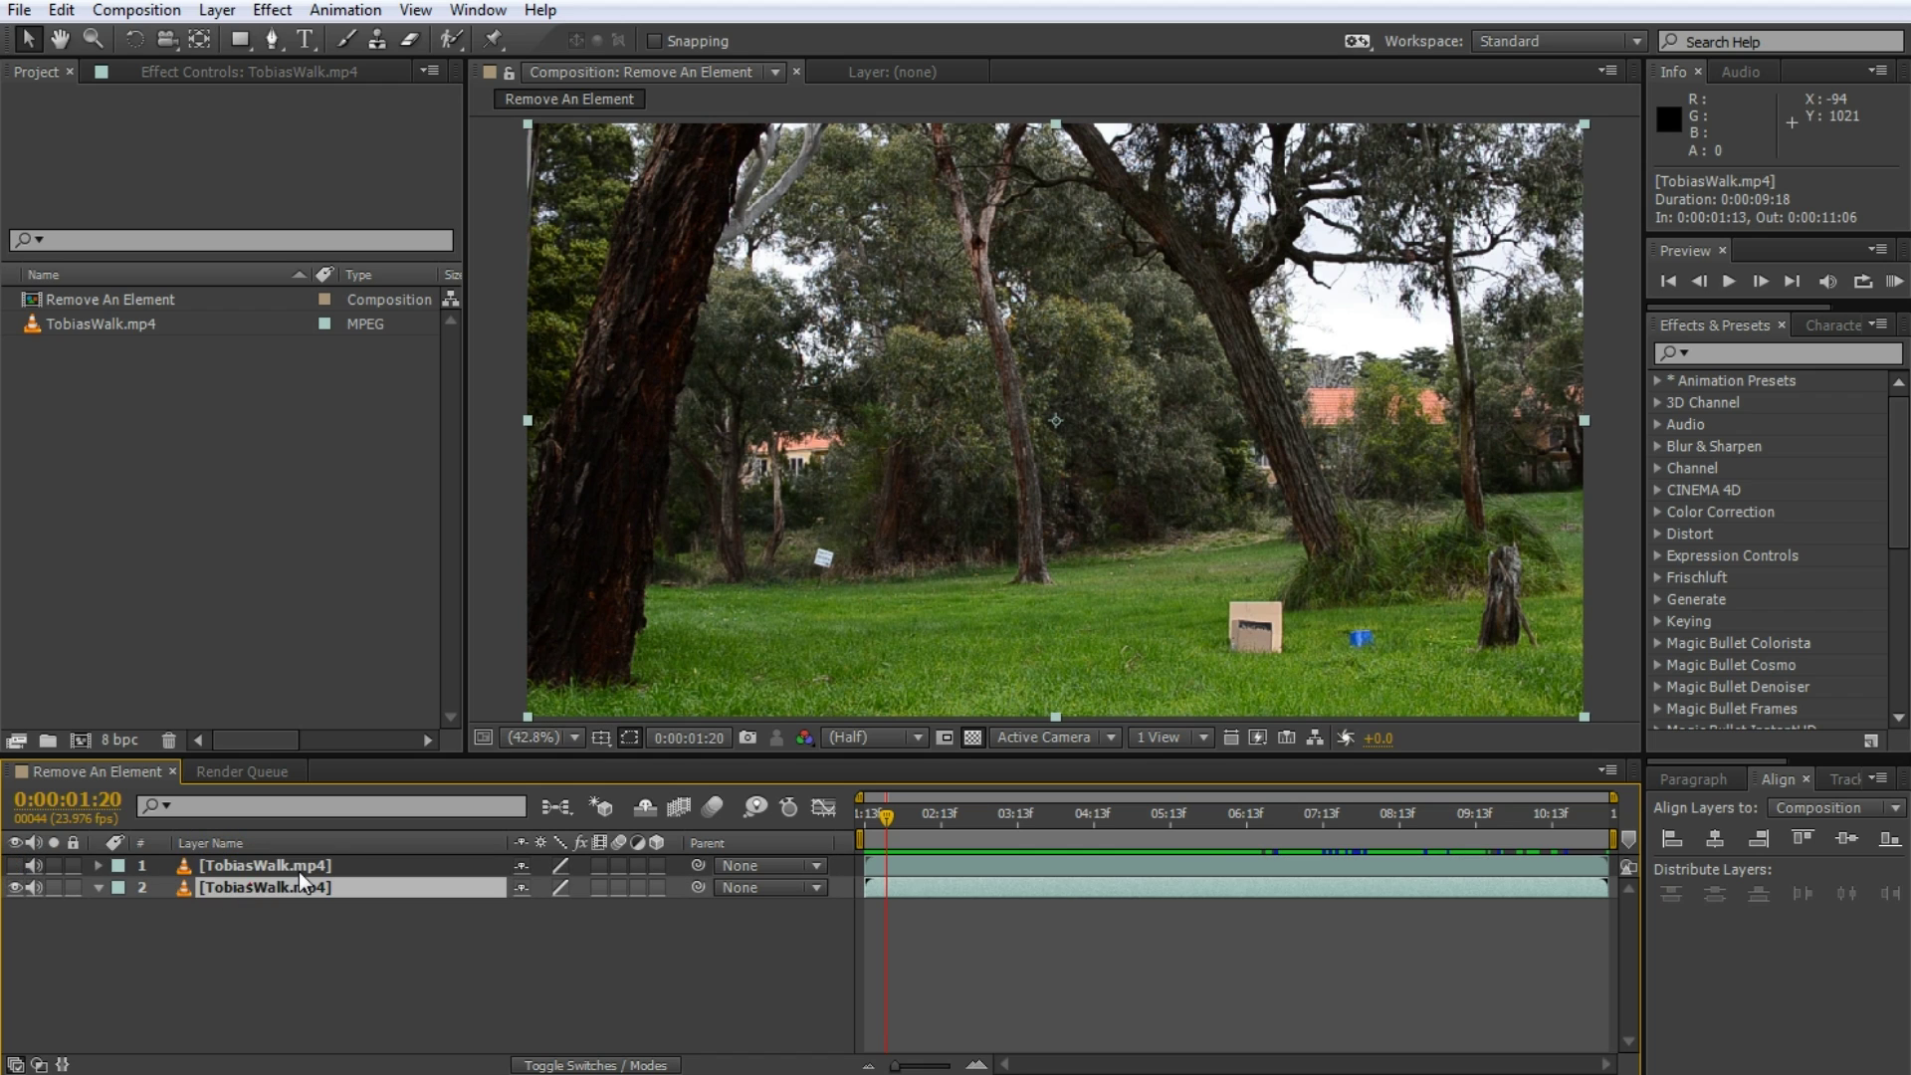
pyautogui.press('Return')
pyautogui.write('Clean Plate')
pyautogui.press('Return')
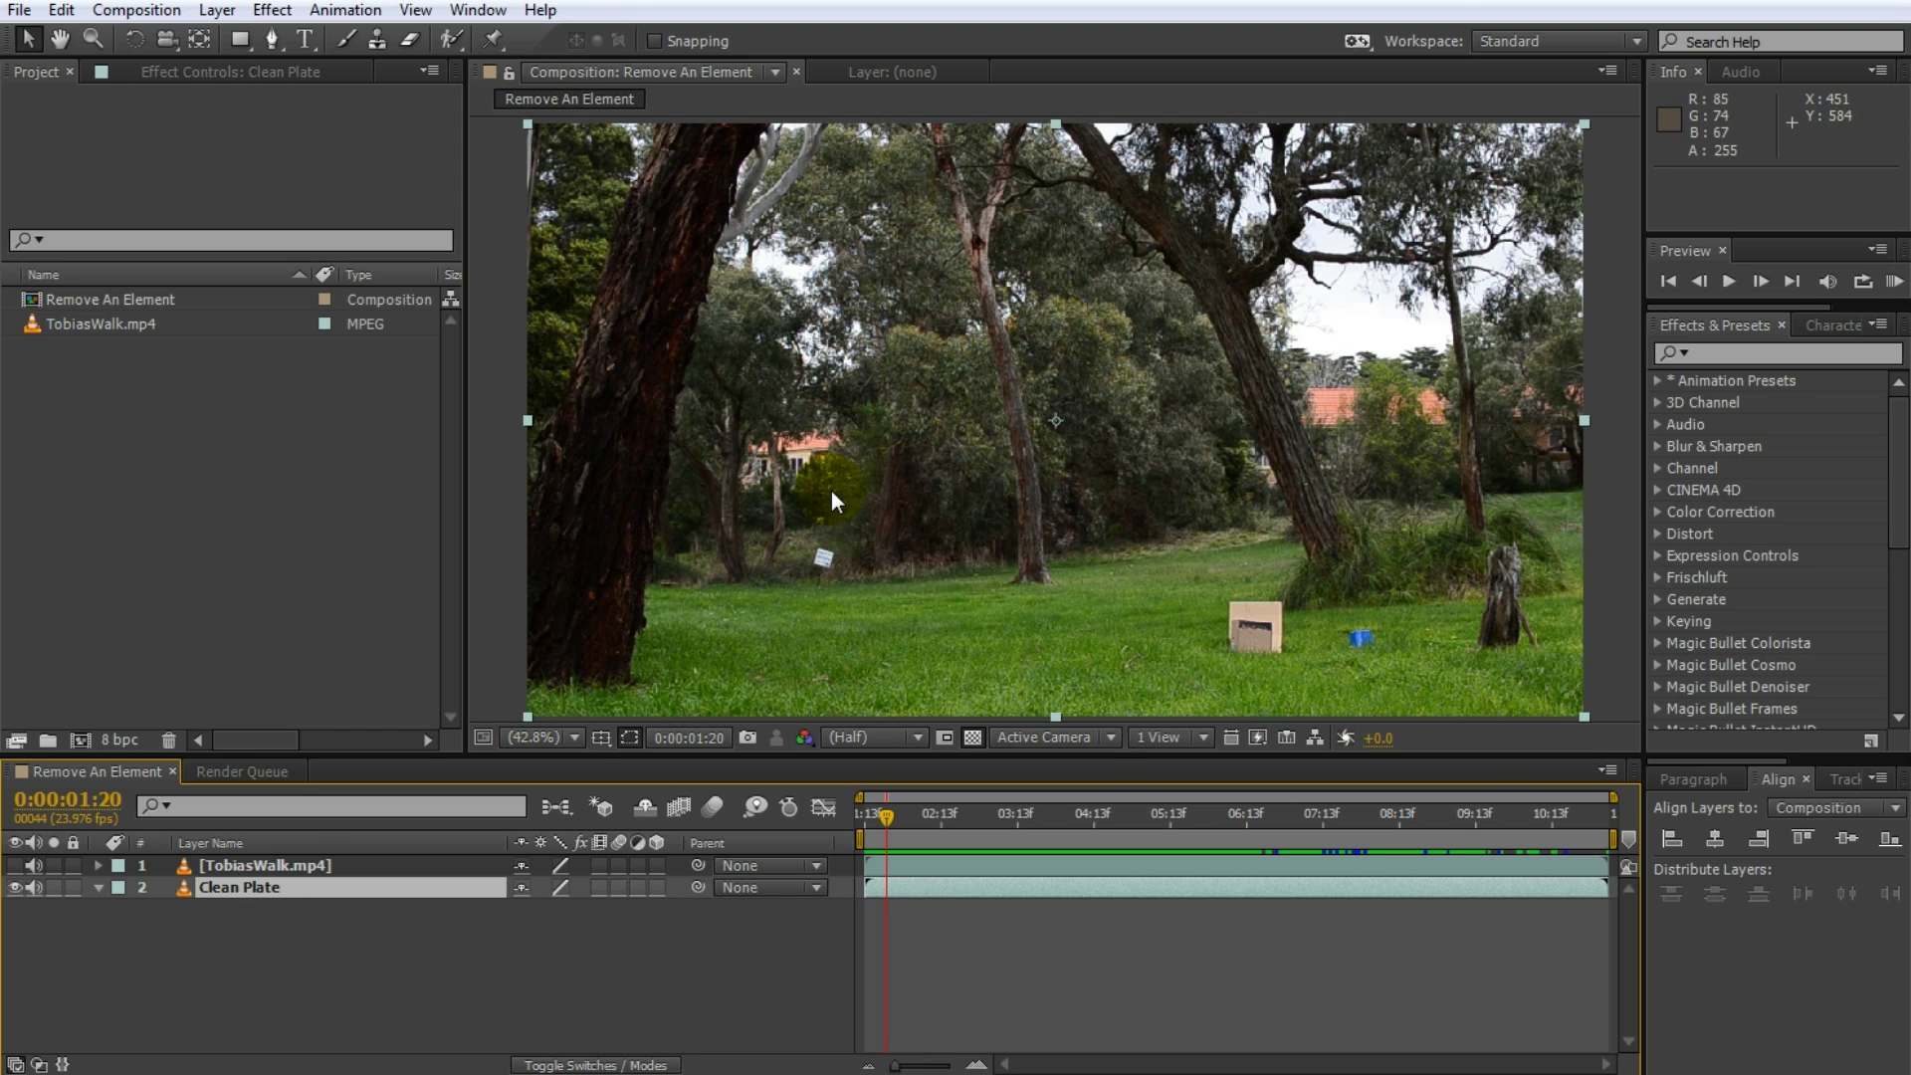
pyautogui.moveTo(982, 820); pyautogui.dragTo(919, 837)
pyautogui.click(246, 892)
# Freeze Clean Plate on its empty opening frame with Layer > Time > Freeze Frame
pyautogui.click(217, 12)
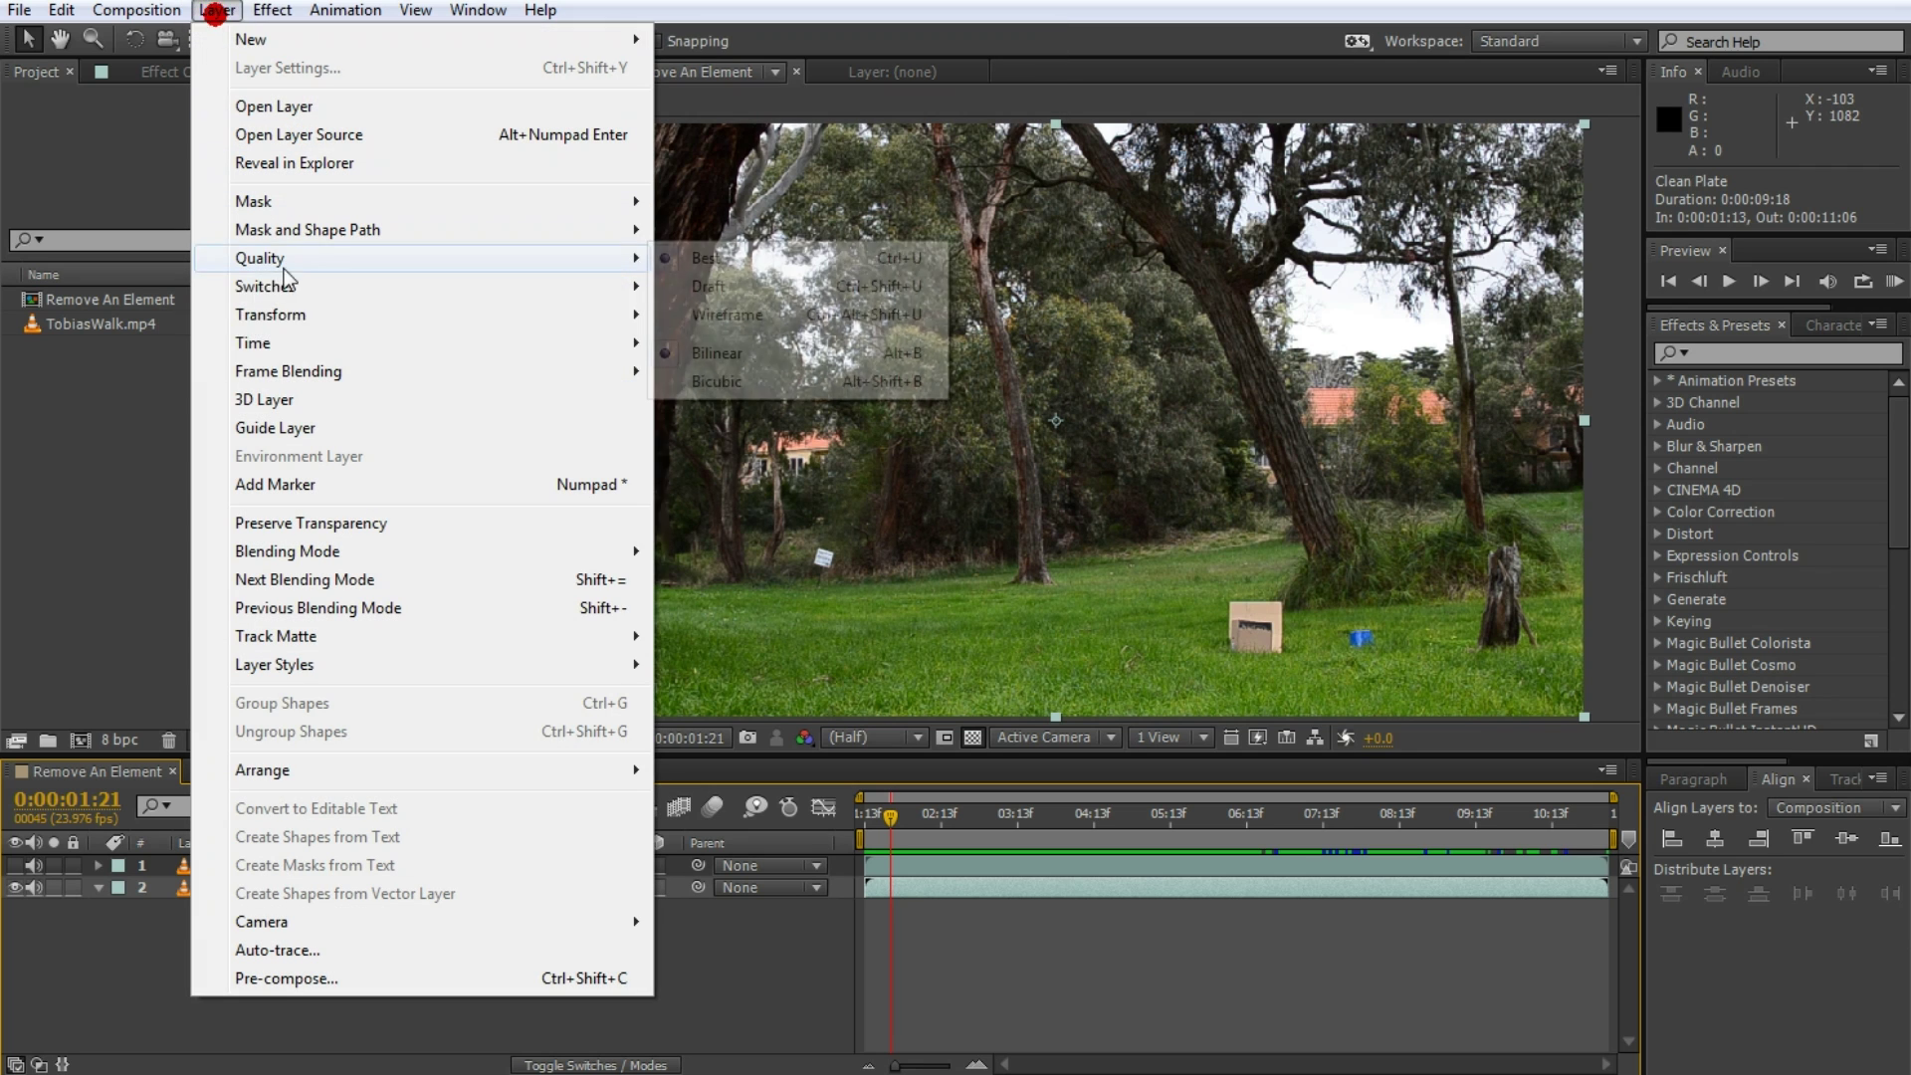
pyautogui.moveTo(254, 343)
pyautogui.click(713, 428)
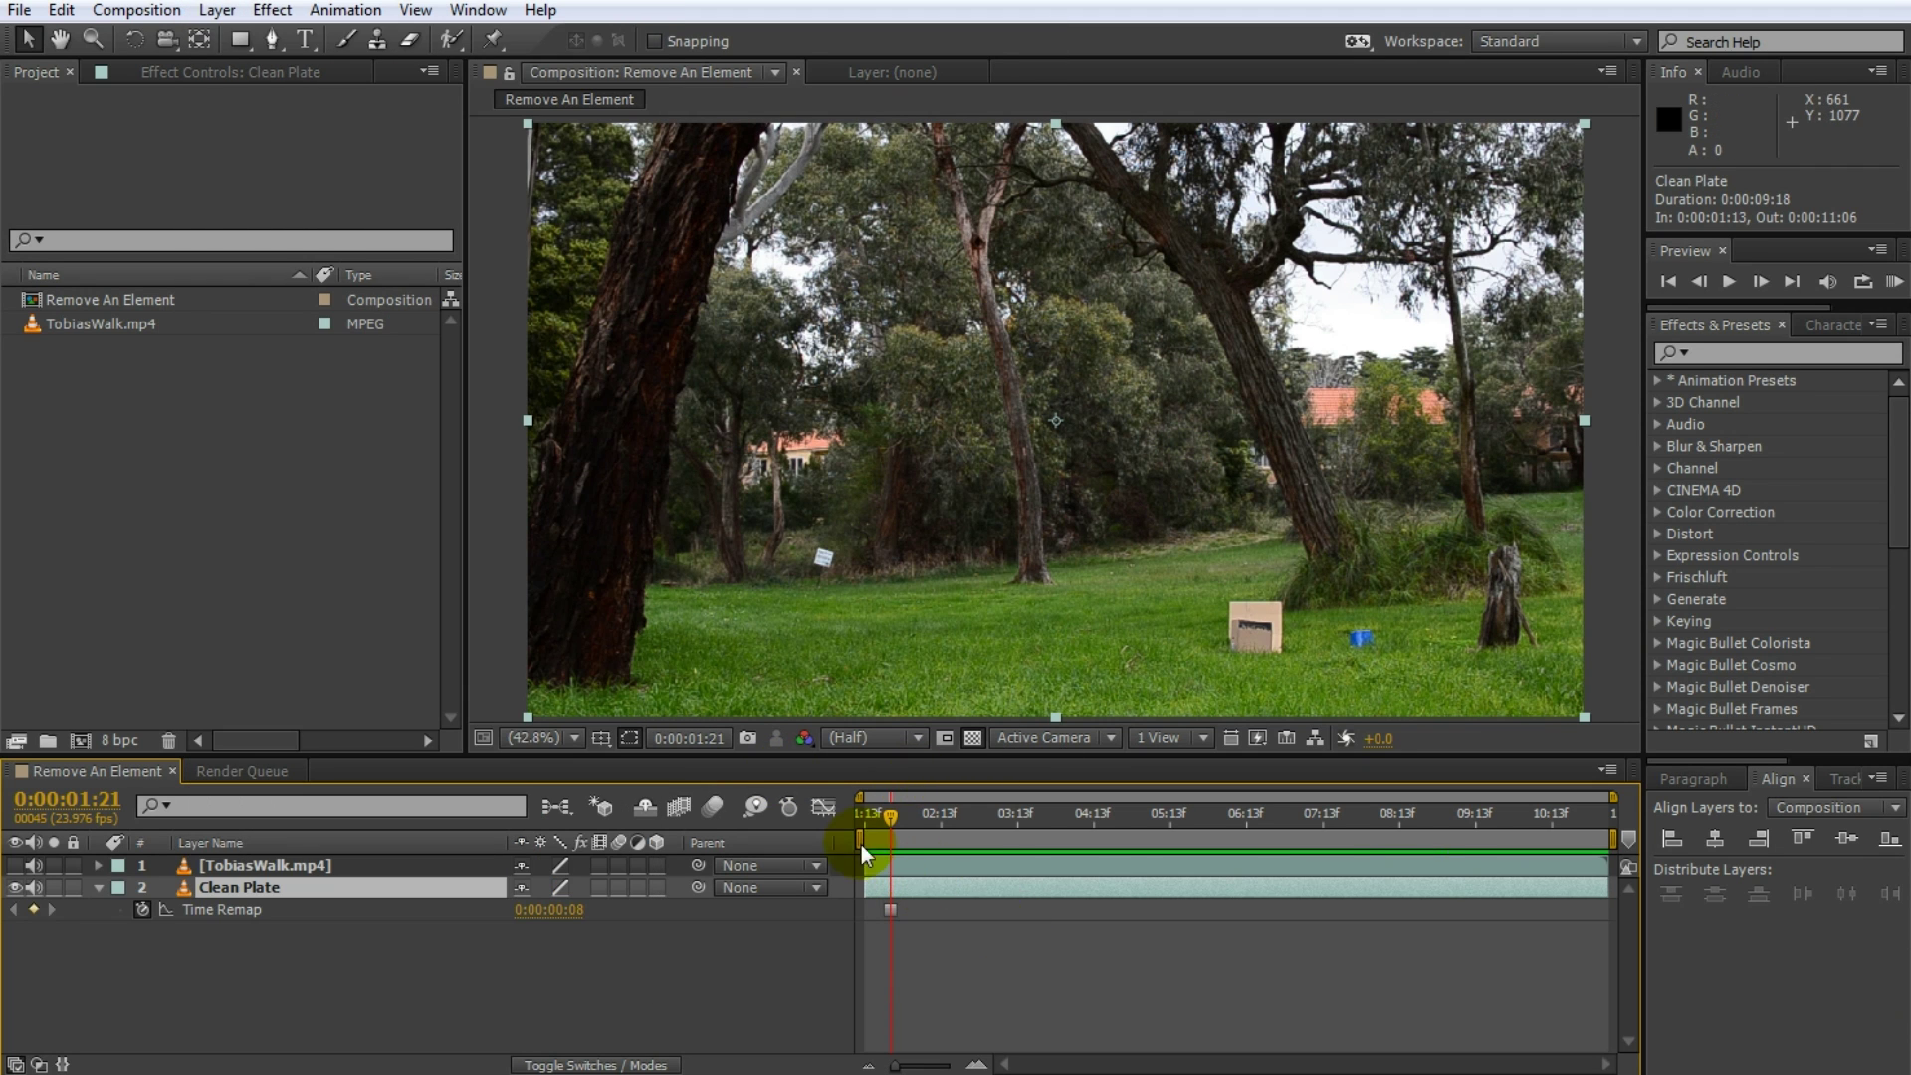
pyautogui.moveTo(893, 826); pyautogui.dragTo(1147, 856)
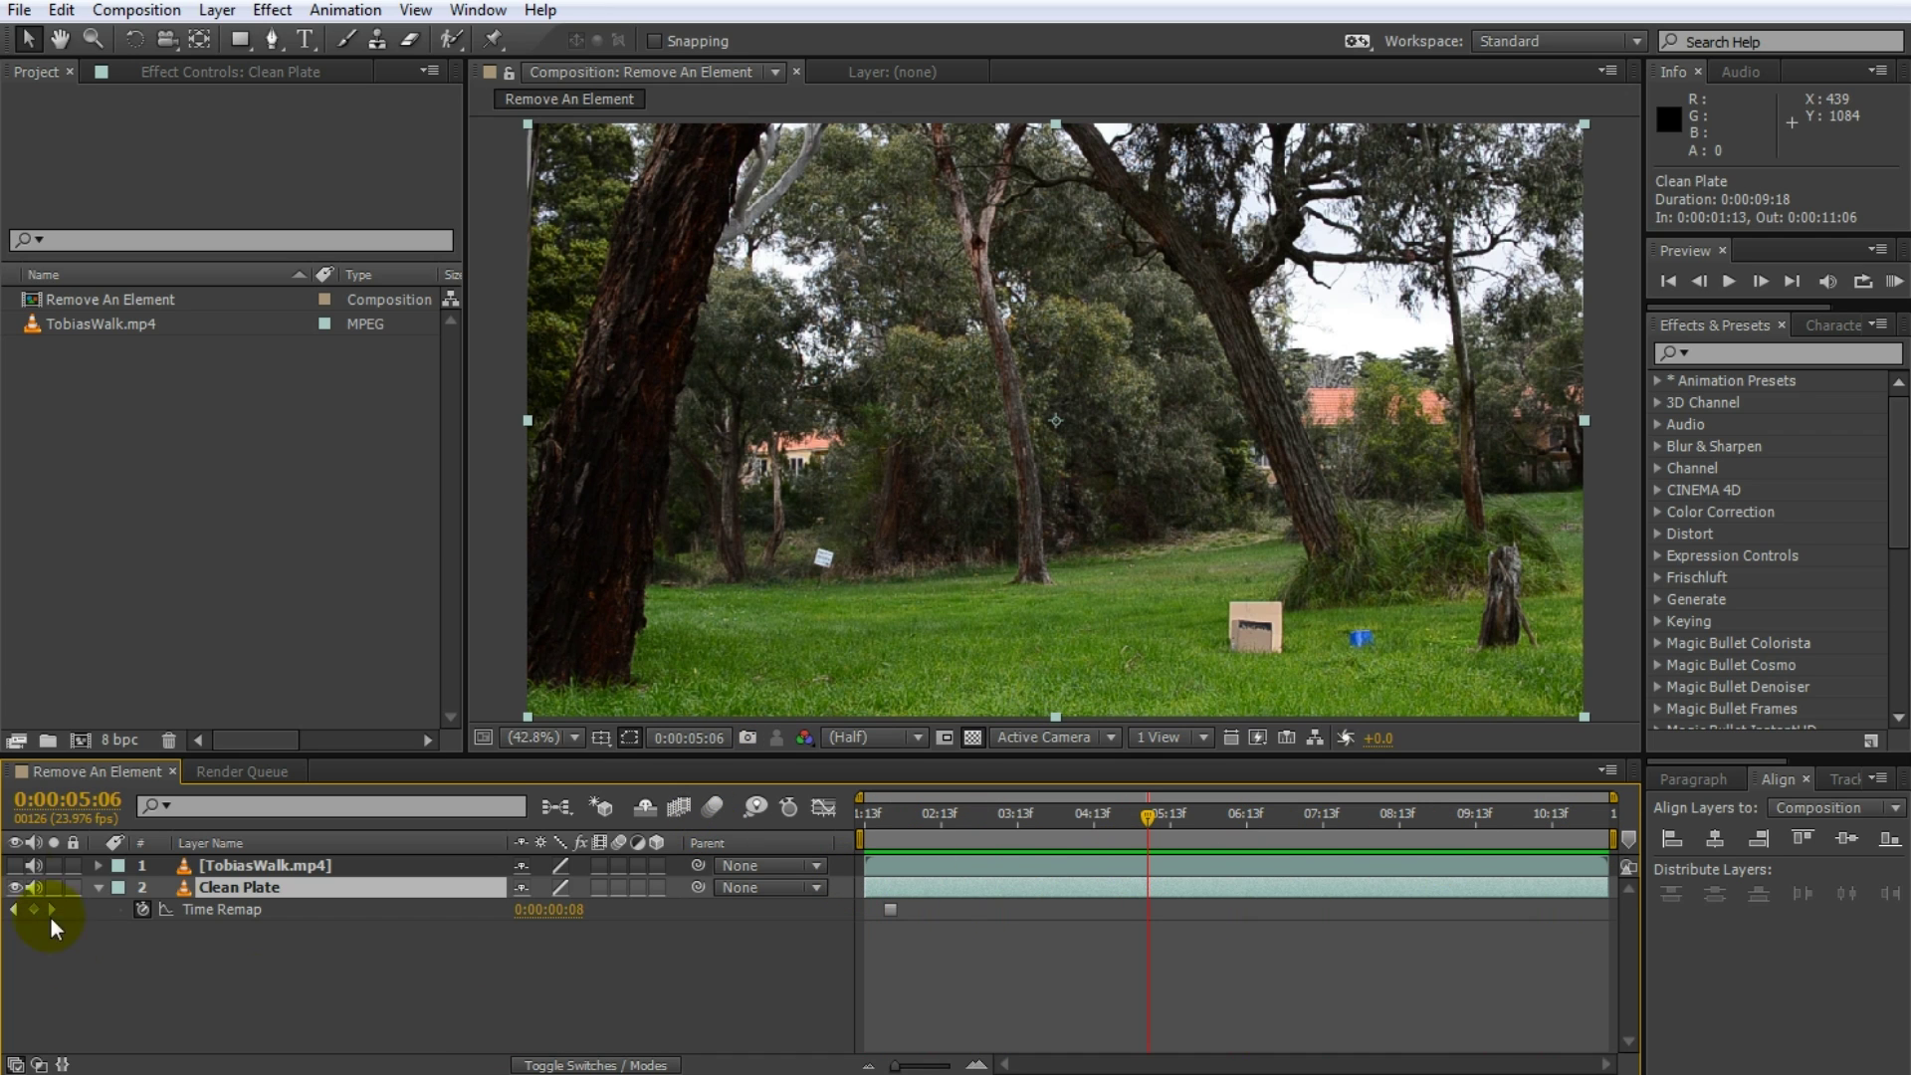
# Turn TobiasWalk.mp4 back on and scrub to a frame with the man mid-walk
pyautogui.click(219, 870)
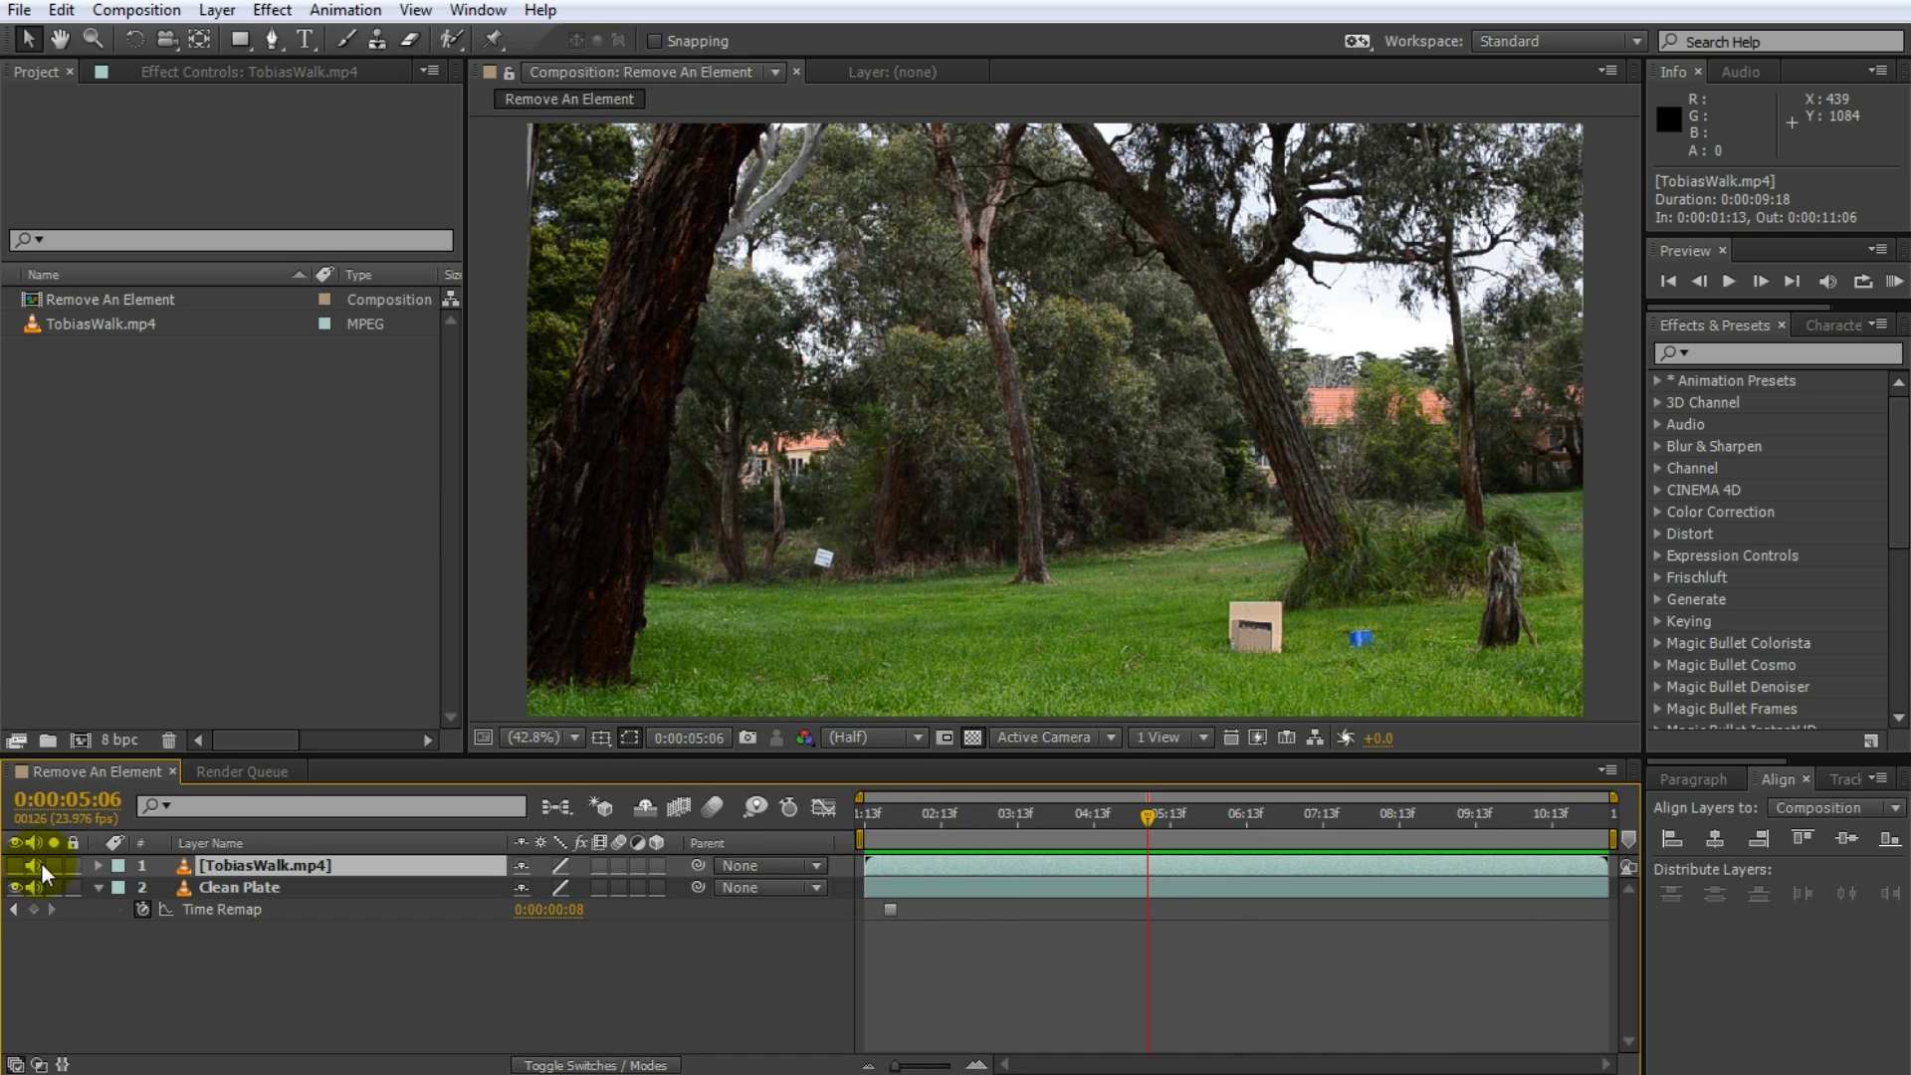
pyautogui.click(15, 865)
pyautogui.moveTo(949, 824); pyautogui.dragTo(1047, 853)
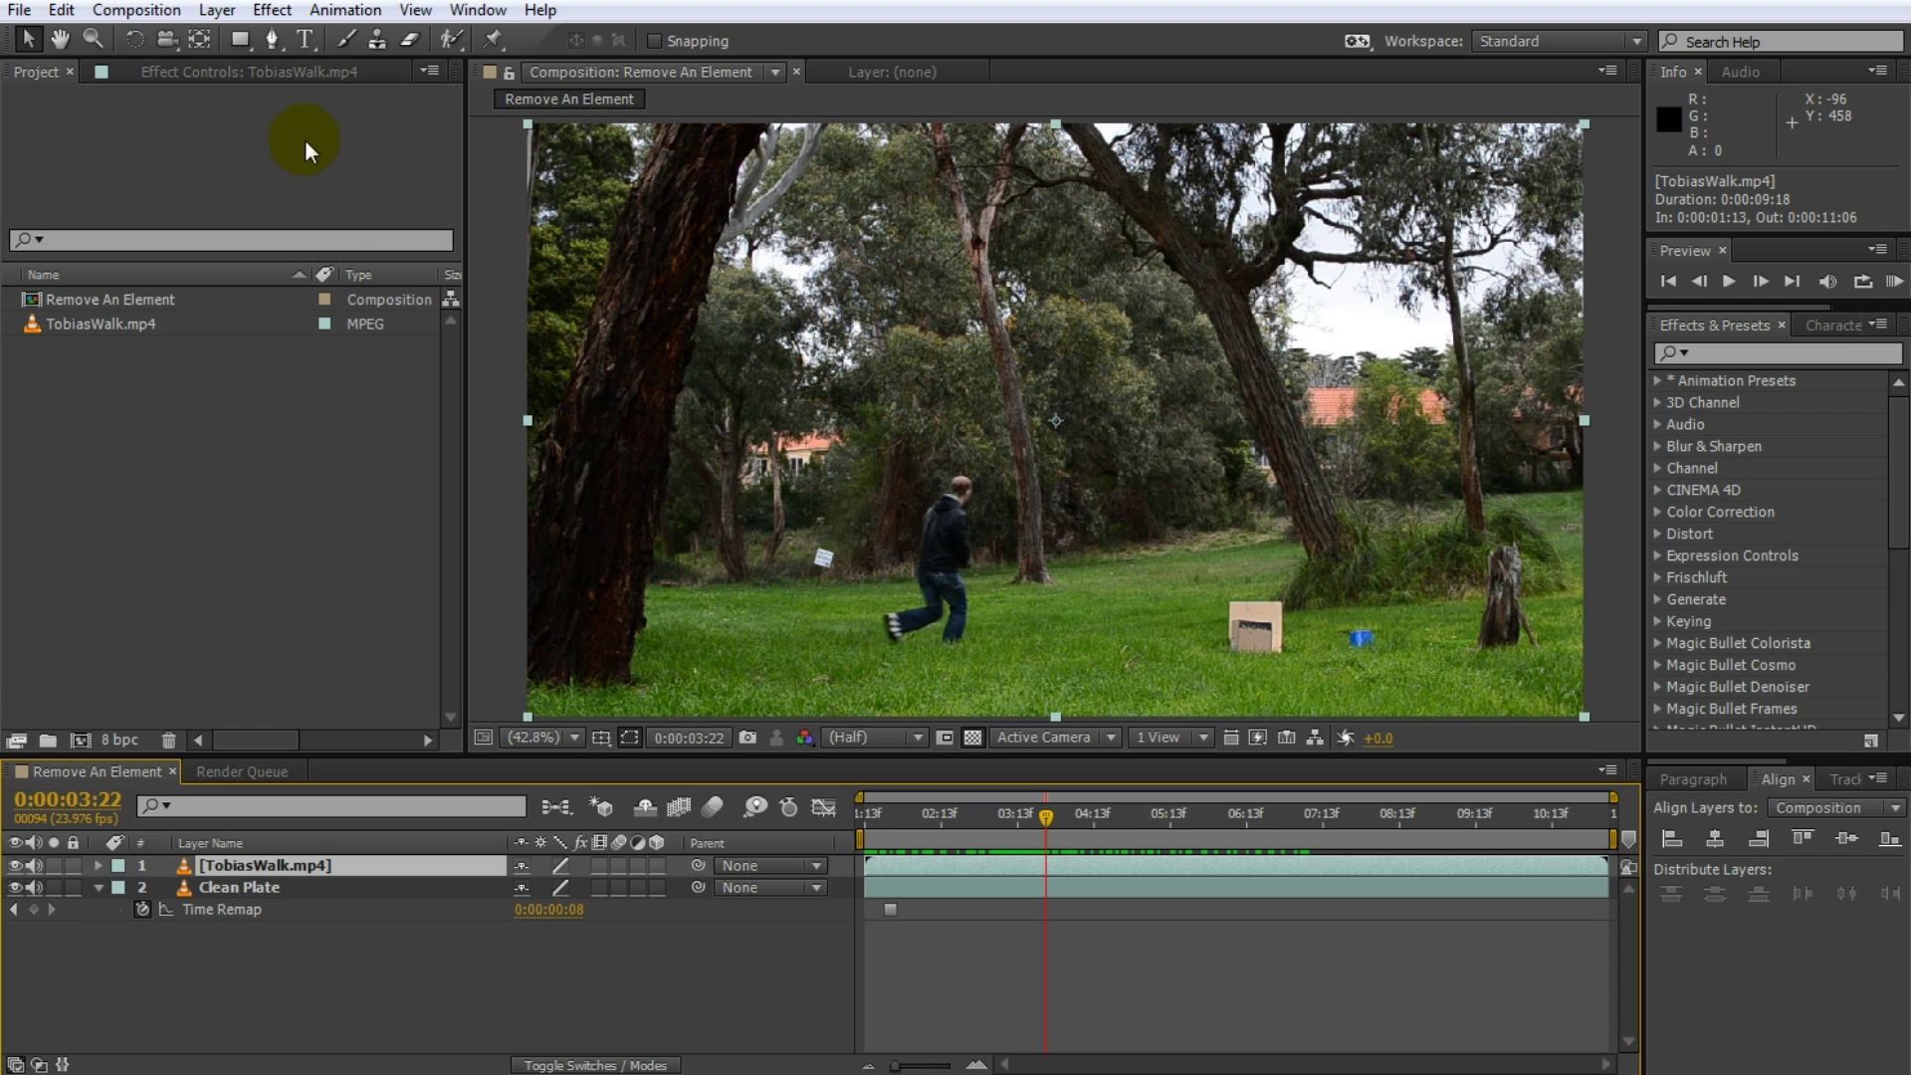
# With the Pen tool, place the first mask points around the walking man on TobiasWalk.mp4
pyautogui.click(273, 38)
pyautogui.click(285, 869)
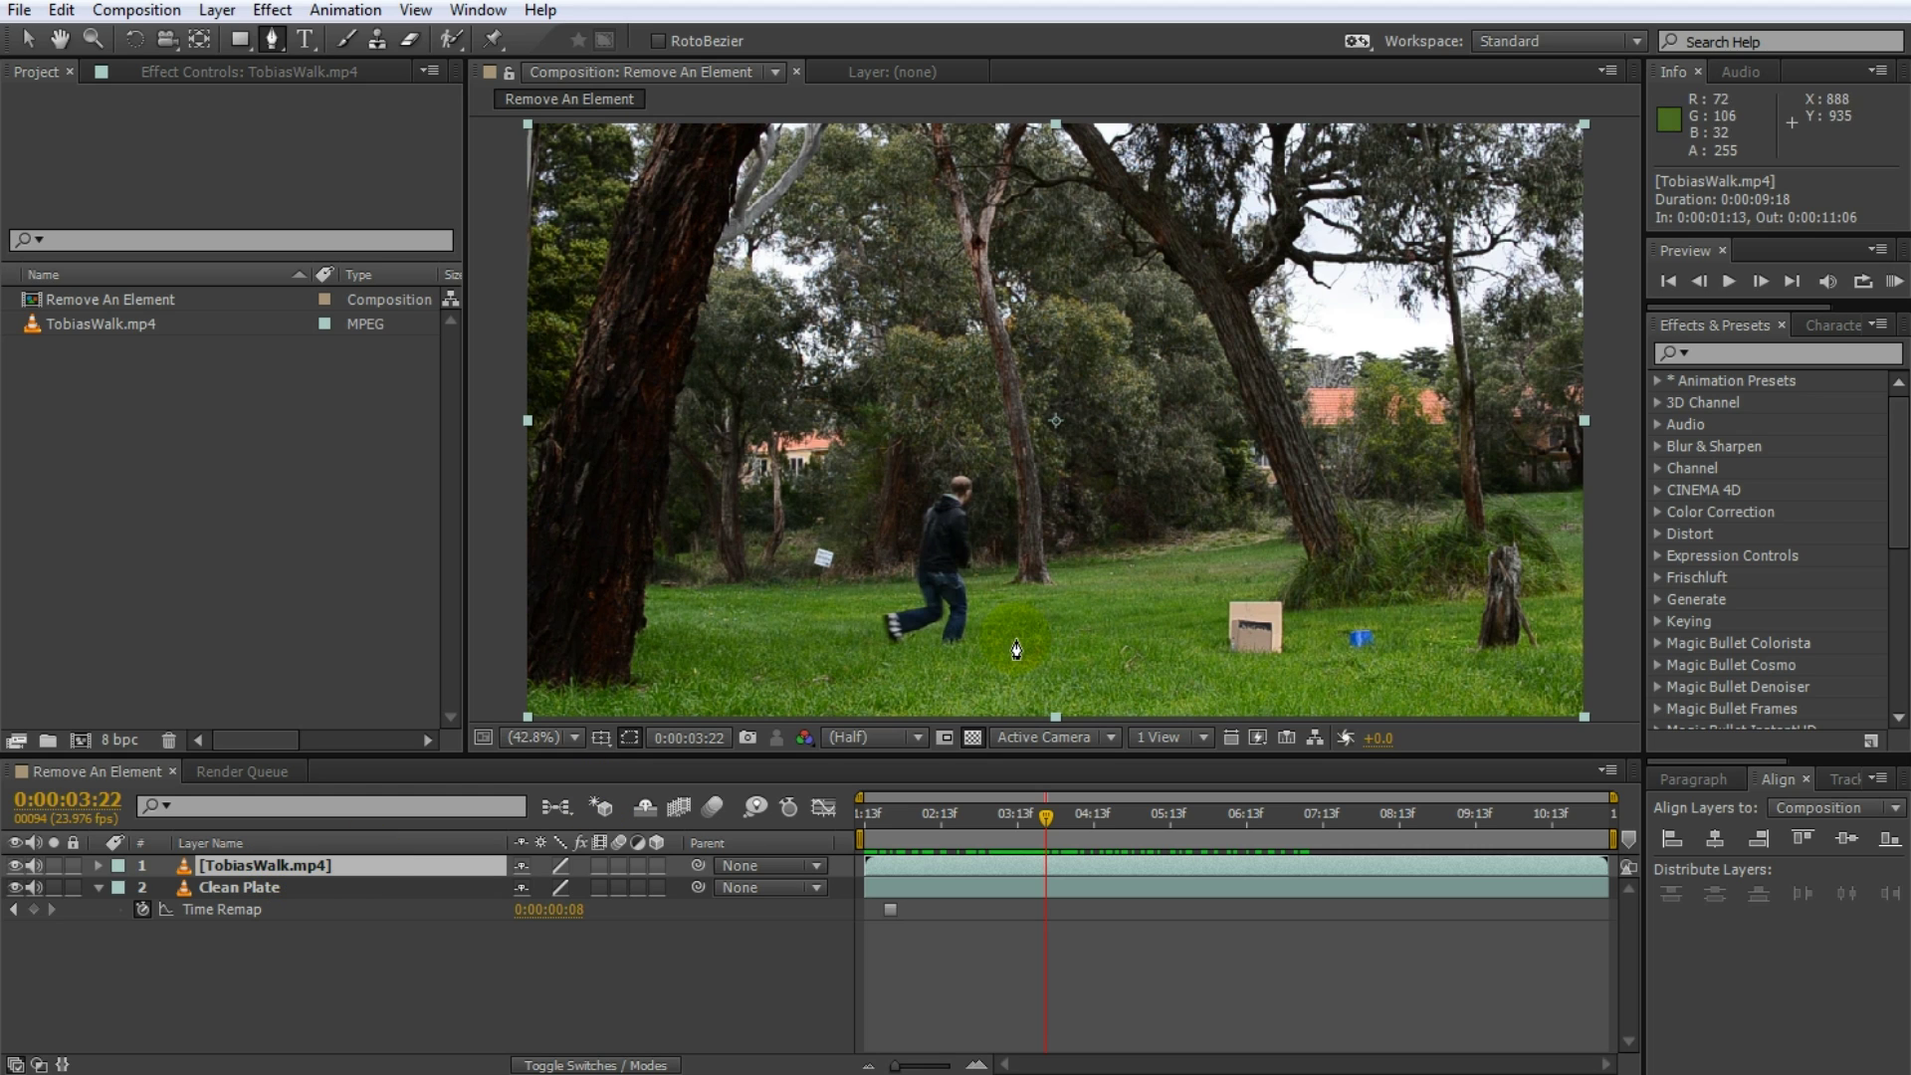
pyautogui.click(1014, 644)
pyautogui.click(1030, 490)
pyautogui.click(957, 411)
pyautogui.click(869, 466)
pyautogui.click(856, 572)
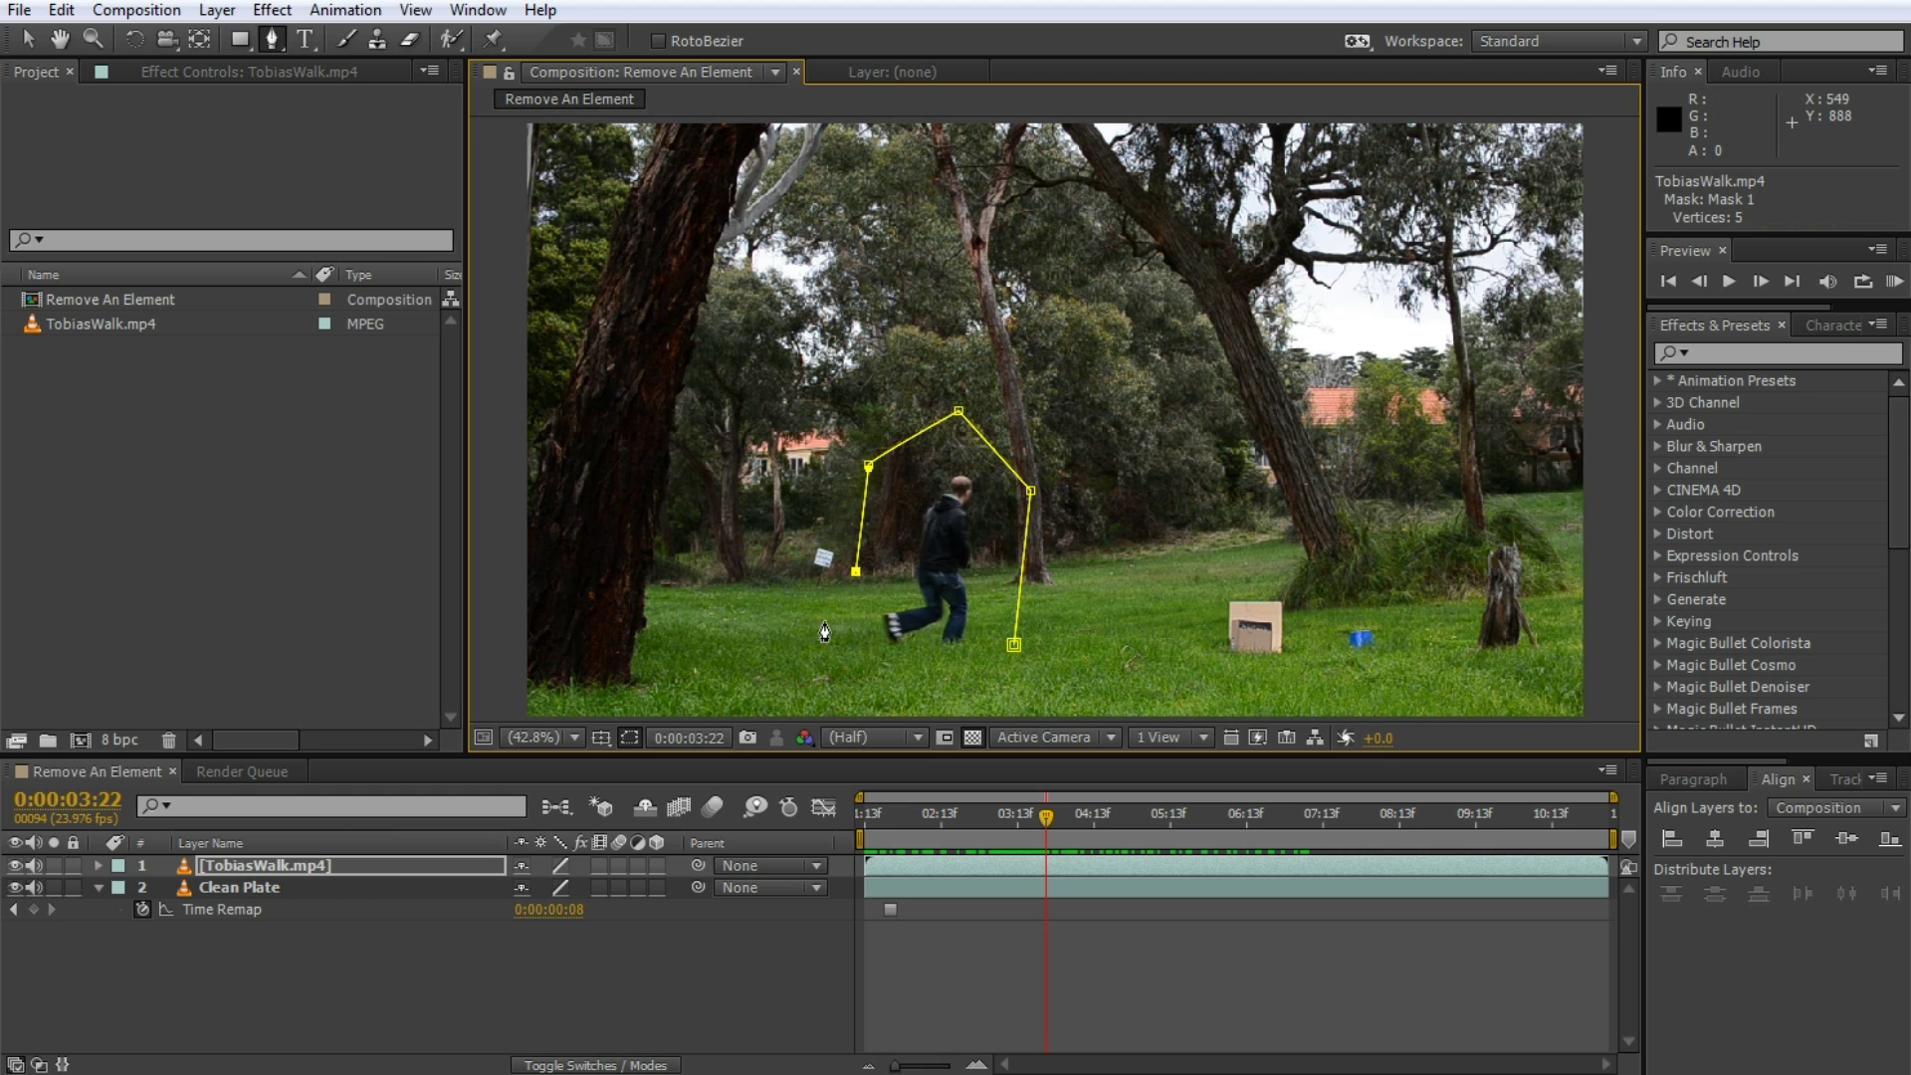
# Undo the stray point, add points along the grass, and close the mask path
pyautogui.hotkey('ctrl', 'z')
pyautogui.click(791, 602)
pyautogui.click(732, 624)
pyautogui.click(937, 687)
pyautogui.click(1083, 687)
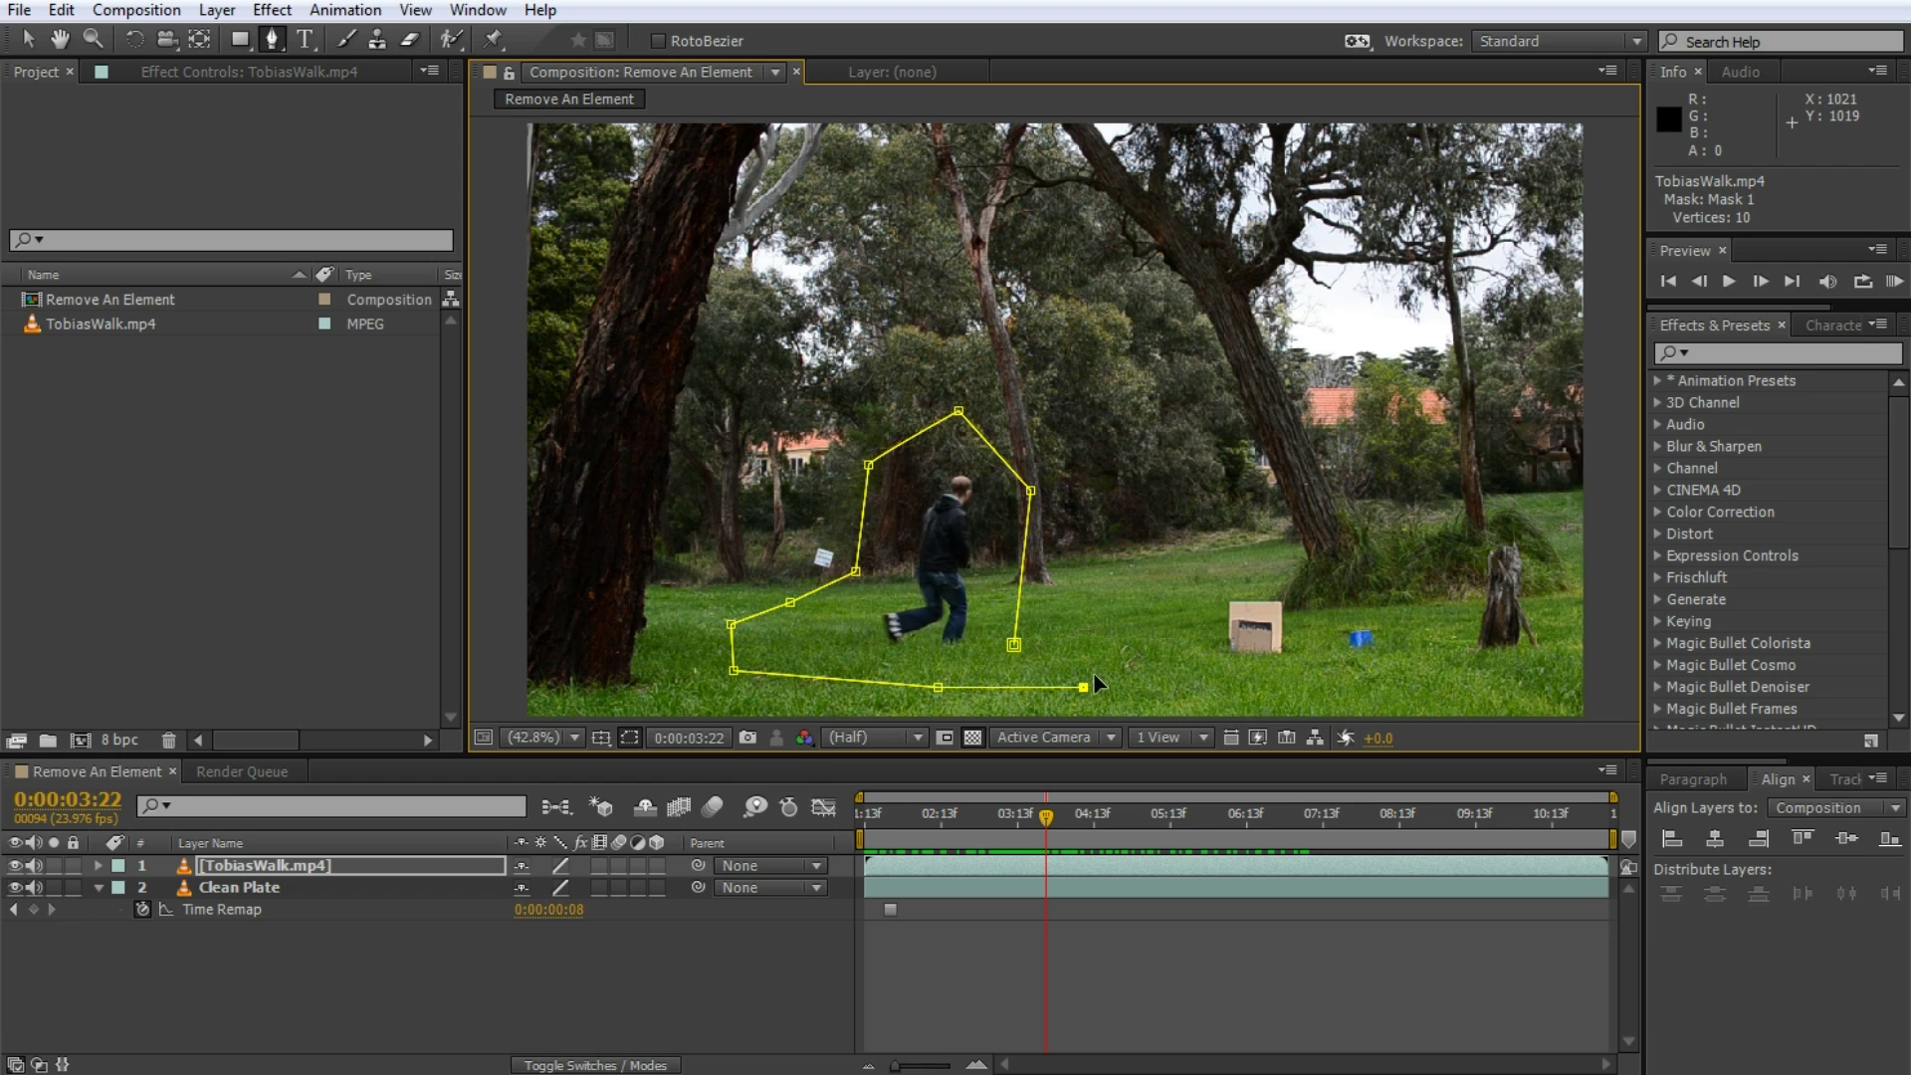
pyautogui.click(1015, 647)
# Pull the top mask vertex higher and hide Clean Plate to inspect the mask
pyautogui.press('v')
pyautogui.moveTo(1014, 645); pyautogui.dragTo(1091, 668)
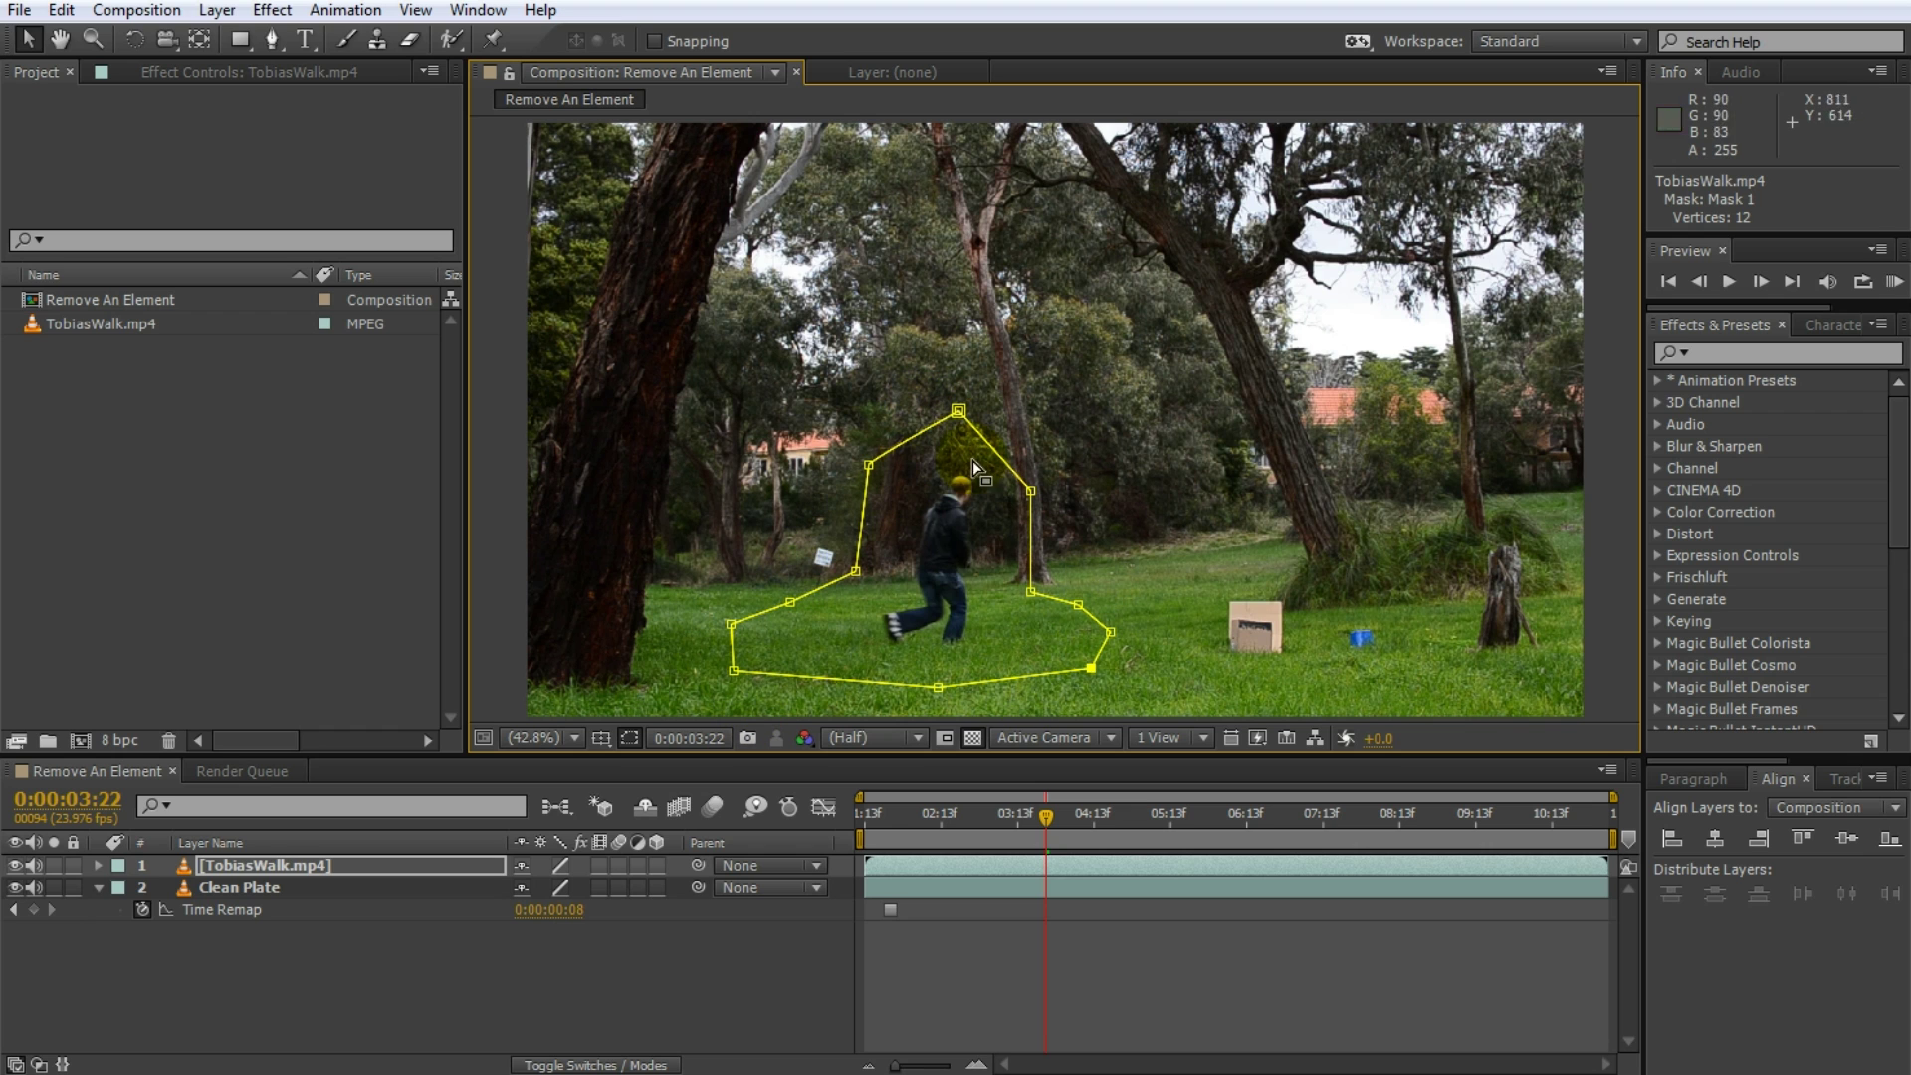
pyautogui.click(15, 887)
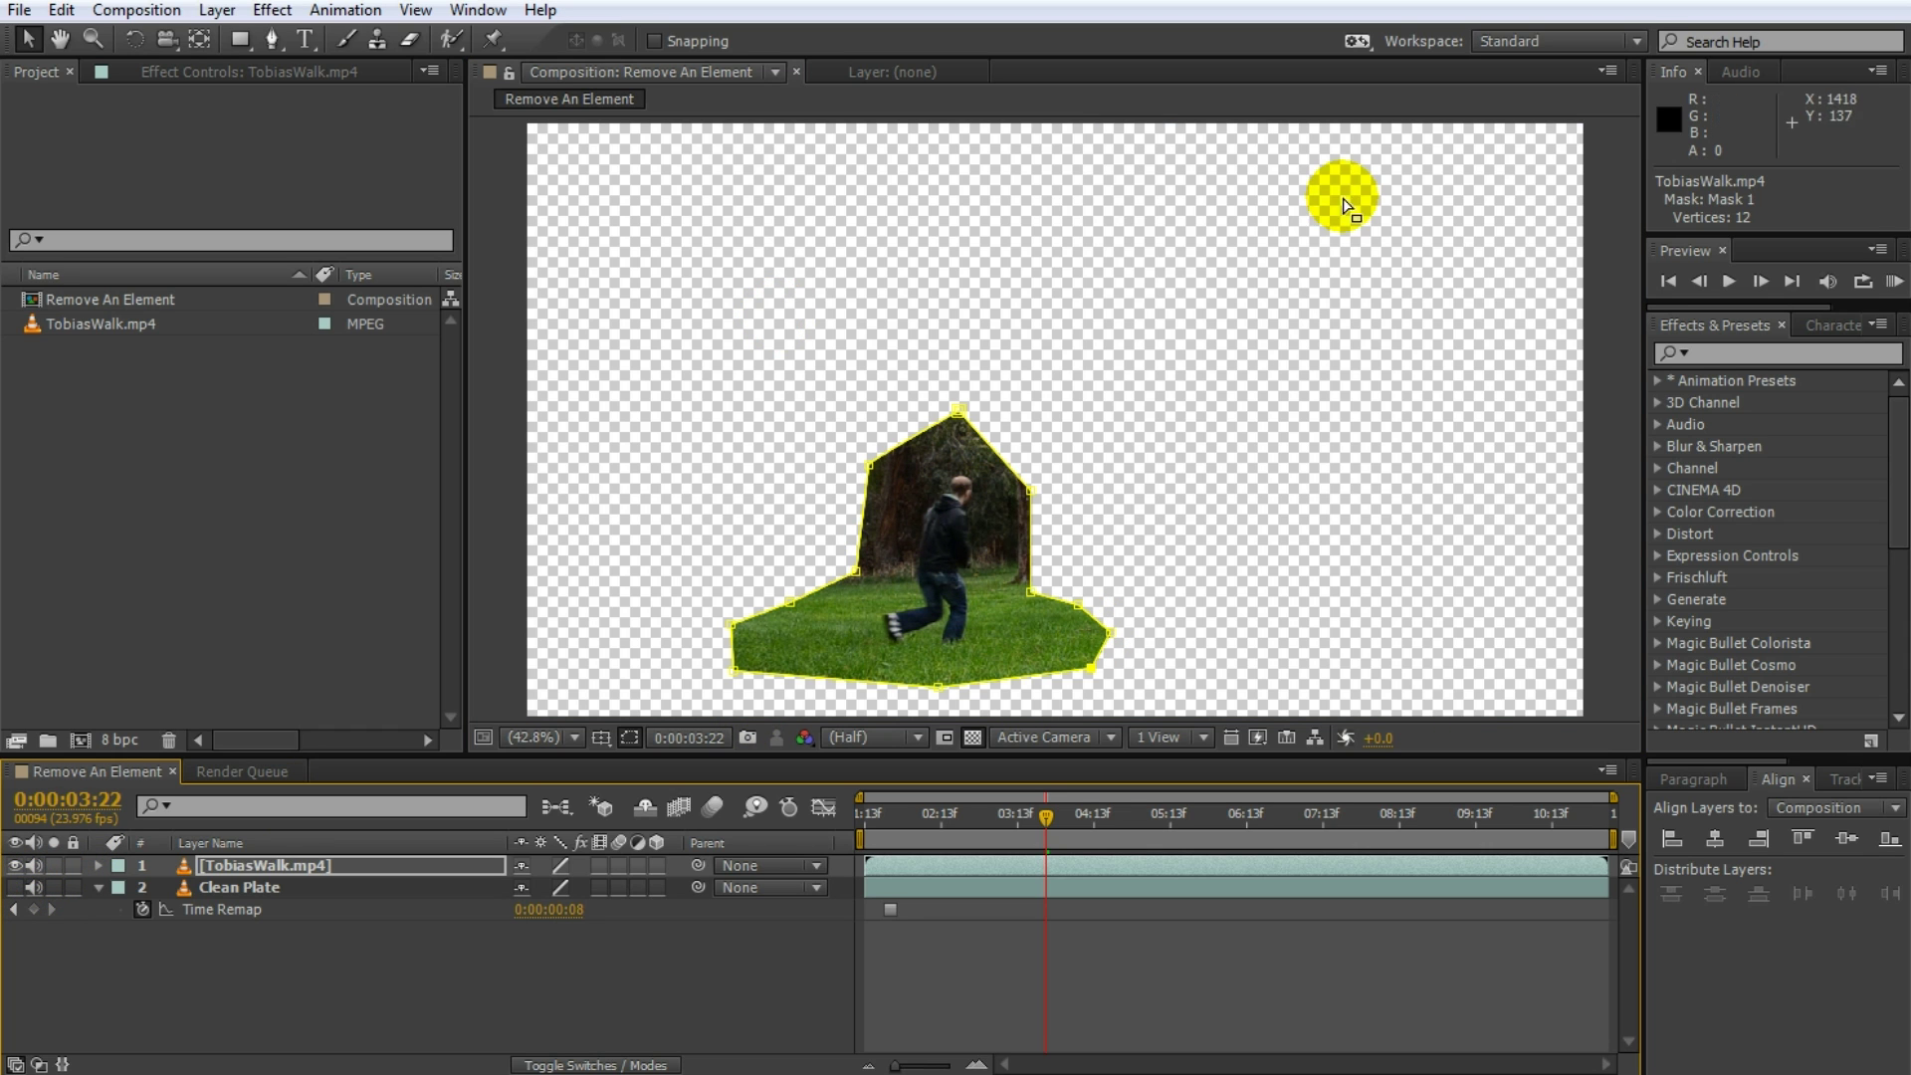
# Set Mask 1 on TobiasWalk.mp4 to Subtract and turn Clean Plate's visibility back on
pyautogui.click(342, 868)
pyautogui.press('m')
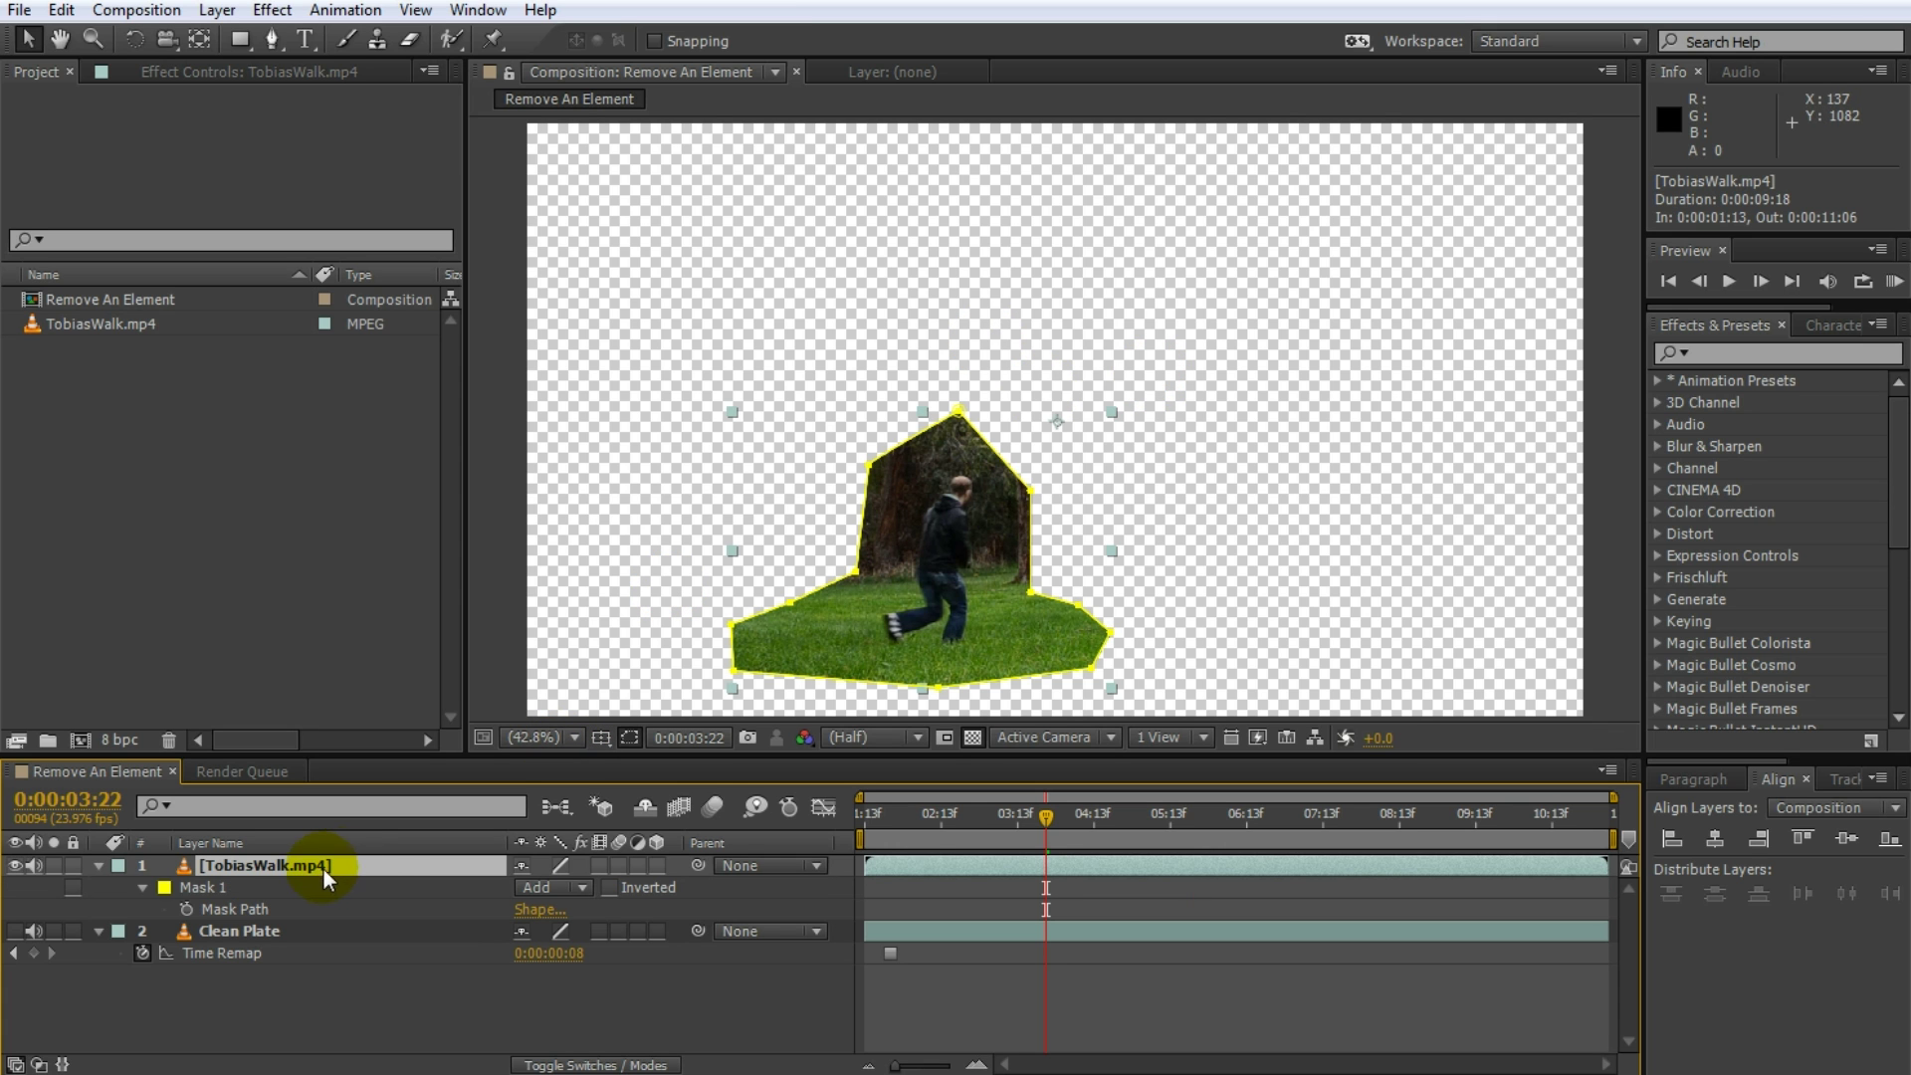
pyautogui.click(558, 890)
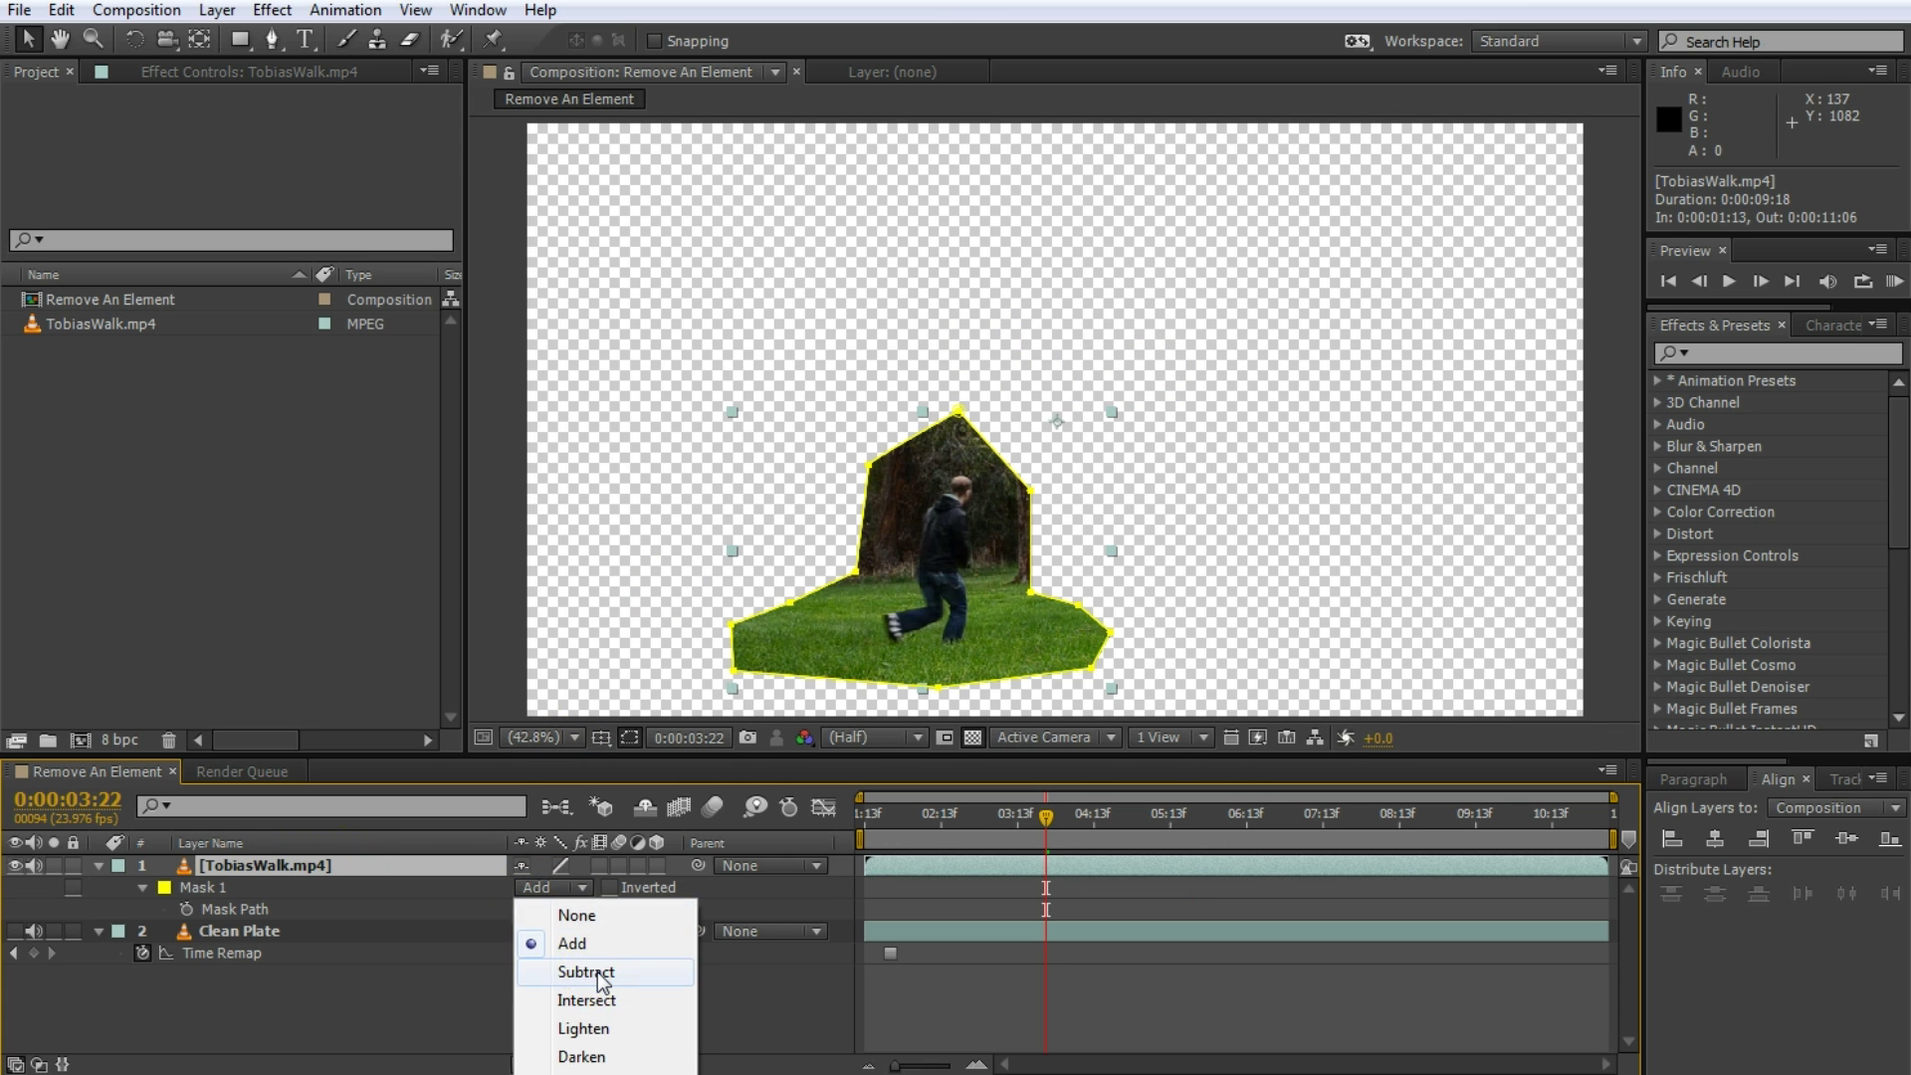
pyautogui.click(598, 971)
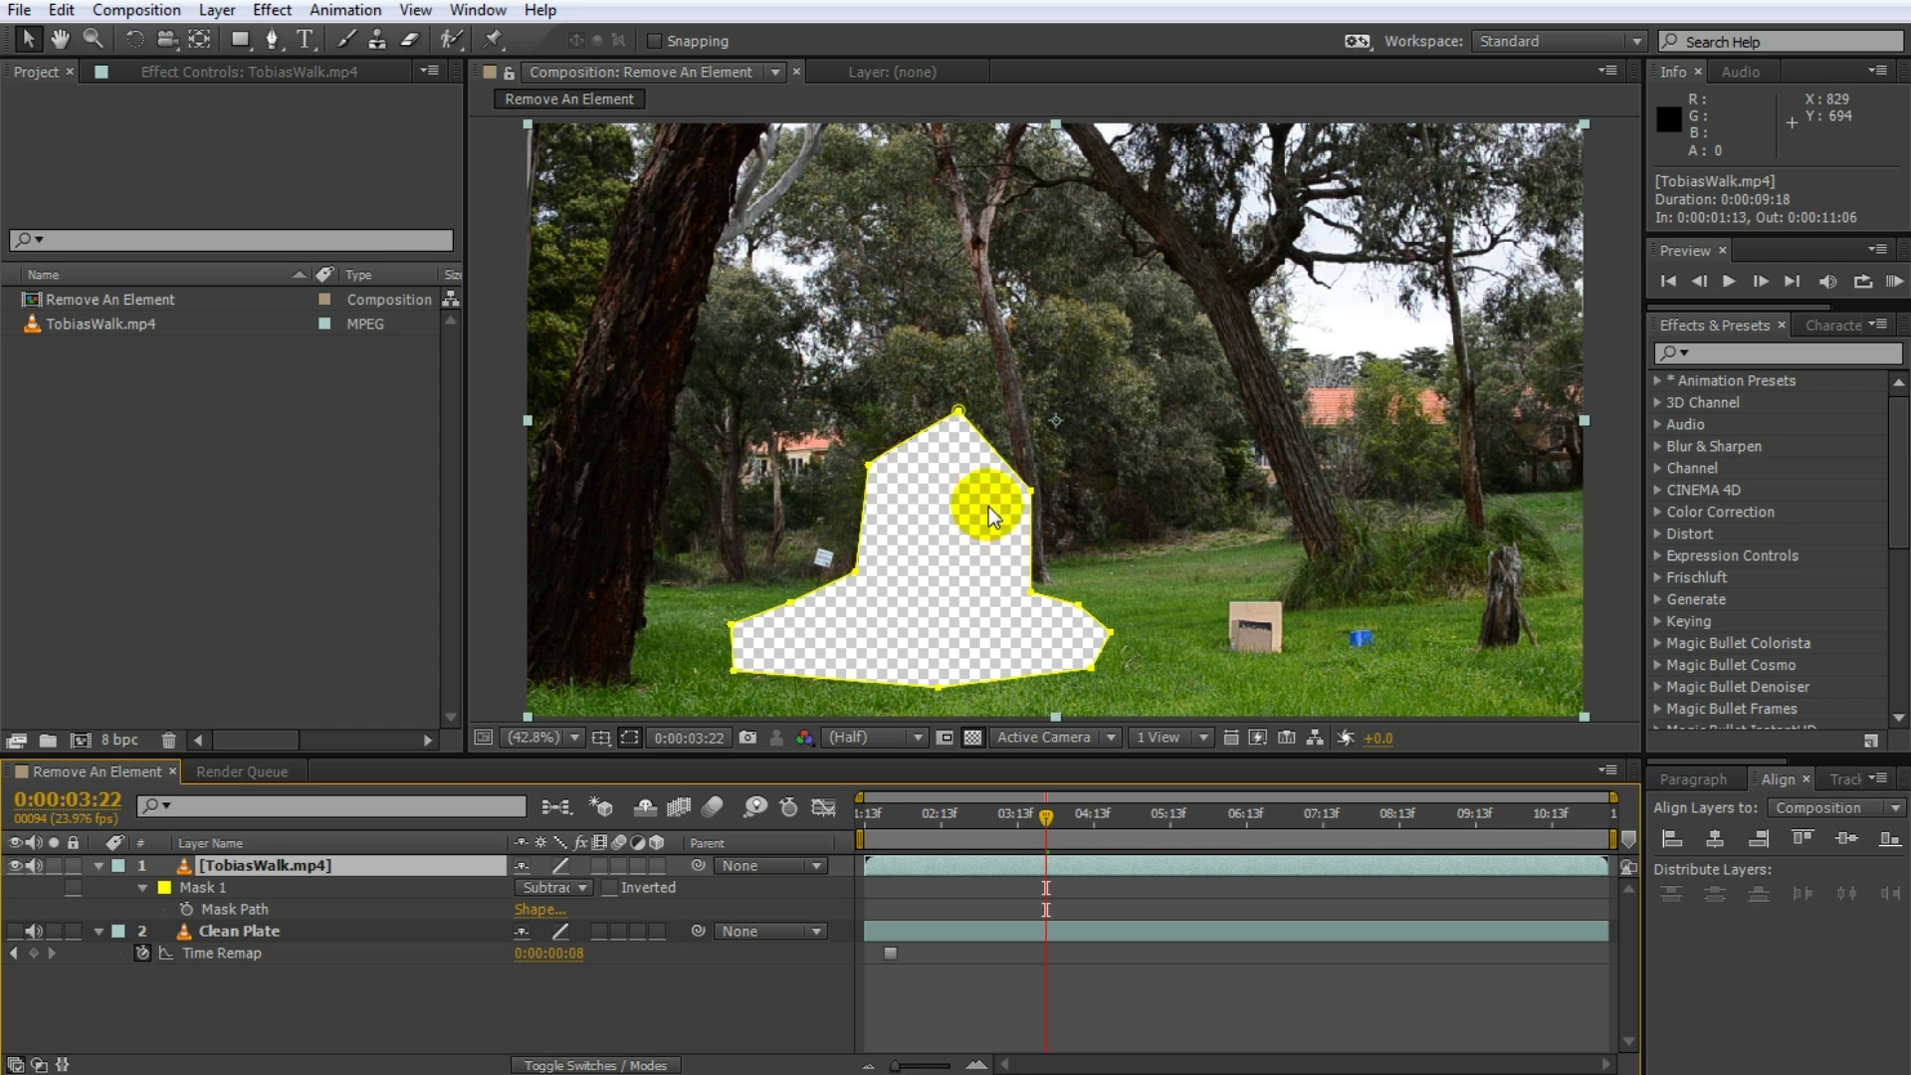
pyautogui.click(295, 928)
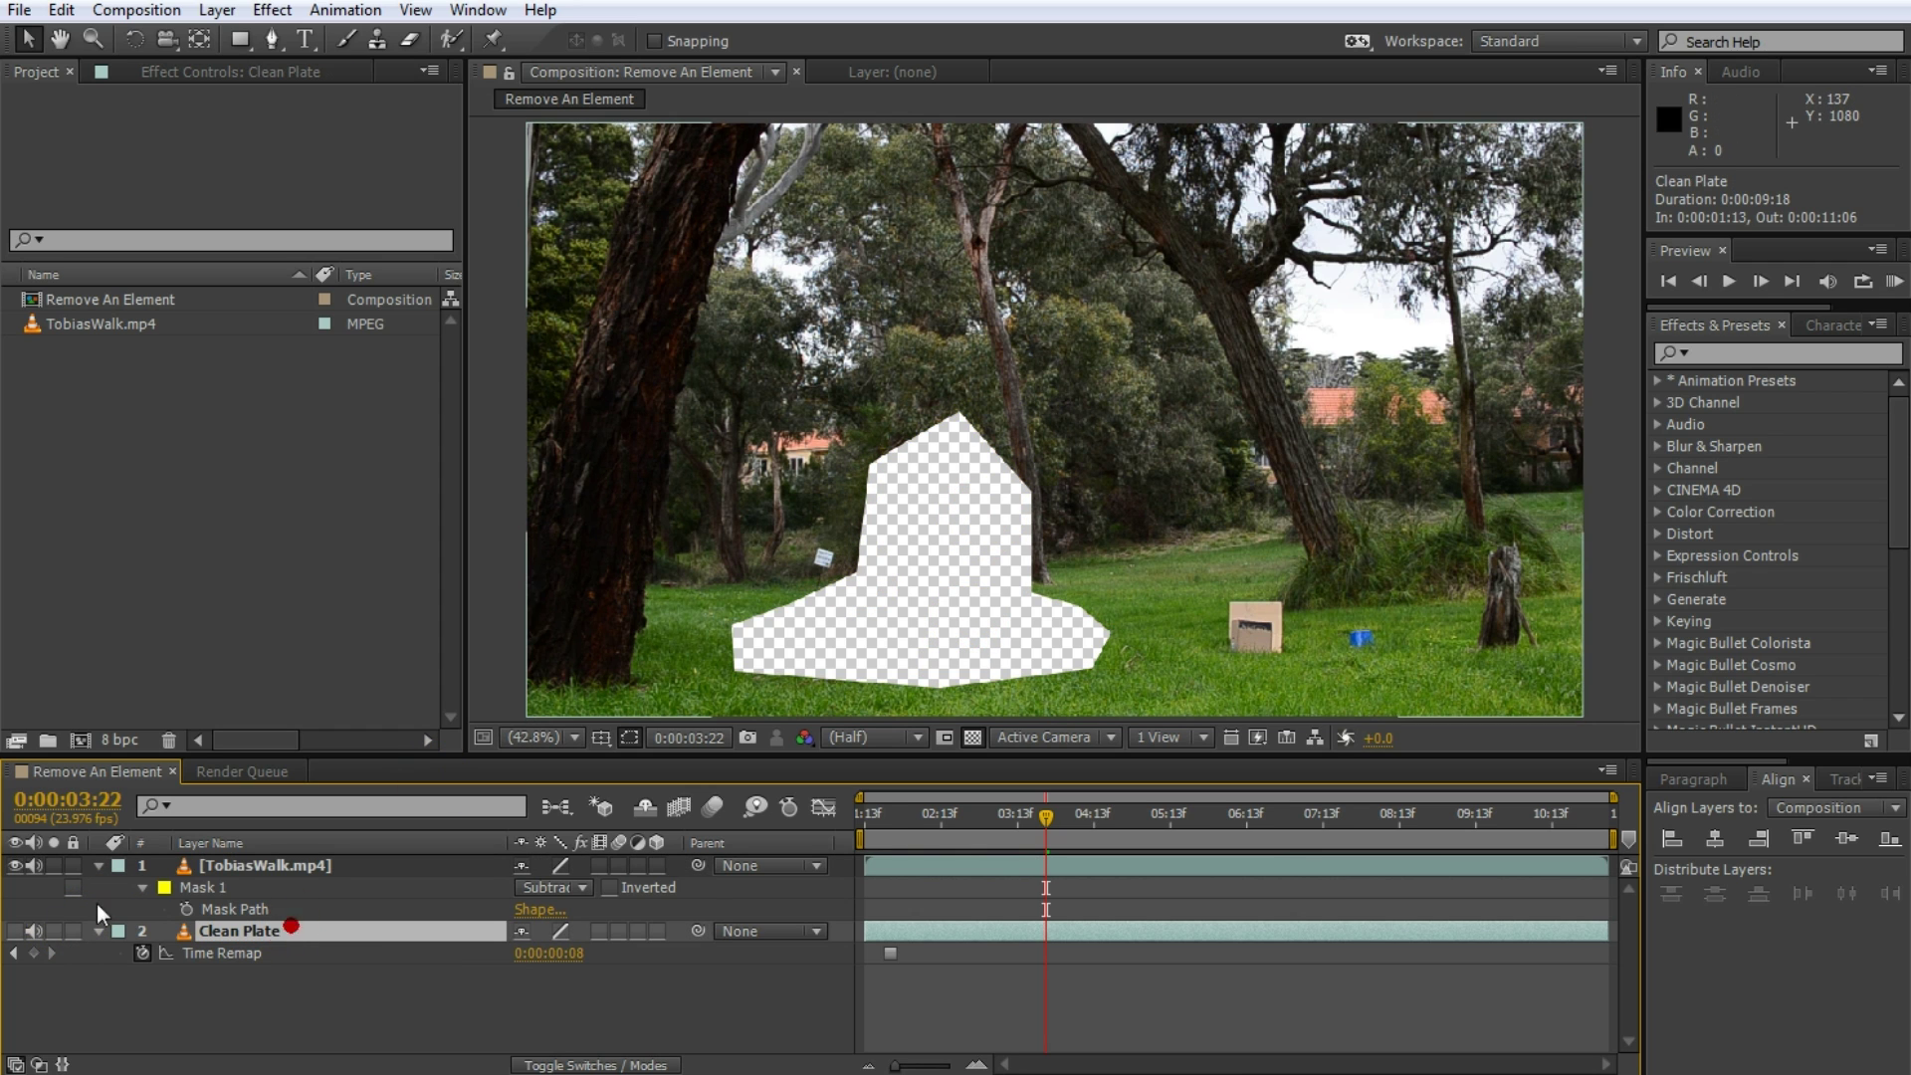
pyautogui.click(16, 932)
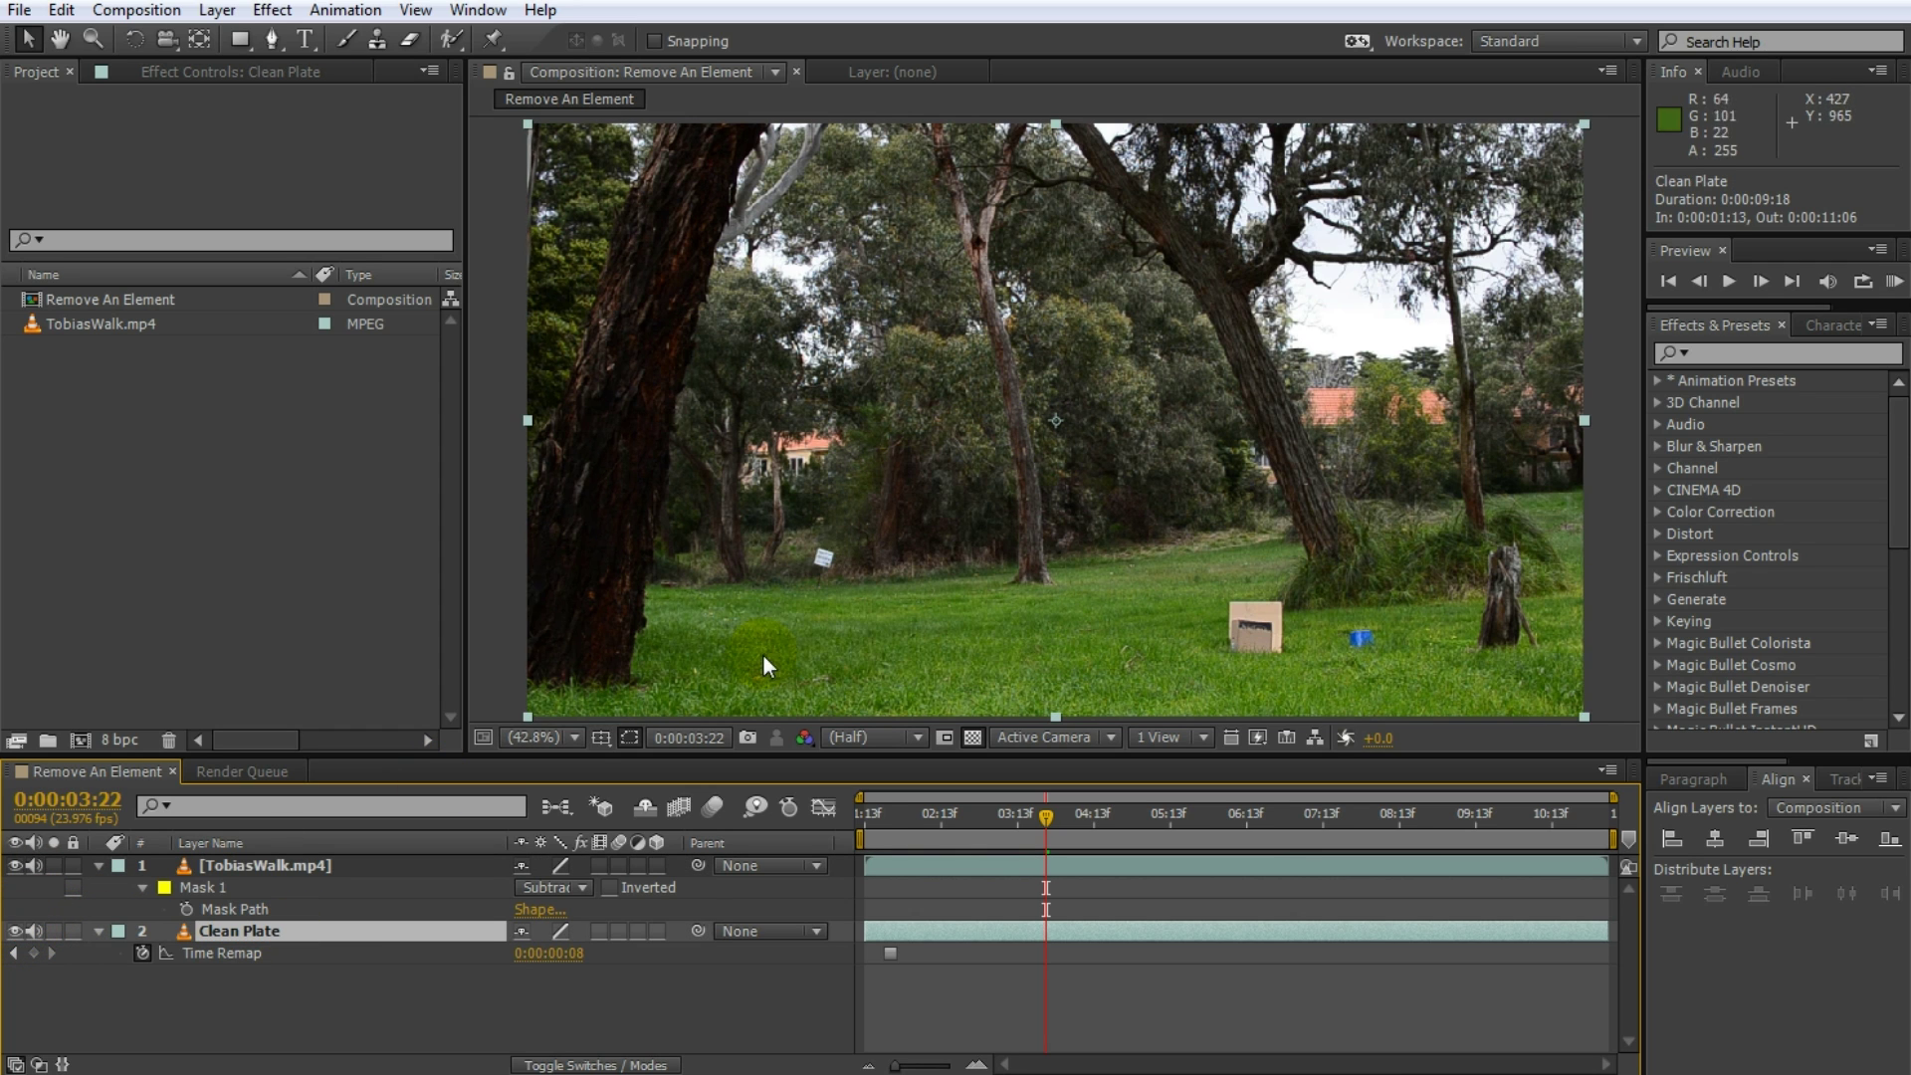
# Feather Mask 1's edge to 17 pixels
pyautogui.click(312, 866)
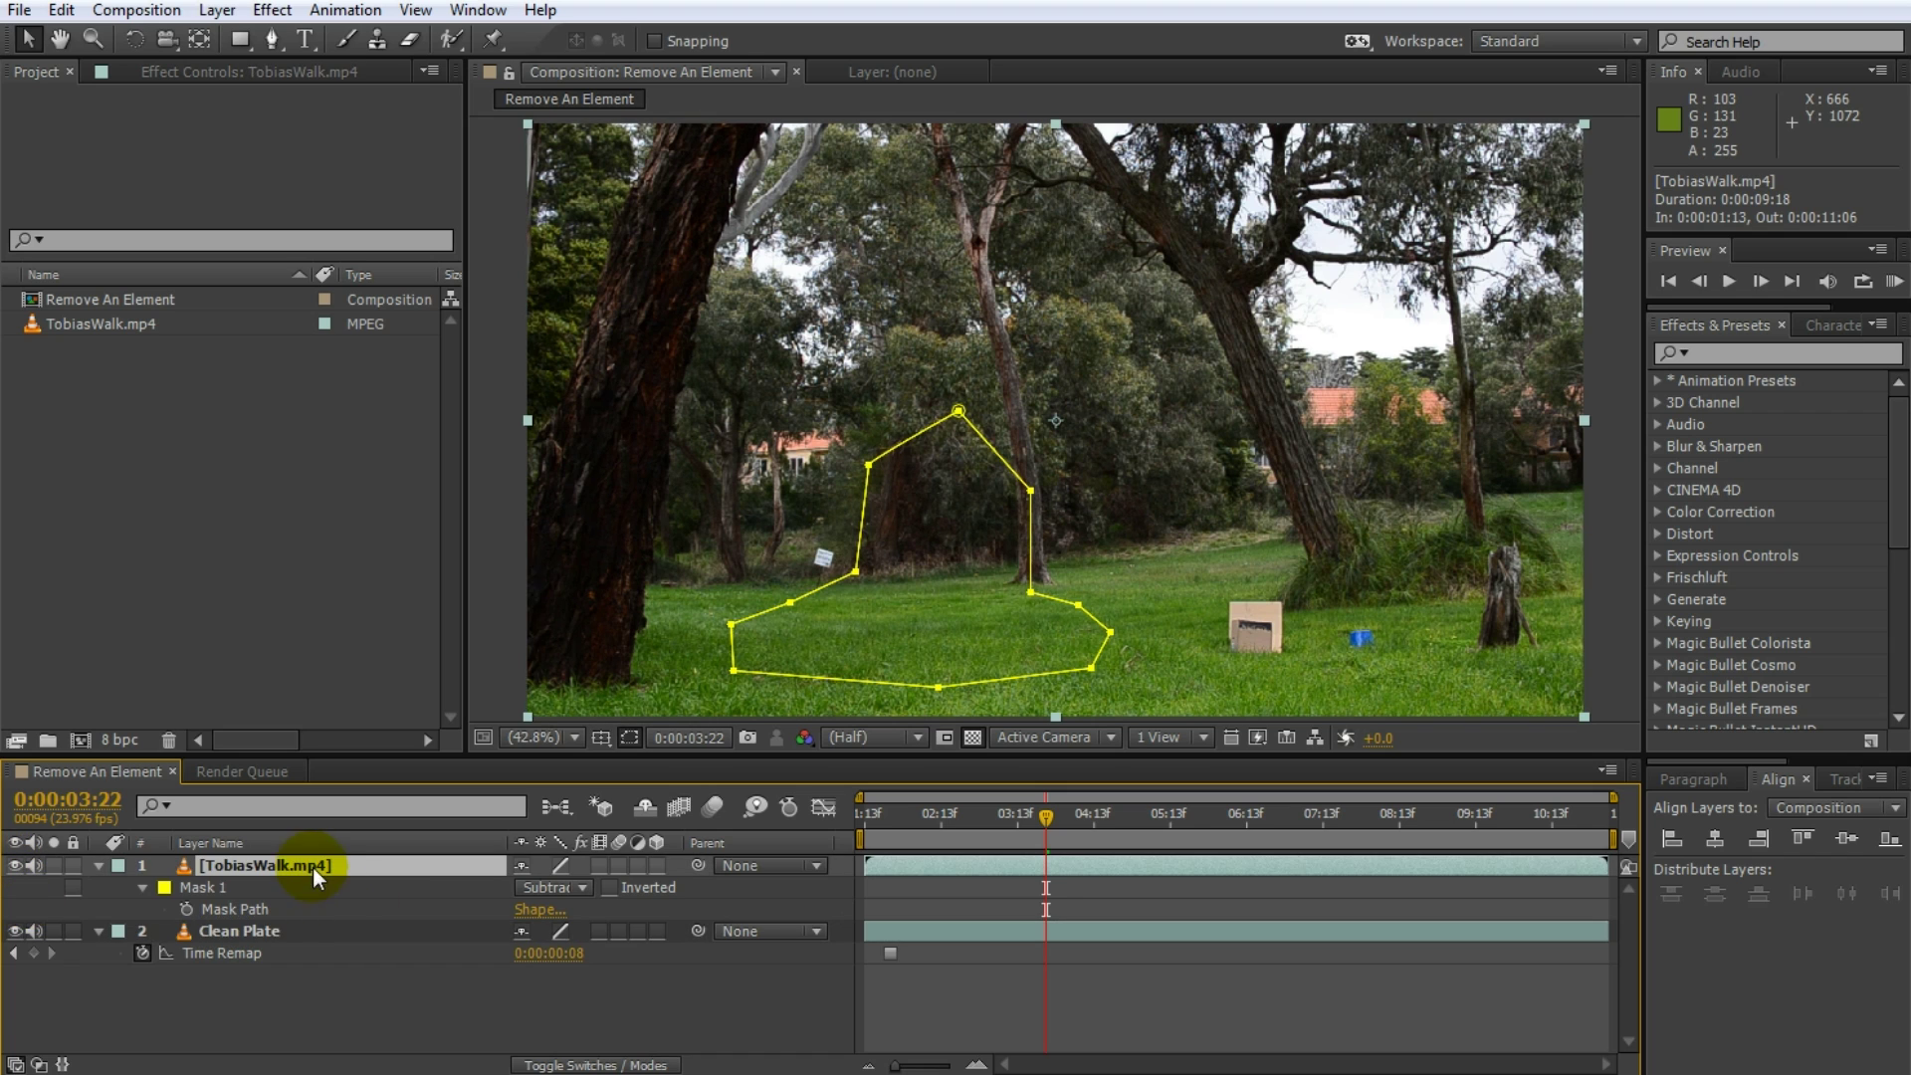
pyautogui.press('m')
pyautogui.press('m')
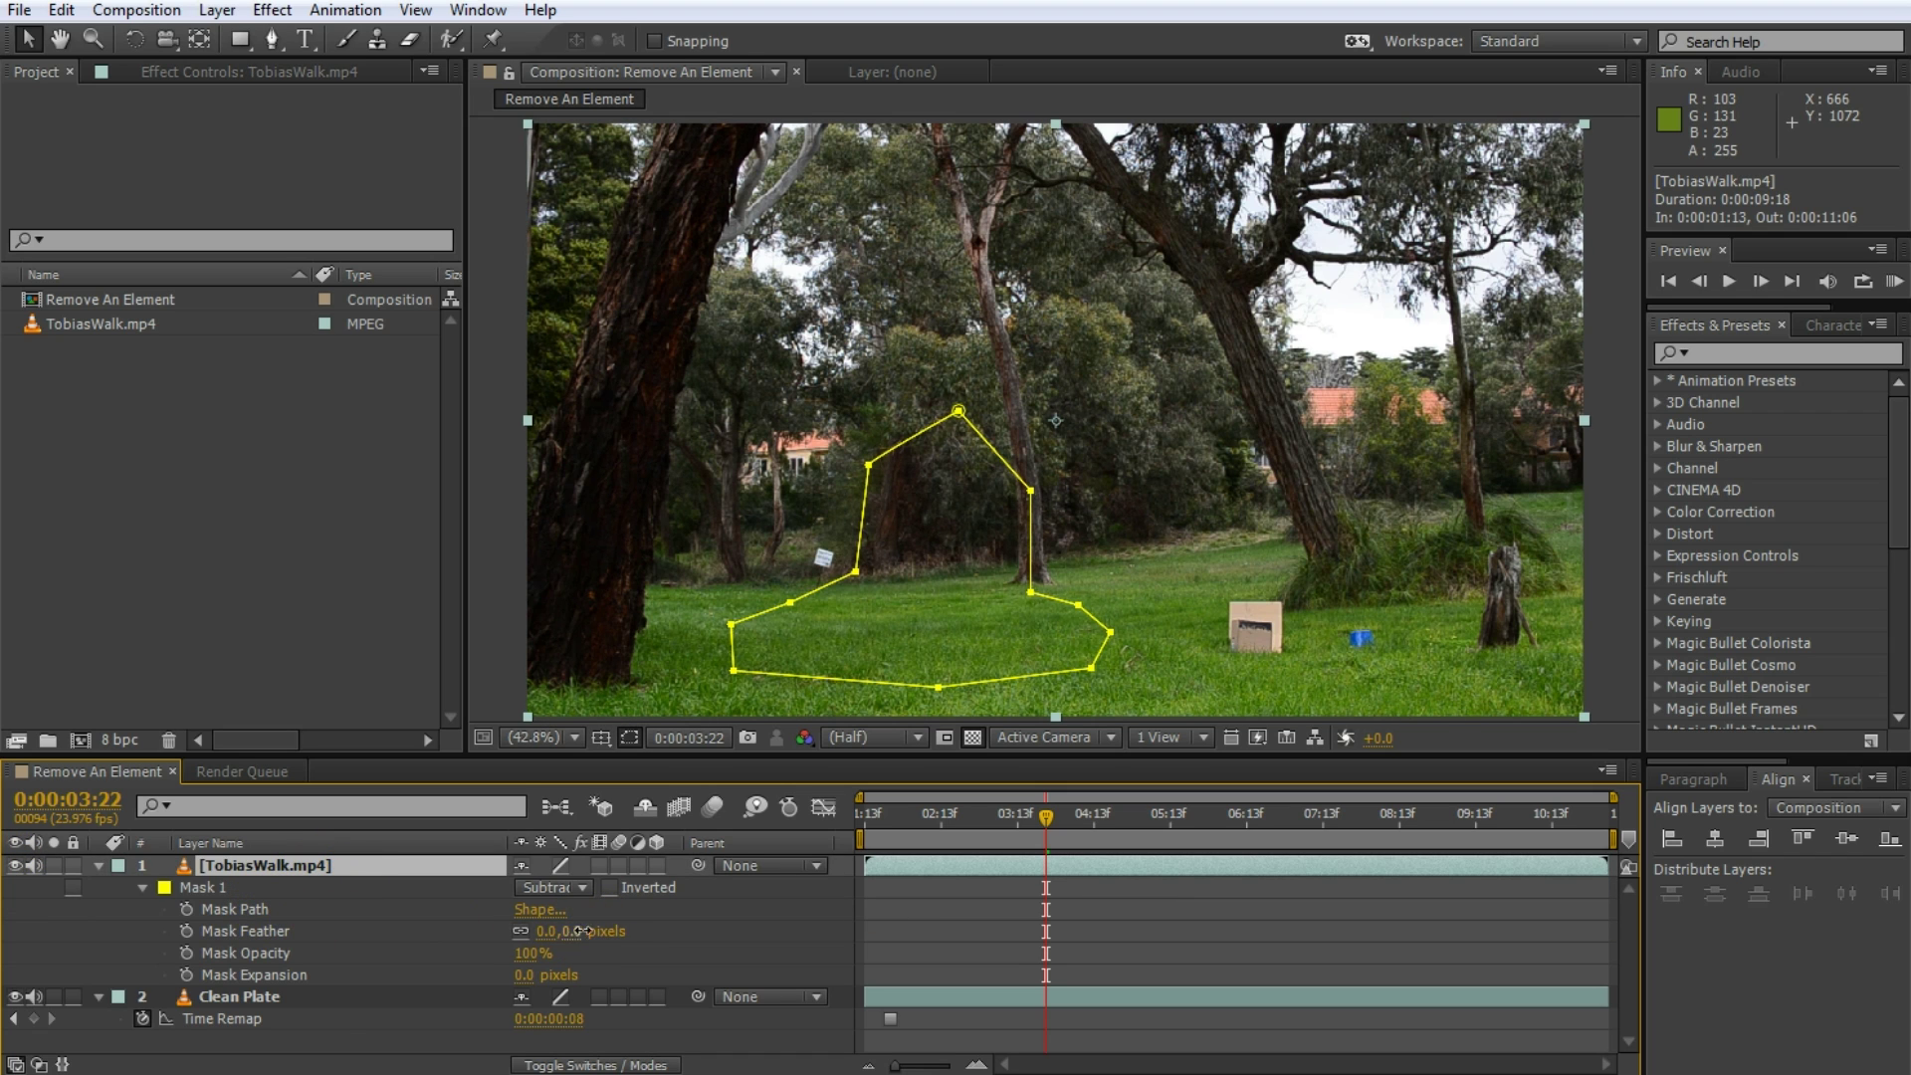
pyautogui.moveTo(585, 930); pyautogui.dragTo(598, 931)
pyautogui.press('F2')
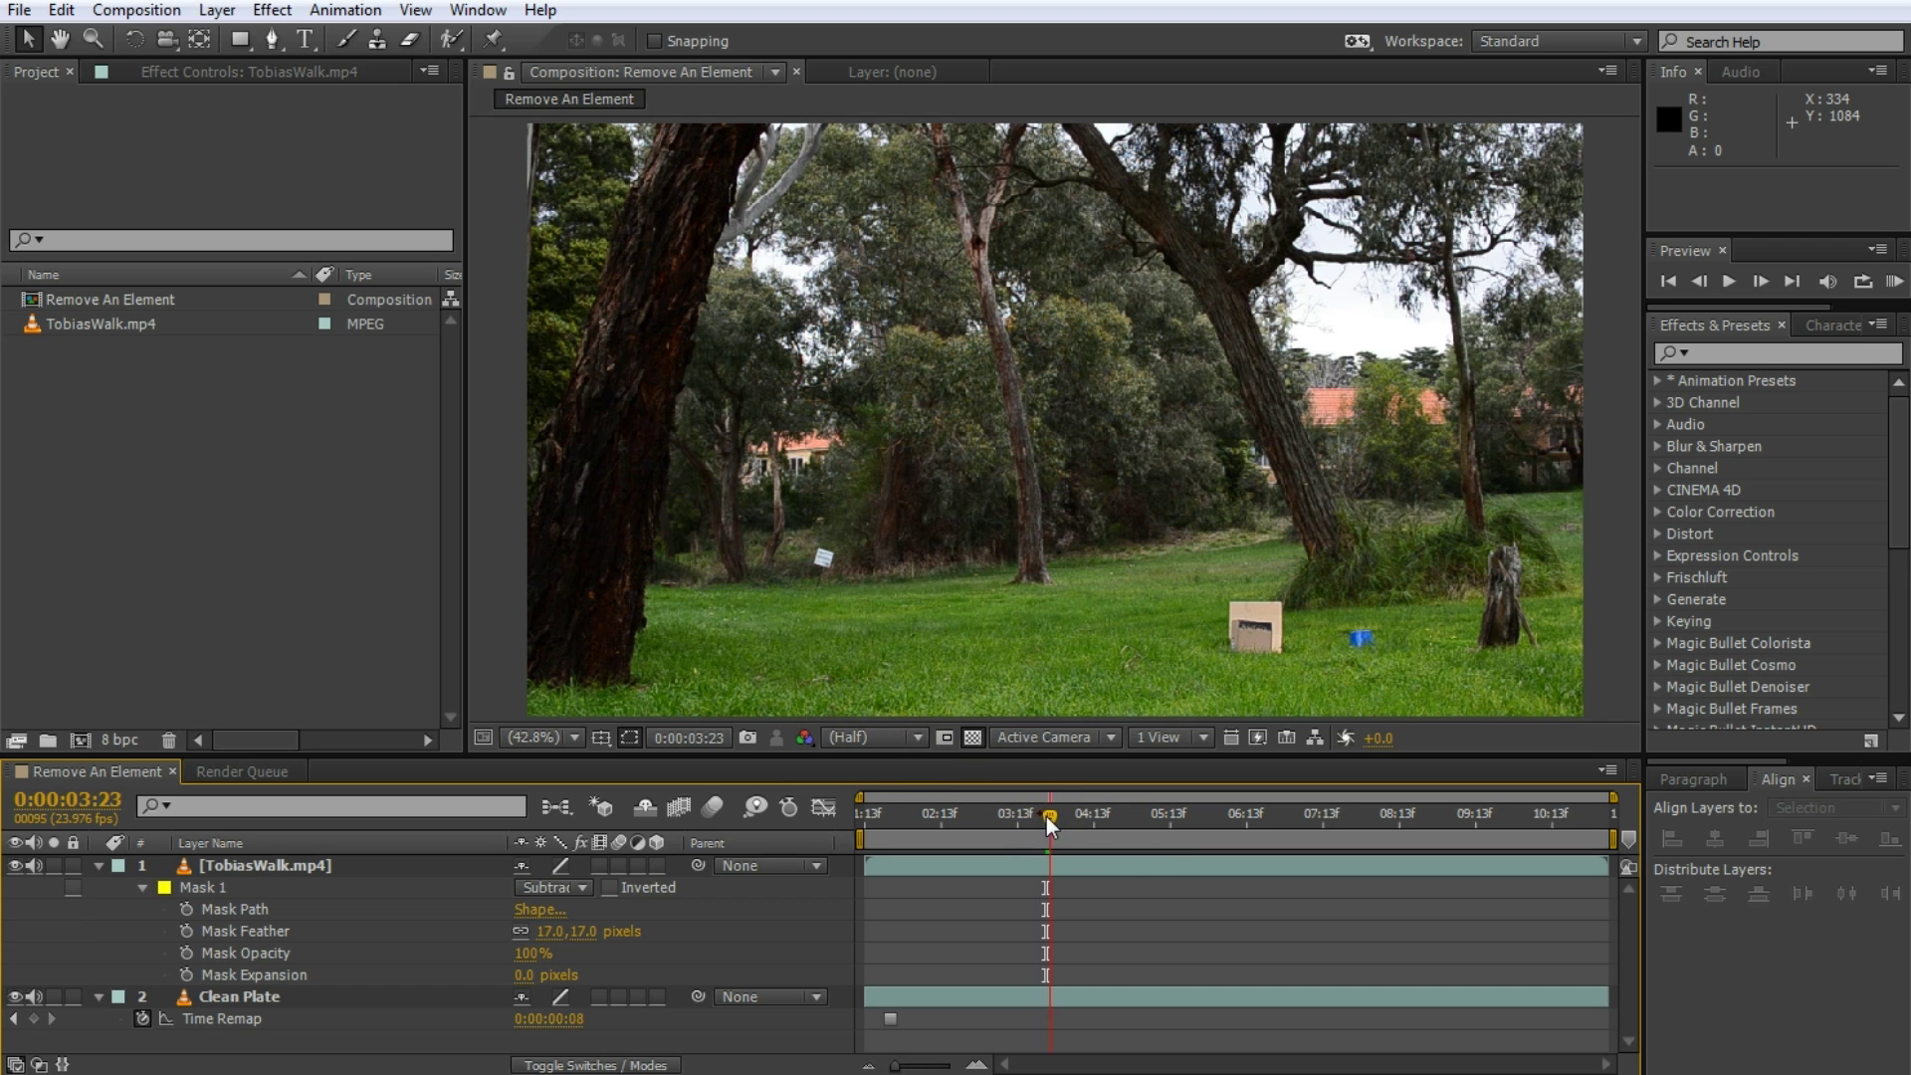
# Scrub back to 0:00:03:21, where the walker is hidden, and select the walk layer's mask
pyautogui.moveTo(1047, 816); pyautogui.dragTo(1091, 820)
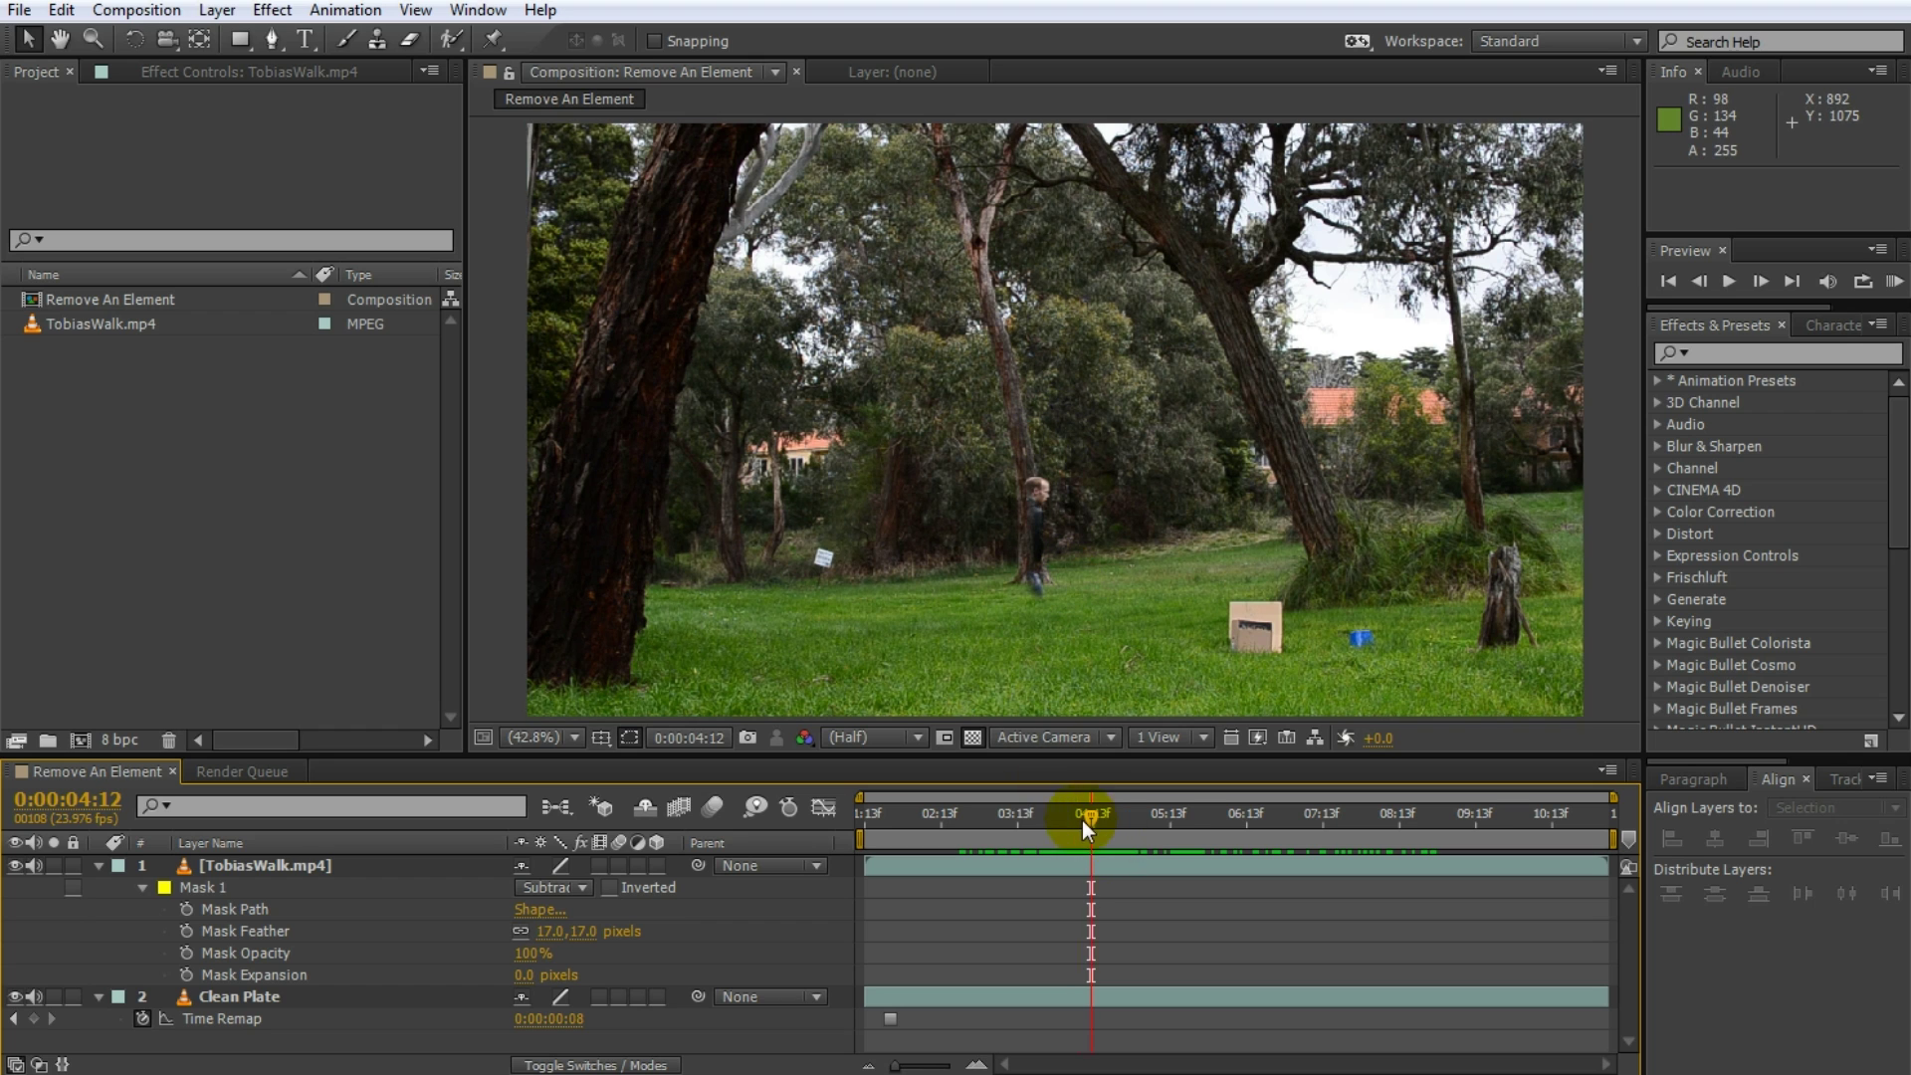
pyautogui.moveTo(1083, 822); pyautogui.dragTo(1043, 822)
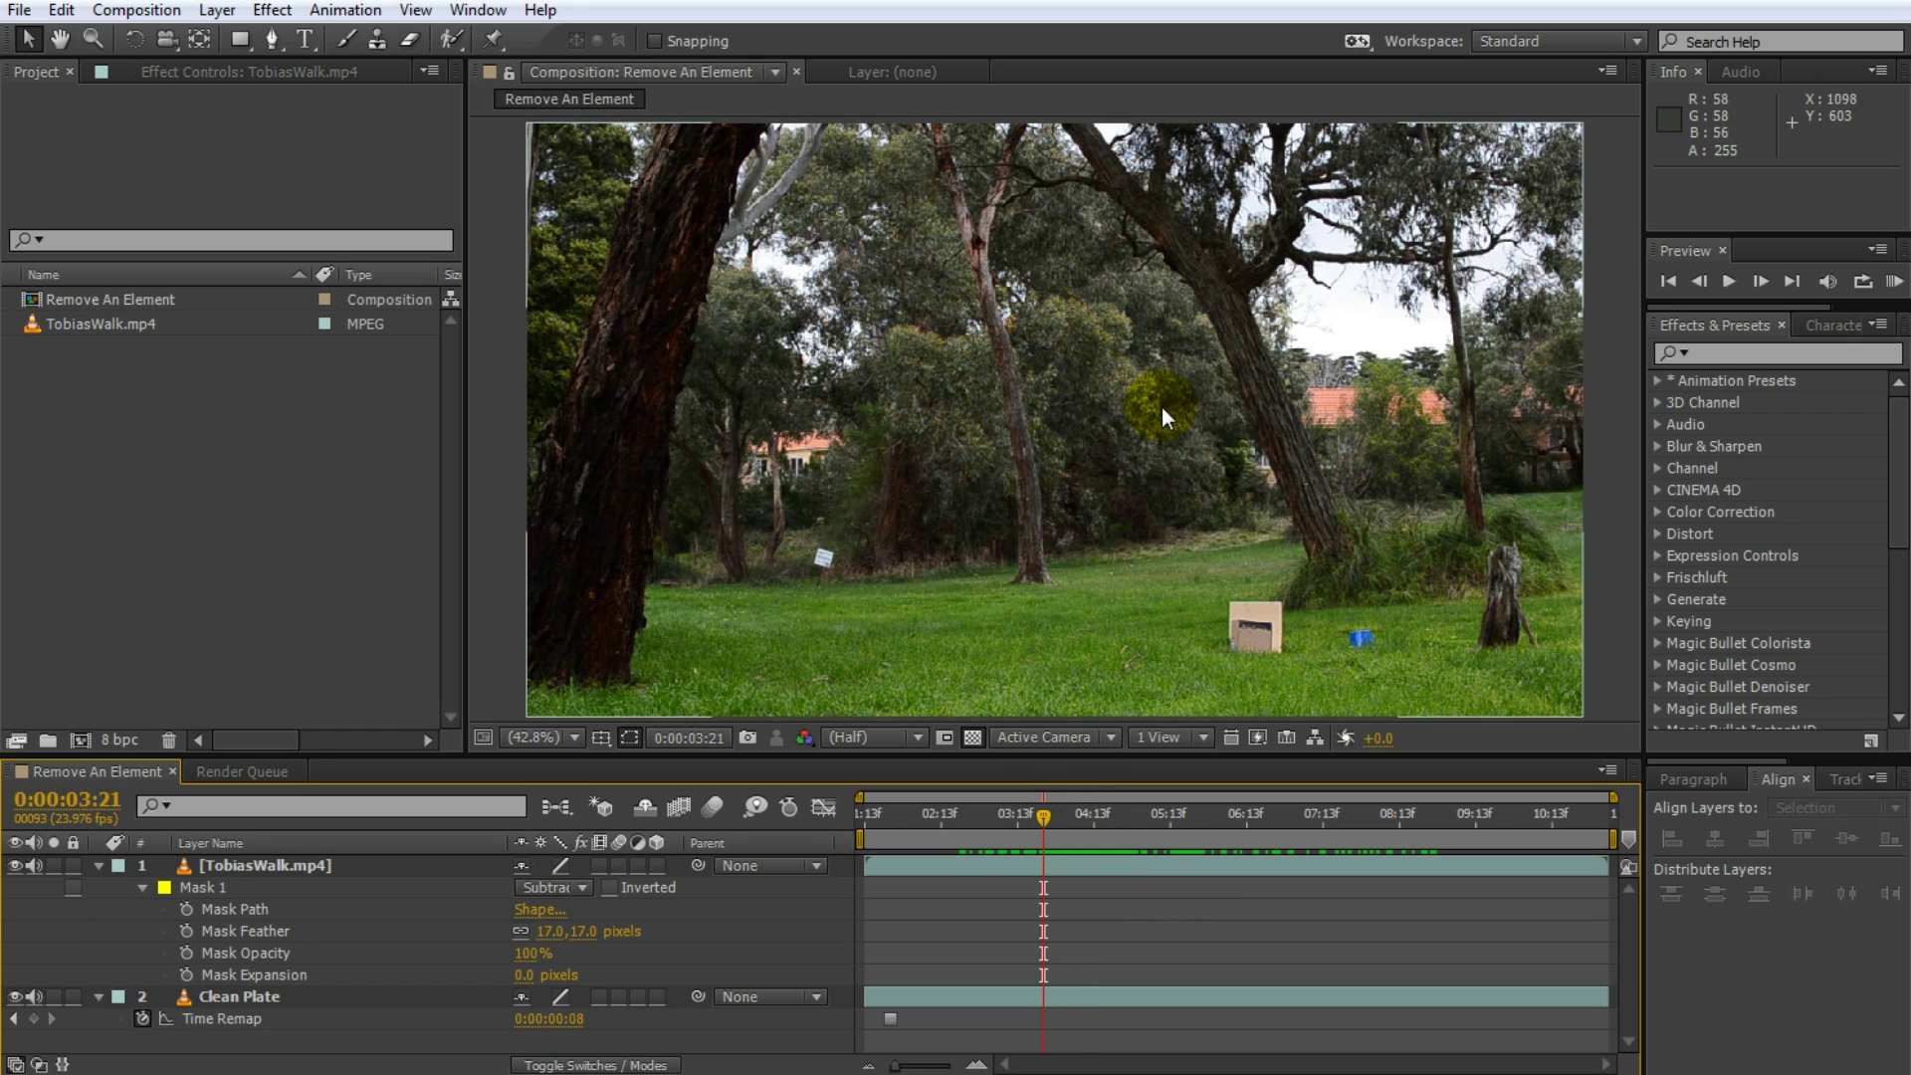
pyautogui.click(282, 865)
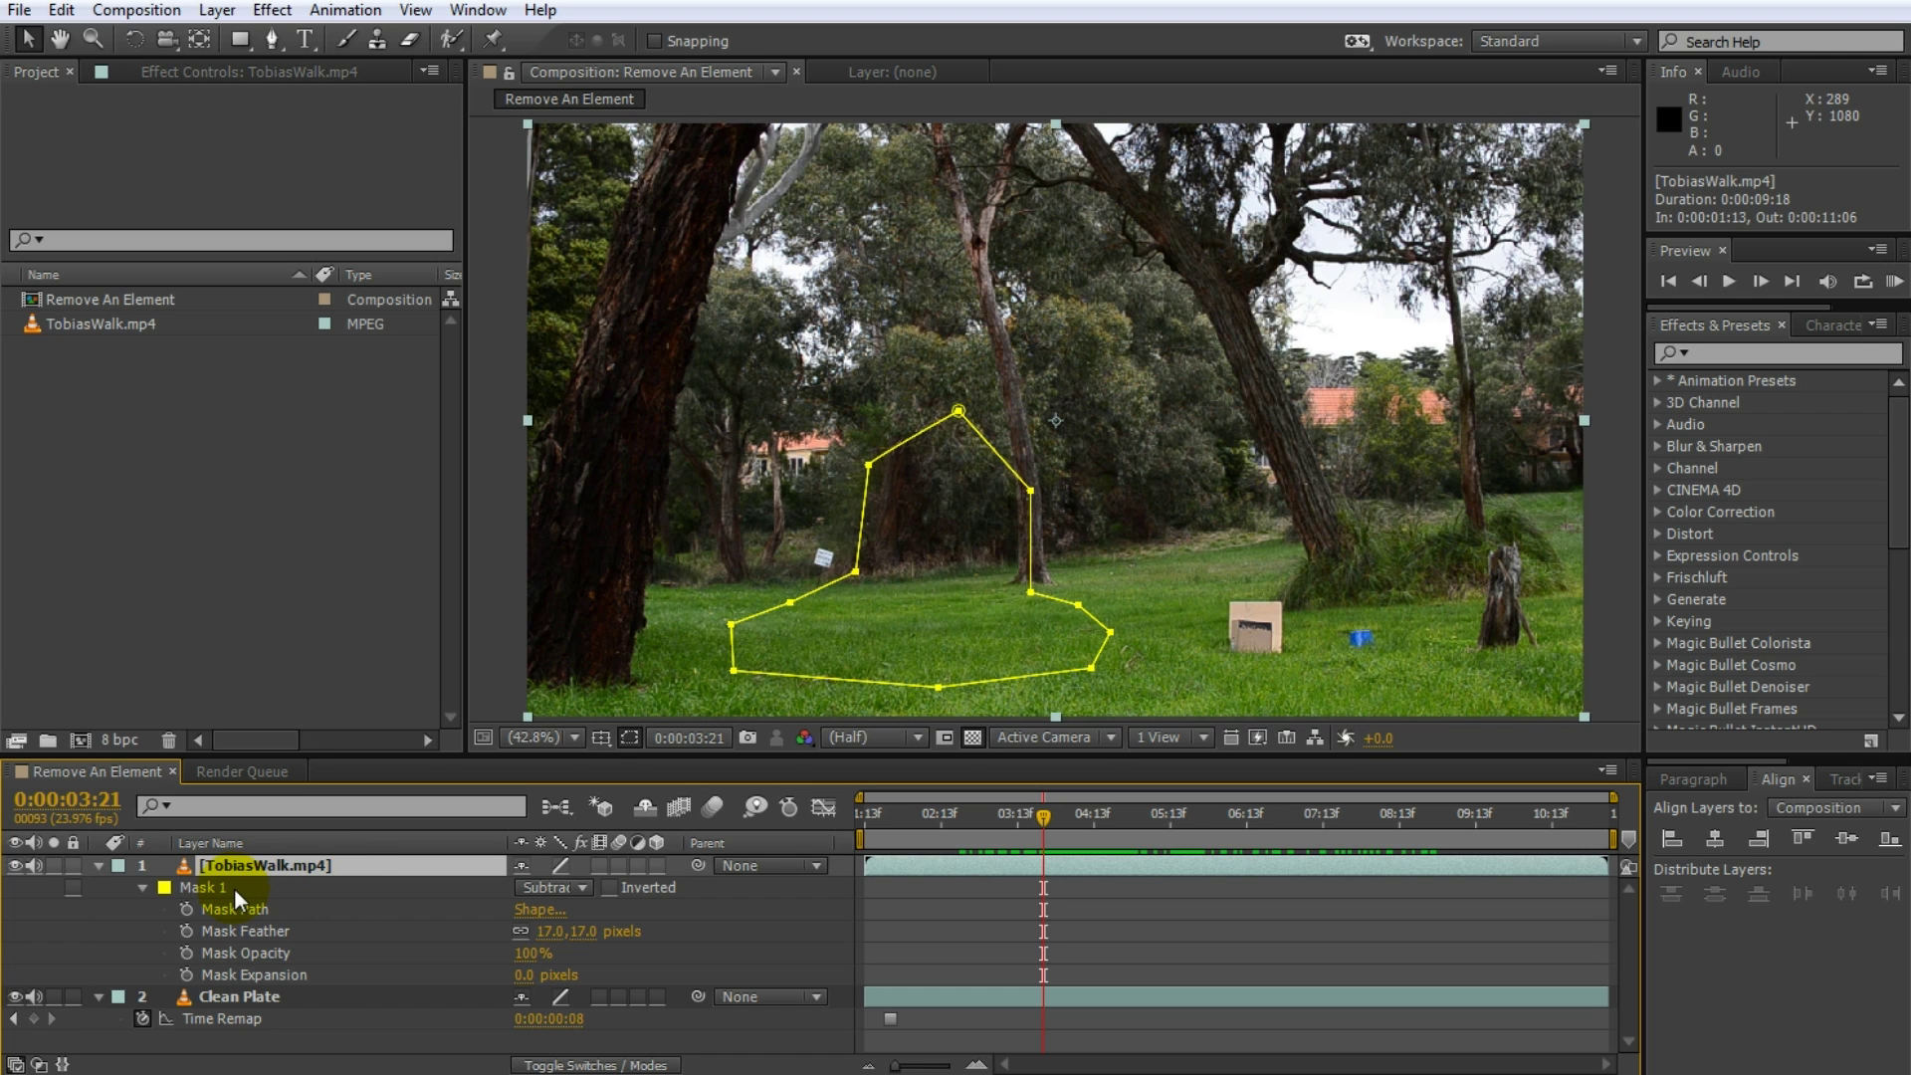
pyautogui.click(569, 888)
# Switch Mask 1 to None and start Mask Path keyframing at 0:00:03:21
pyautogui.click(579, 918)
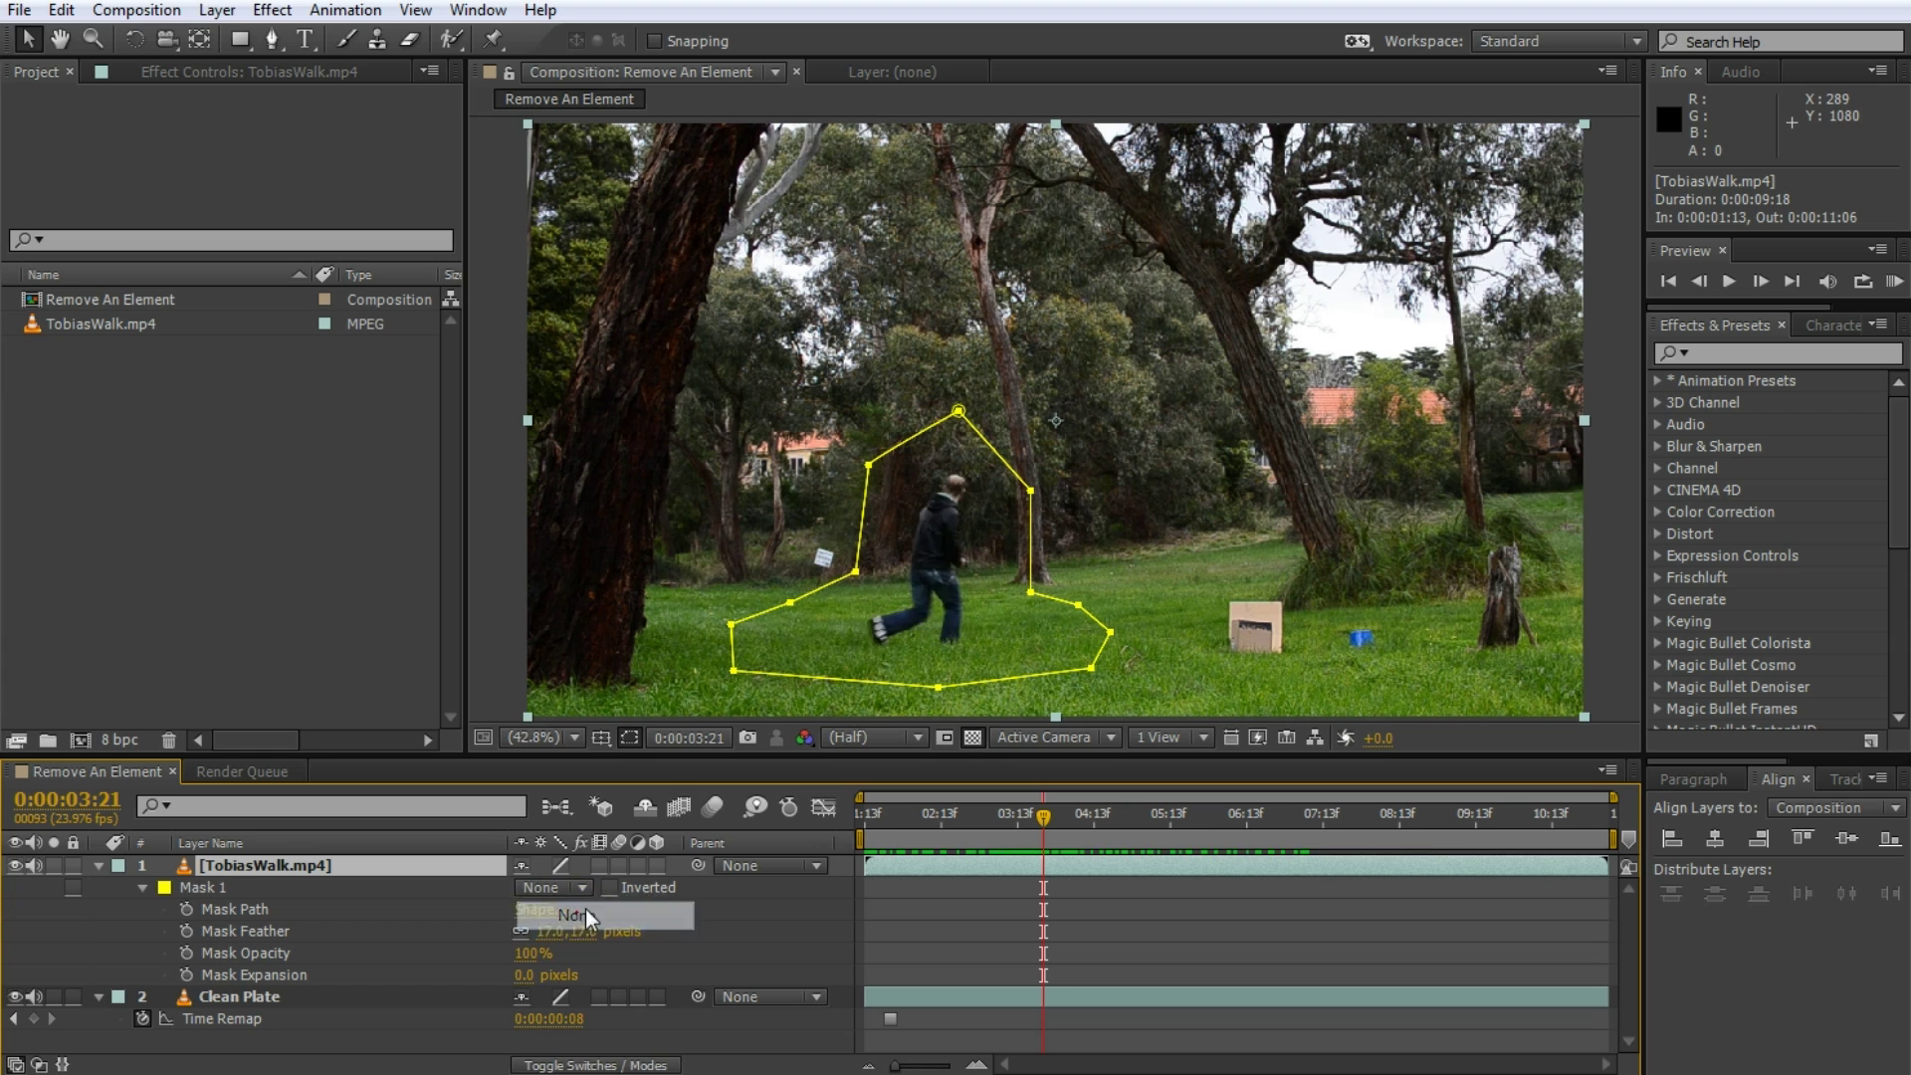
pyautogui.click(898, 372)
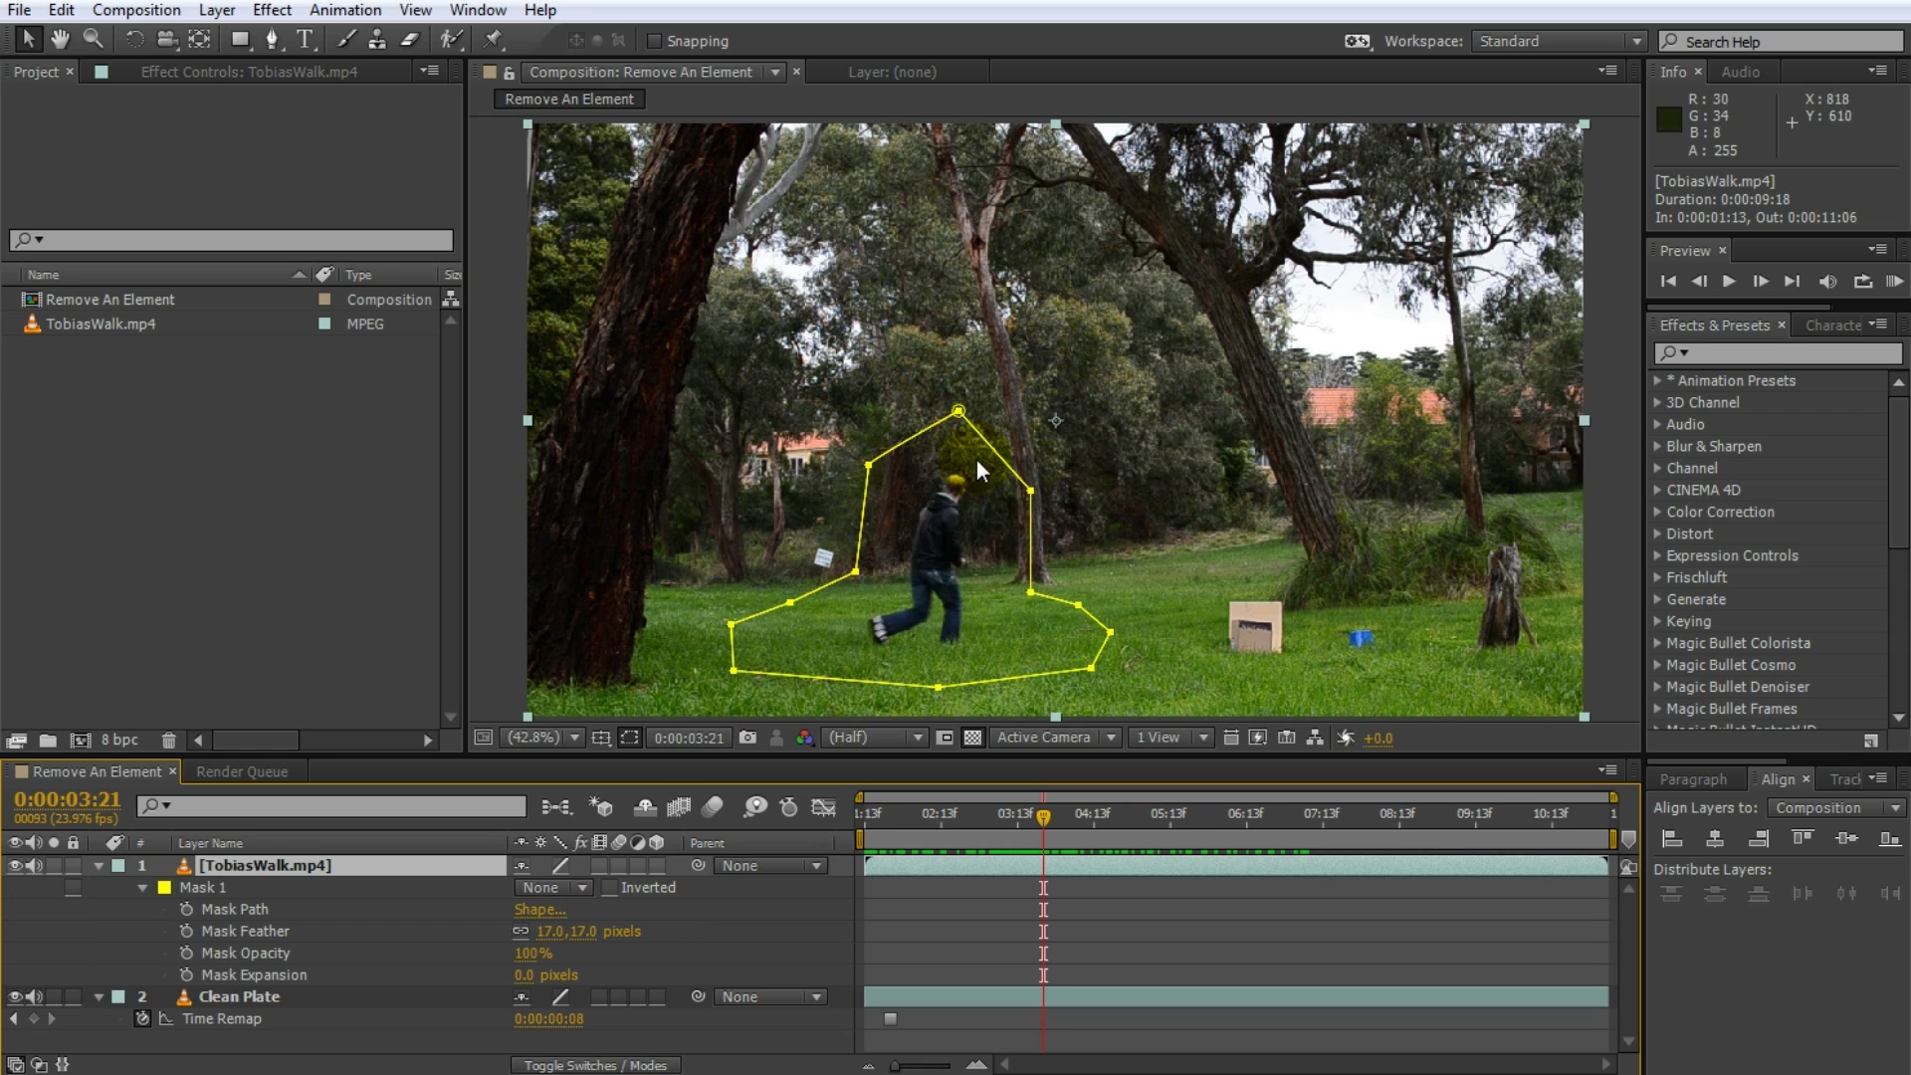
pyautogui.click(189, 908)
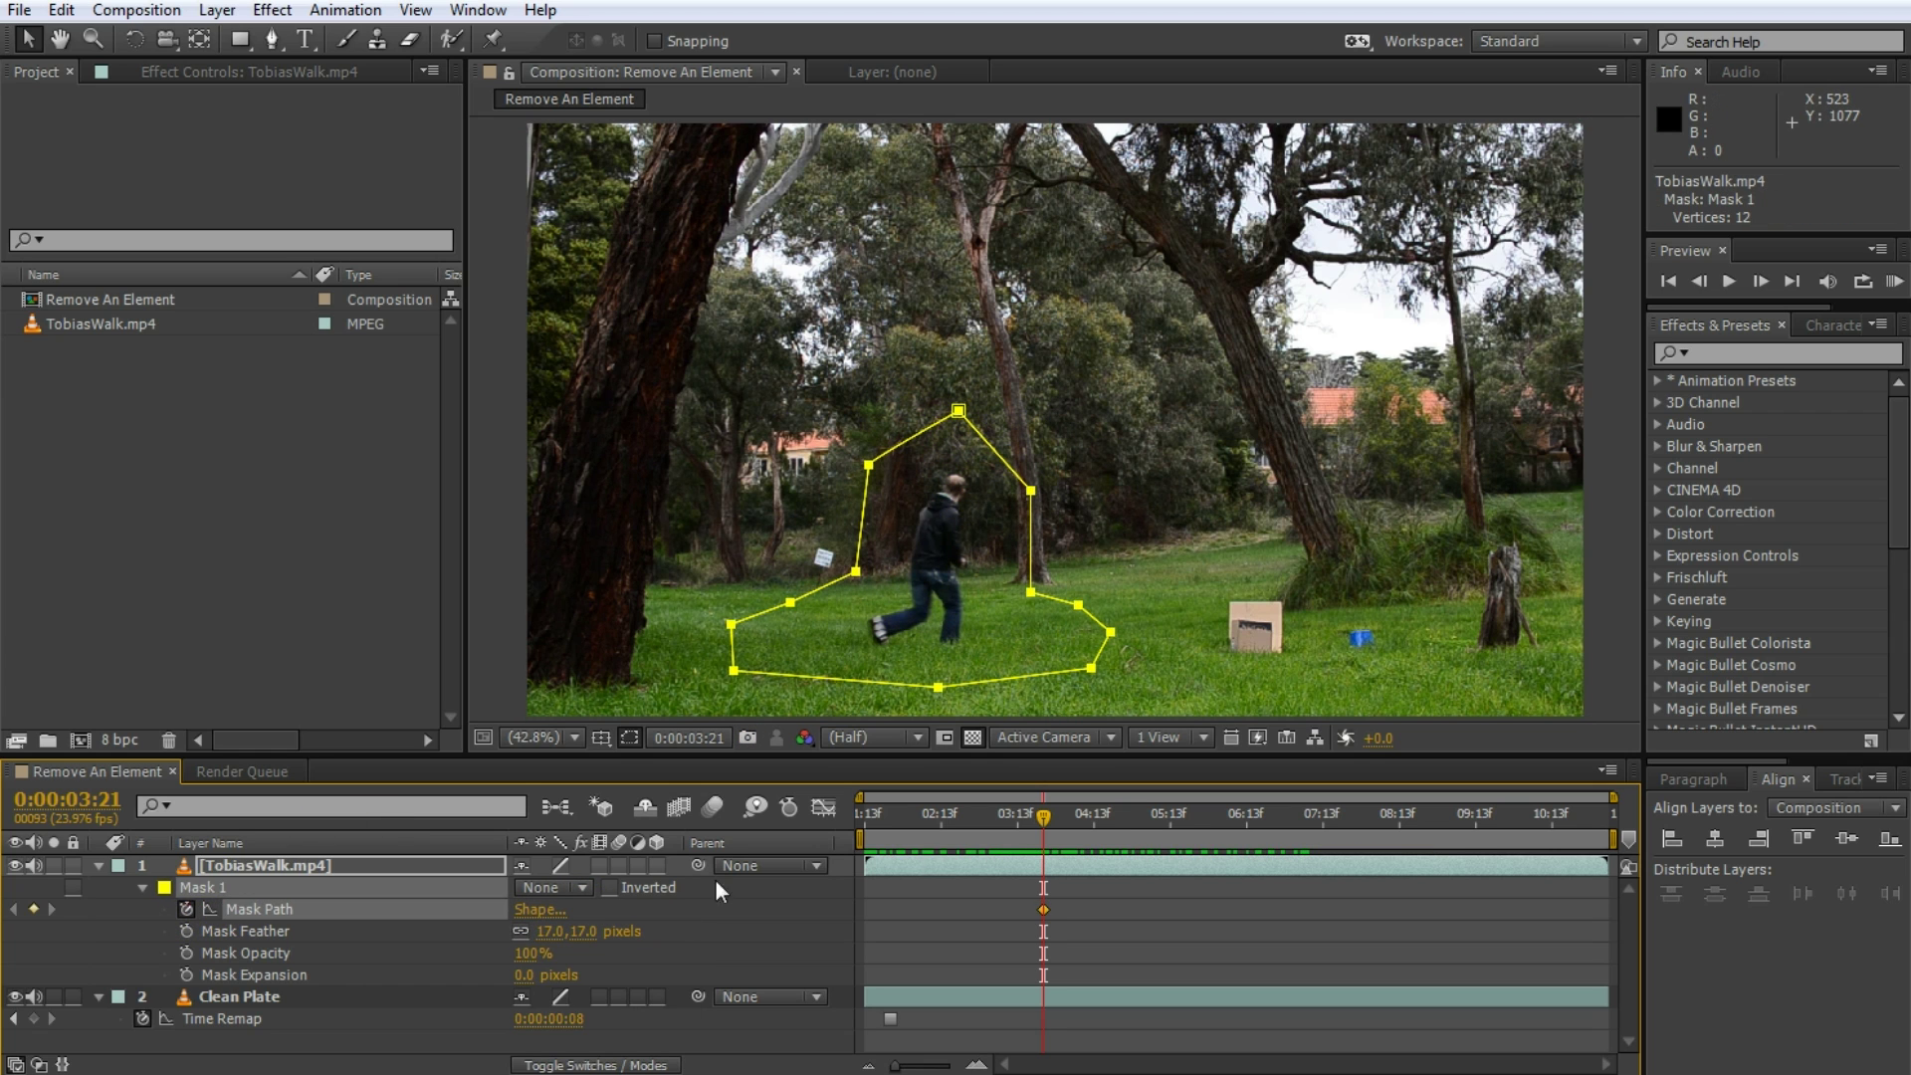
# At an earlier frame, reshape the mask vertices tightly around the walking man
pyautogui.moveTo(1043, 816); pyautogui.dragTo(983, 816)
pyautogui.moveTo(856, 572); pyautogui.dragTo(728, 537)
pyautogui.moveTo(789, 603); pyautogui.dragTo(720, 600)
pyautogui.moveTo(733, 669); pyautogui.dragTo(605, 693)
pyautogui.moveTo(938, 687); pyautogui.dragTo(828, 708)
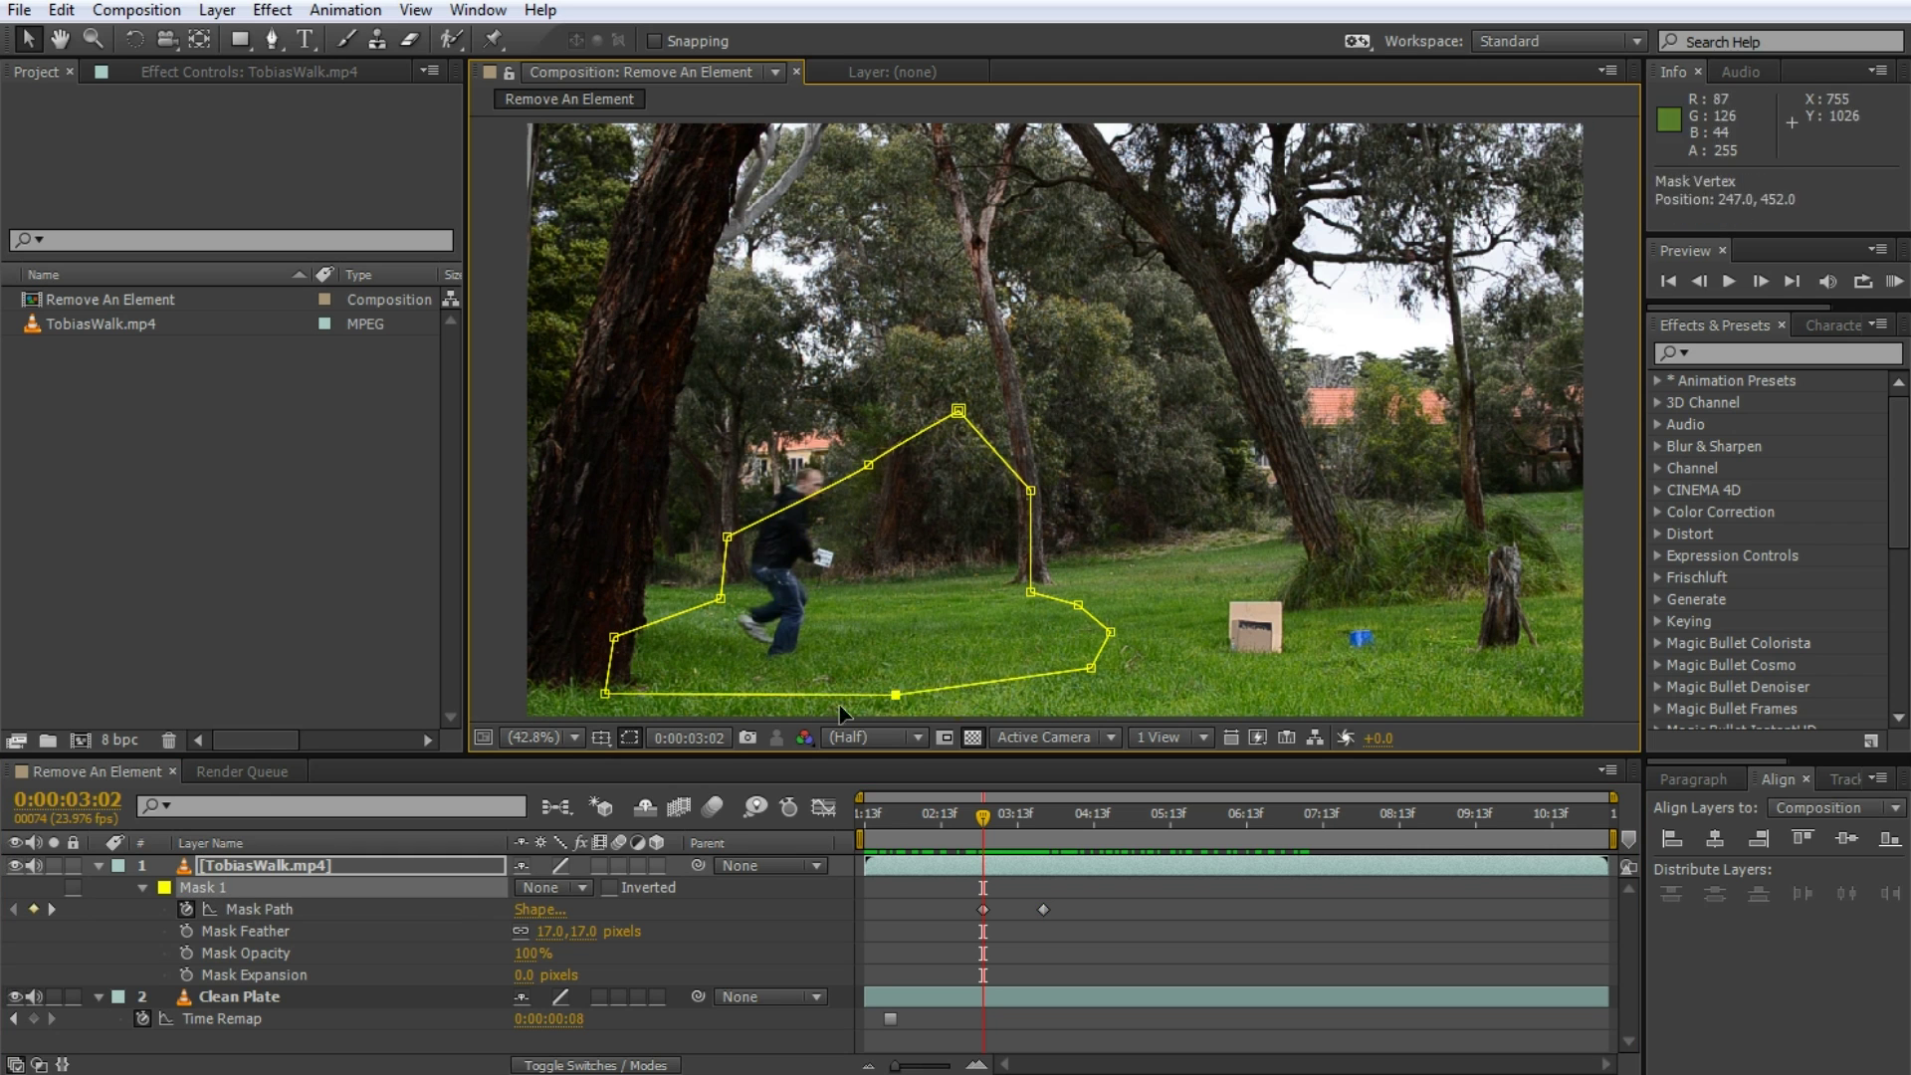
pyautogui.moveTo(1091, 666); pyautogui.dragTo(905, 677)
pyautogui.moveTo(1109, 631); pyautogui.dragTo(917, 642)
pyautogui.moveTo(958, 410); pyautogui.dragTo(855, 433)
pyautogui.moveTo(868, 463); pyautogui.dragTo(741, 438)
pyautogui.moveTo(1031, 489); pyautogui.dragTo(892, 501)
pyautogui.moveTo(1031, 591); pyautogui.dragTo(866, 576)
# Move the mask onto the man by the tree and at 2:22
pyautogui.hotkey('shift', 'pageup')
pyautogui.hotkey('shift', 'pageup')
pyautogui.press('pageup')
pyautogui.press('pageup')
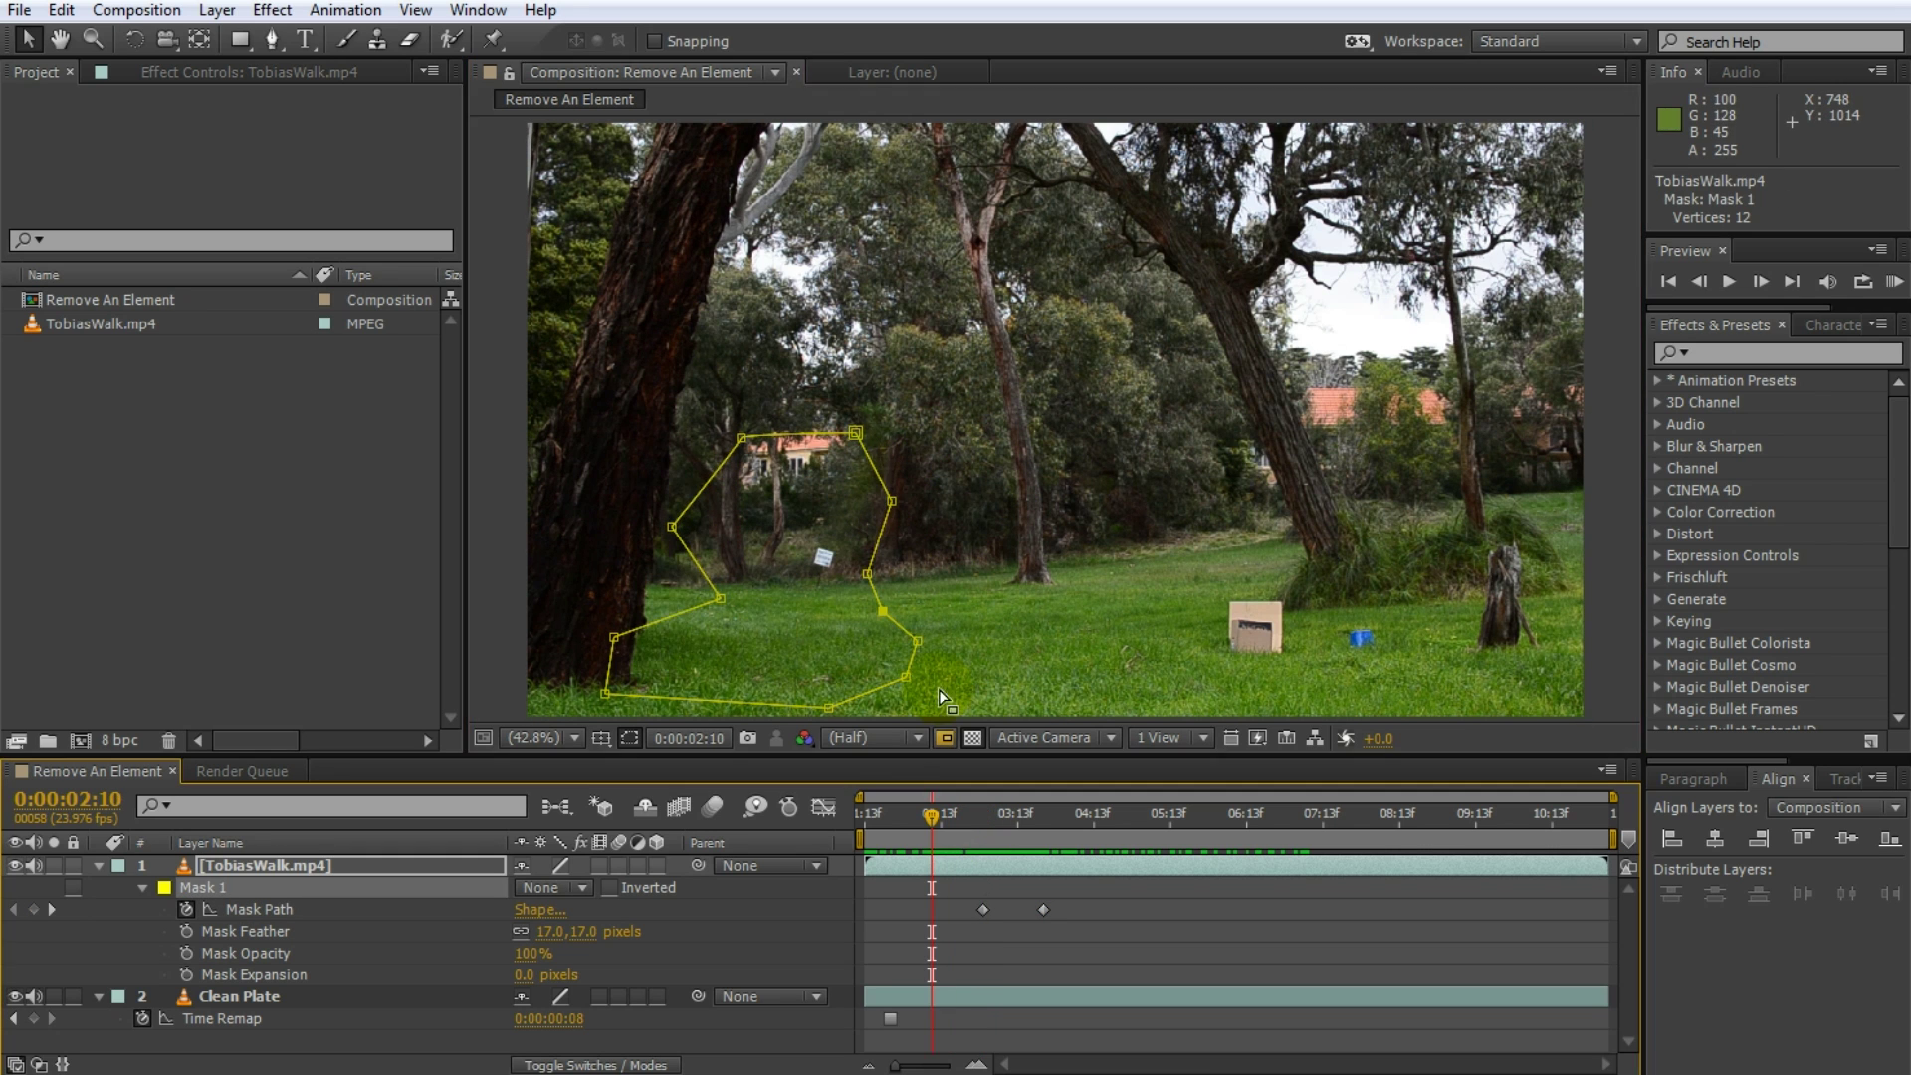
pyautogui.moveTo(622, 493); pyautogui.dragTo(477, 472)
pyautogui.hotkey('shift', 'pageup')
pyautogui.moveTo(884, 816); pyautogui.dragTo(970, 838)
pyautogui.click(997, 926)
pyautogui.moveTo(607, 597); pyautogui.dragTo(651, 593)
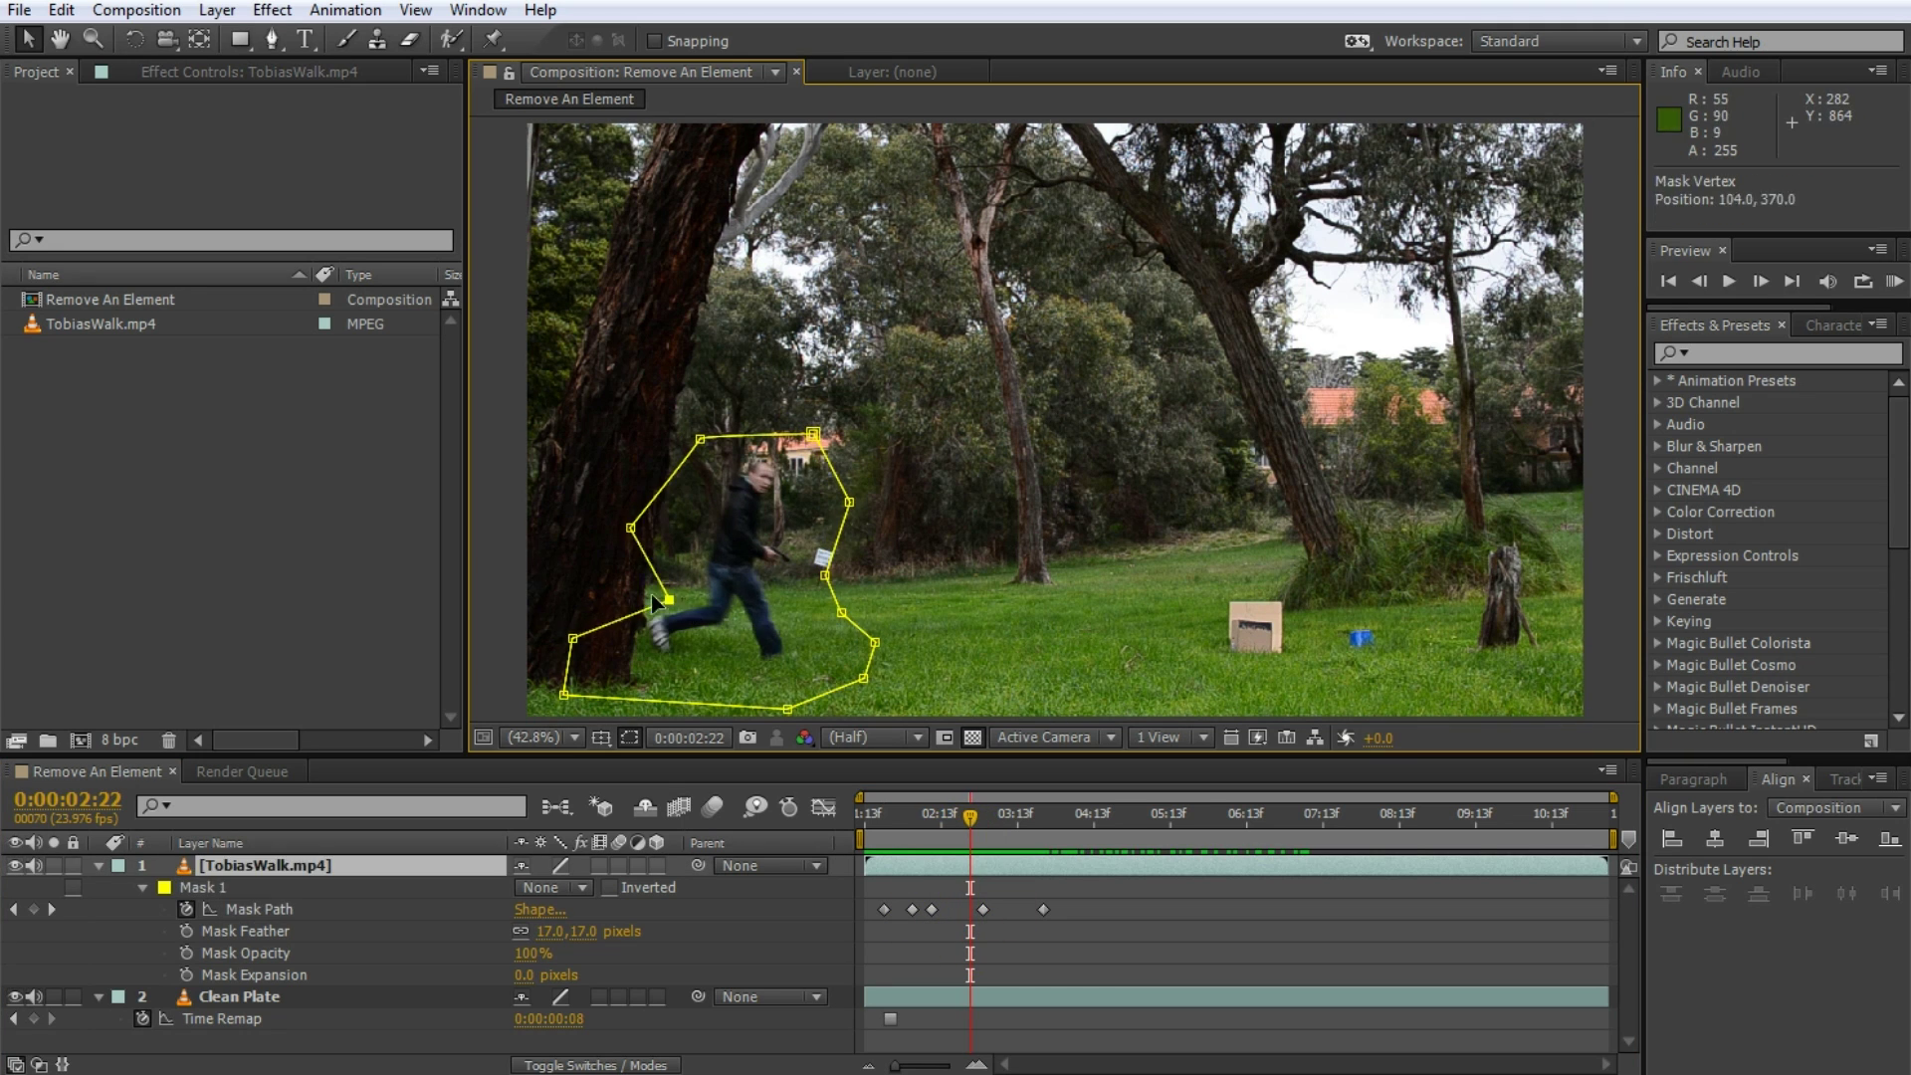
pyautogui.moveTo(970, 815); pyautogui.dragTo(1101, 817)
# Fit the mask over the man at about 5:10 and reshape its vertices at 6:20
pyautogui.moveTo(995, 558); pyautogui.dragTo(1084, 554)
pyautogui.moveTo(1101, 816); pyautogui.dragTo(1268, 816)
pyautogui.moveTo(958, 623); pyautogui.dragTo(1011, 624)
pyautogui.click(1128, 407)
pyautogui.moveTo(1129, 407); pyautogui.dragTo(1090, 392)
pyautogui.moveTo(1281, 627); pyautogui.dragTo(1201, 631)
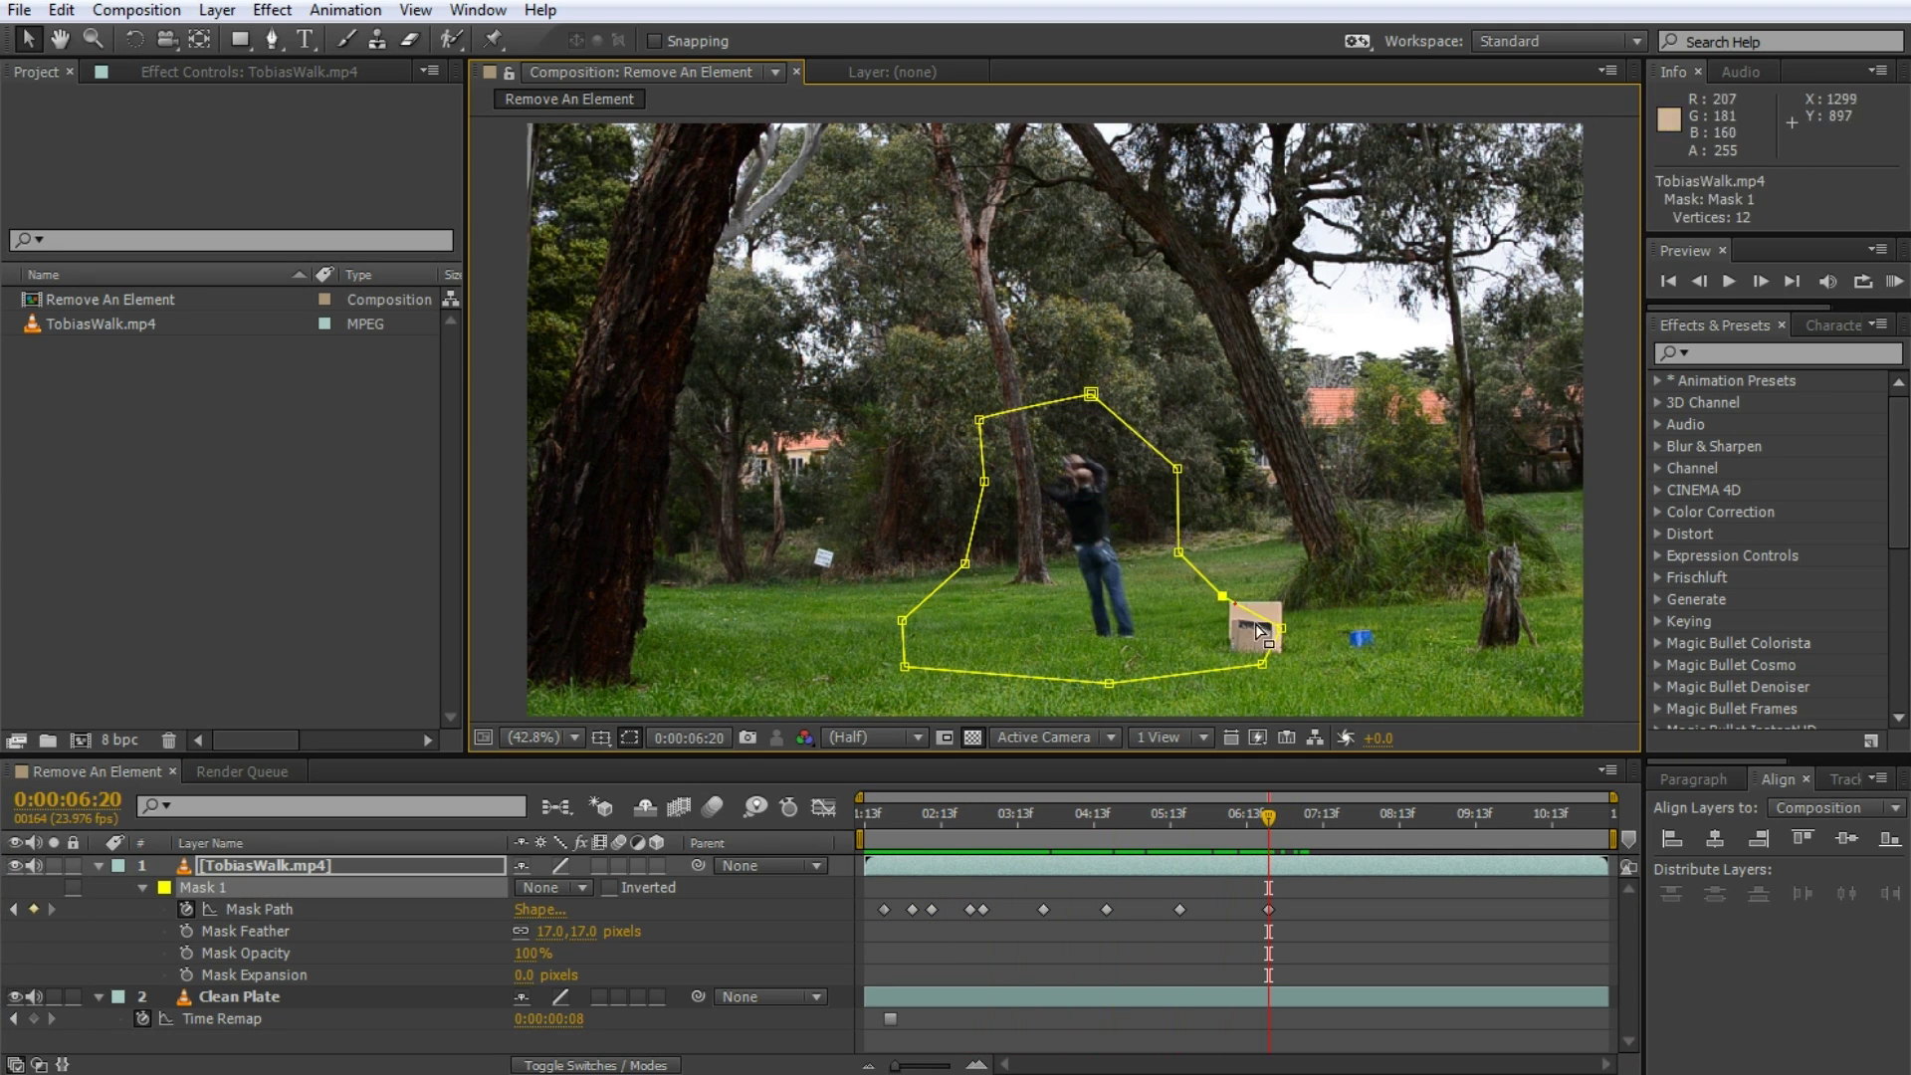
pyautogui.moveTo(903, 666); pyautogui.dragTo(990, 687)
# At 7:07, free-transform the whole mask onto the man and widen its left side
pyautogui.moveTo(902, 620); pyautogui.dragTo(946, 625)
pyautogui.moveTo(1269, 814); pyautogui.dragTo(1303, 814)
pyautogui.hotkey('ctrl', 't')
pyautogui.moveTo(923, 510); pyautogui.dragTo(836, 483)
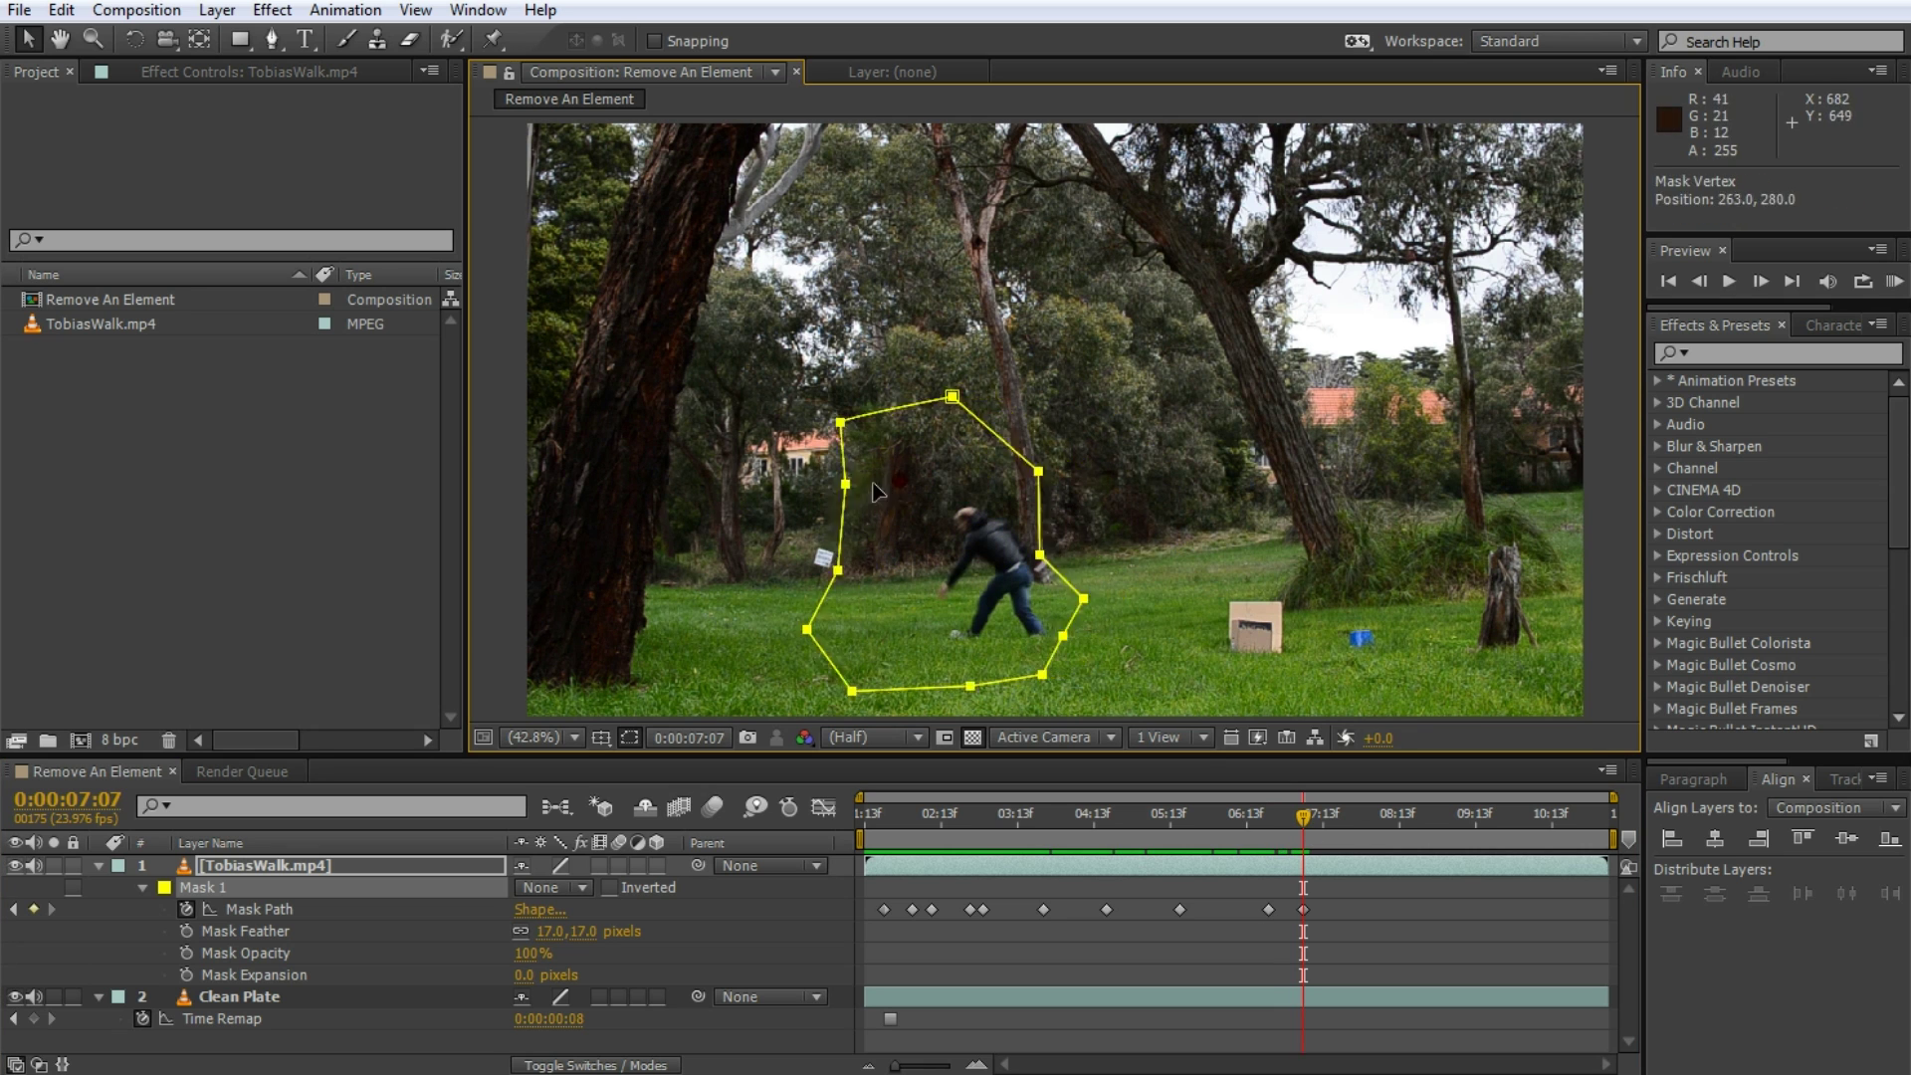
pyautogui.moveTo(889, 566); pyautogui.dragTo(840, 567)
pyautogui.moveTo(1003, 392); pyautogui.dragTo(986, 394)
pyautogui.moveTo(1090, 466); pyautogui.dragTo(1083, 464)
# Step ahead to 7:23 and 9:22, moving the mask onto the man behind the tree
pyautogui.hotkey('shift', 'pagedown')
pyautogui.press('pagedown')
pyautogui.press('pagedown')
pyautogui.press('pagedown')
pyautogui.press('pagedown')
pyautogui.press('pagedown')
pyautogui.moveTo(1114, 631); pyautogui.dragTo(818, 555)
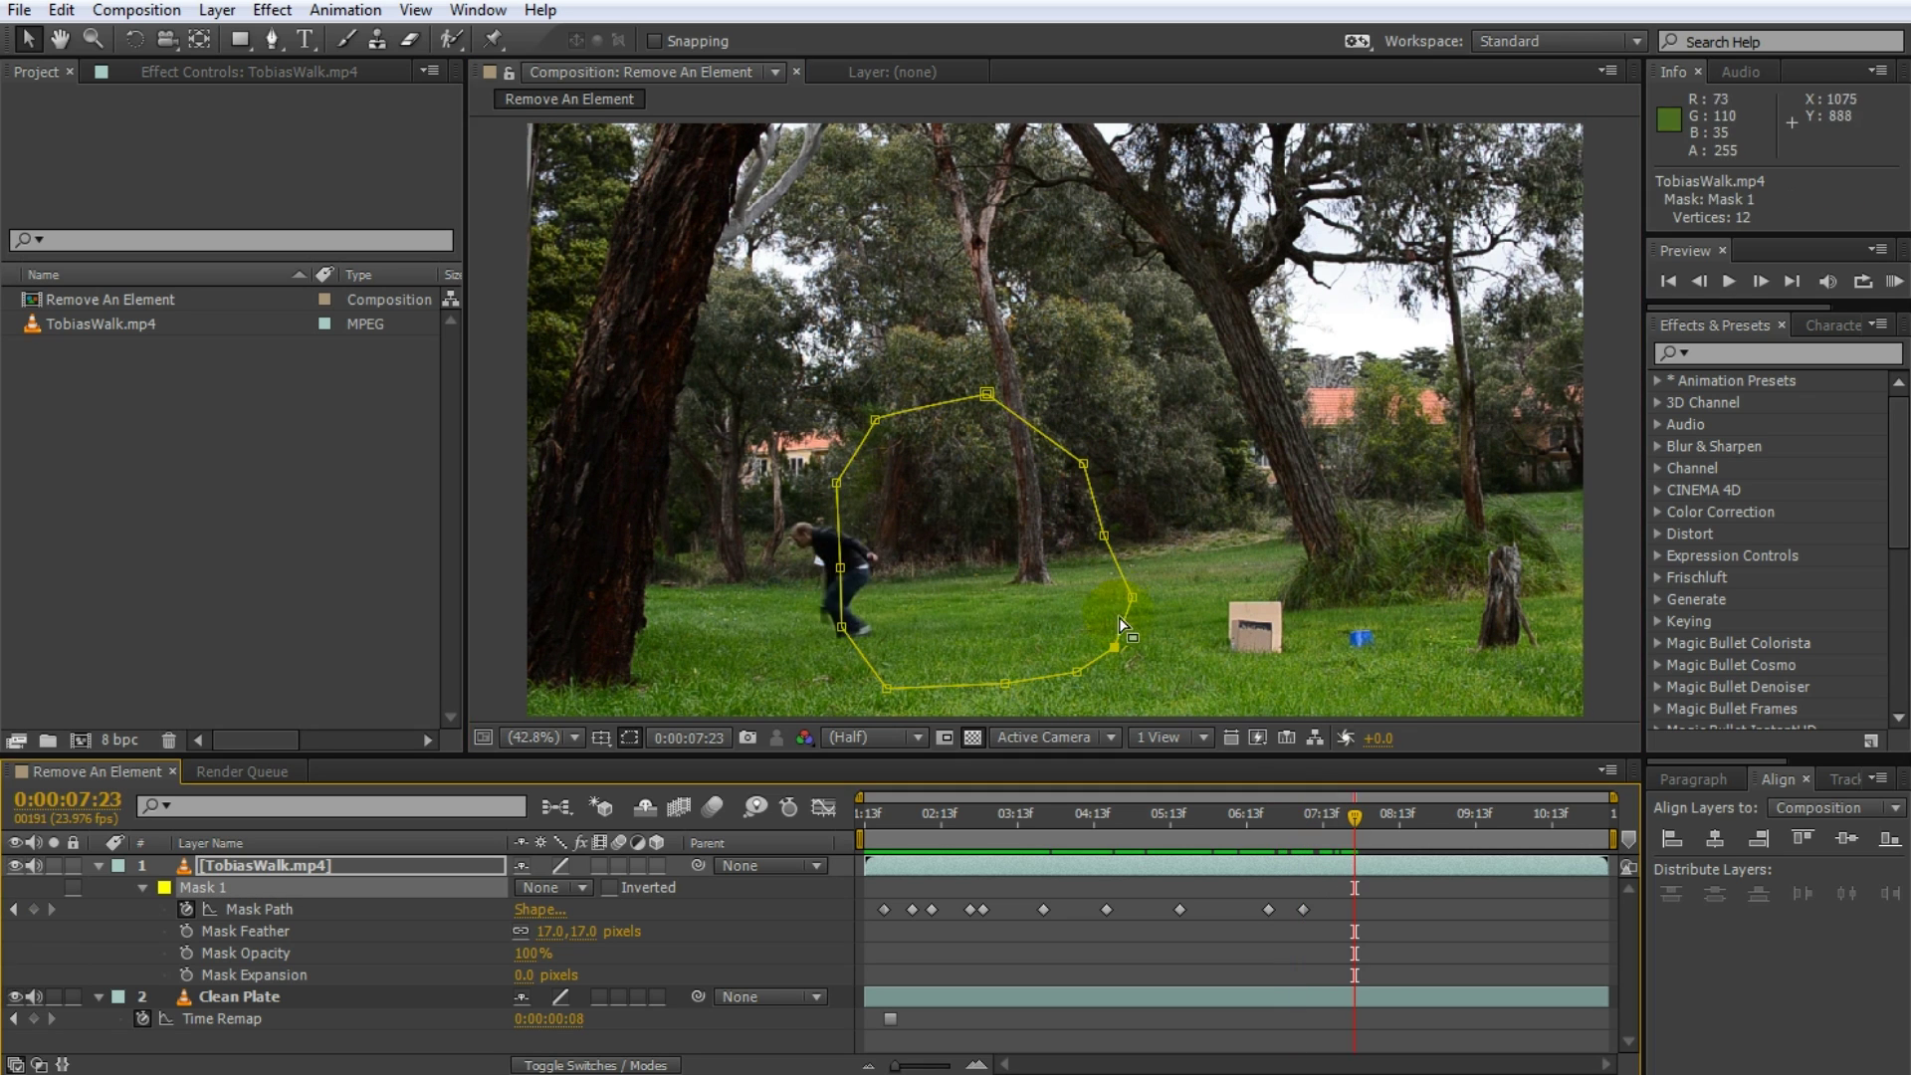
pyautogui.hotkey('shift', 'pagedown')
pyautogui.press('pagedown')
pyautogui.press('pagedown')
pyautogui.press('pagedown')
pyautogui.hotkey('ctrl', 't')
pyautogui.hotkey('shift', 'pagedown')
pyautogui.hotkey('shift', 'pagedown')
pyautogui.hotkey('shift', 'pagedown')
pyautogui.press('pagedown')
pyautogui.press('pagedown')
pyautogui.press('pagedown')
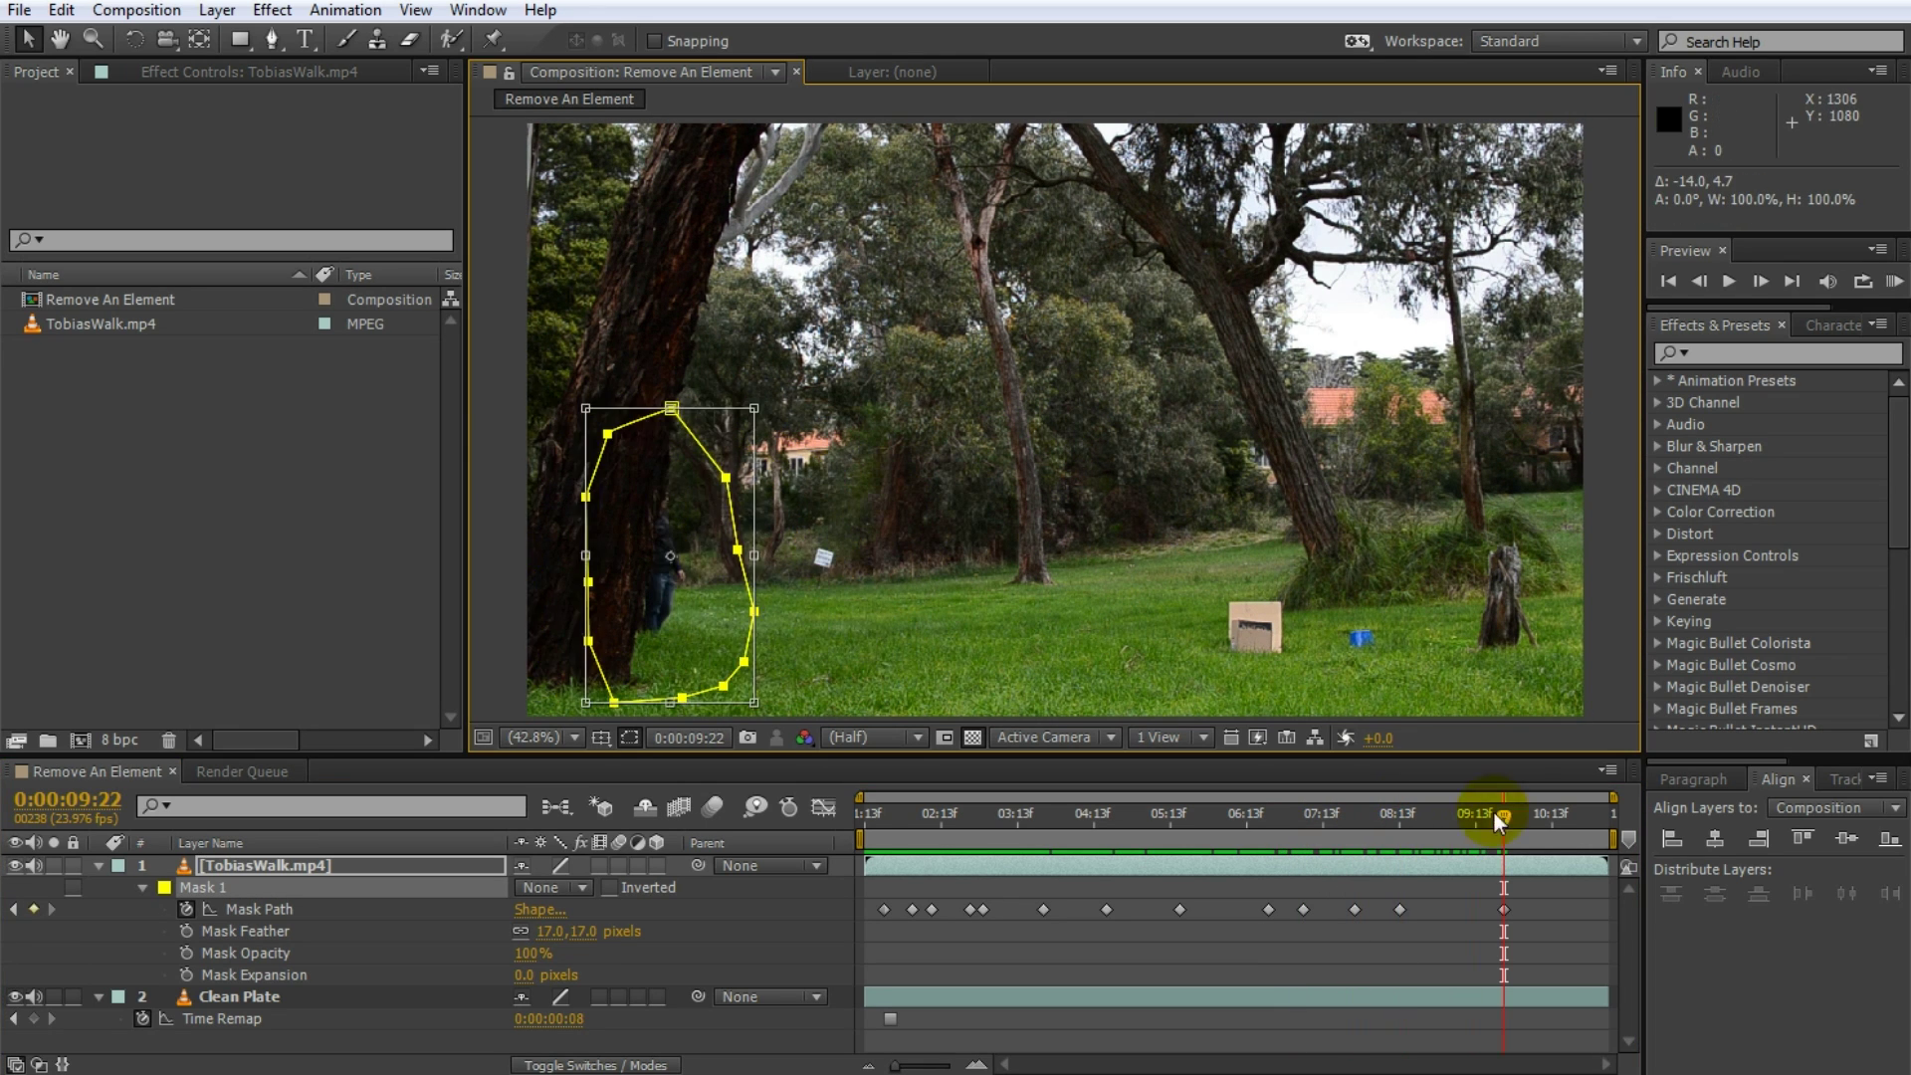
# Review the clip, pulling a vertex up to cover his arm and checking the tracking
pyautogui.moveTo(1493, 811); pyautogui.dragTo(1091, 814)
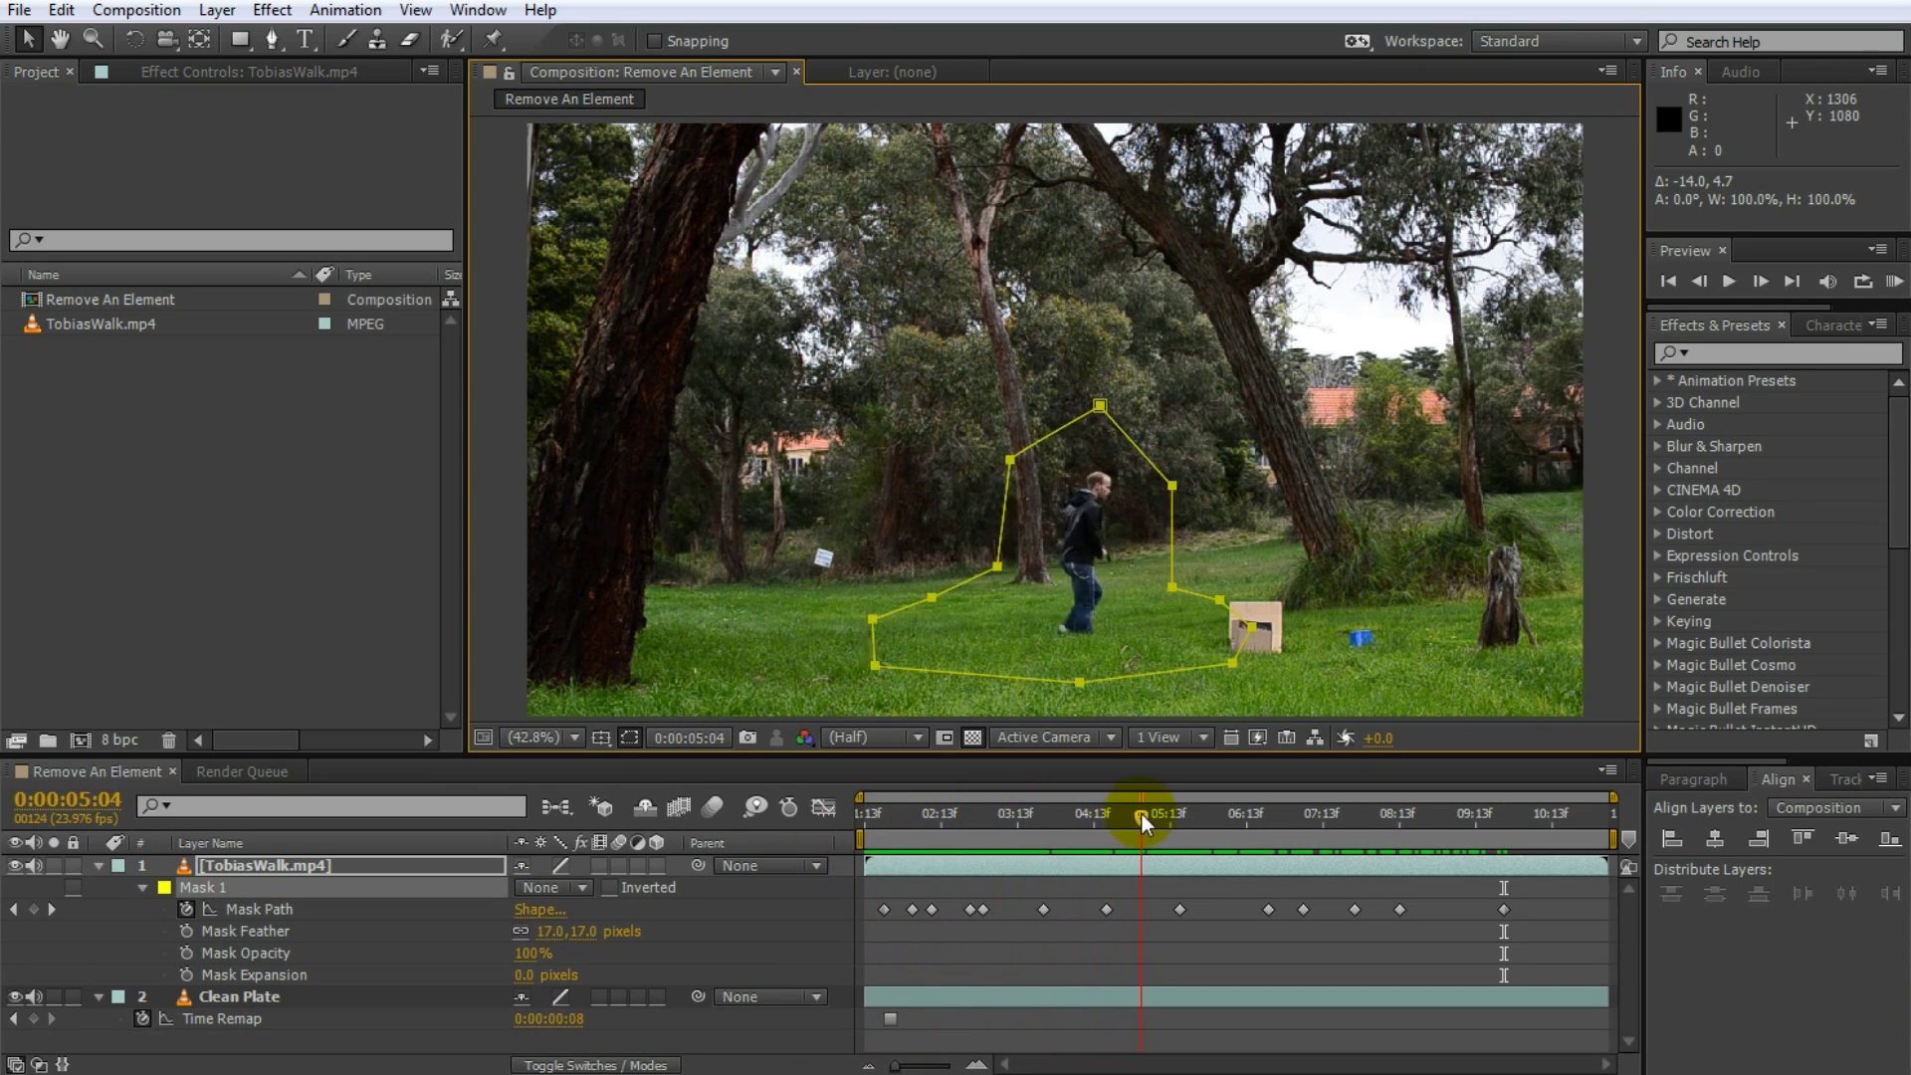
pyautogui.moveTo(1143, 814); pyautogui.dragTo(1290, 806)
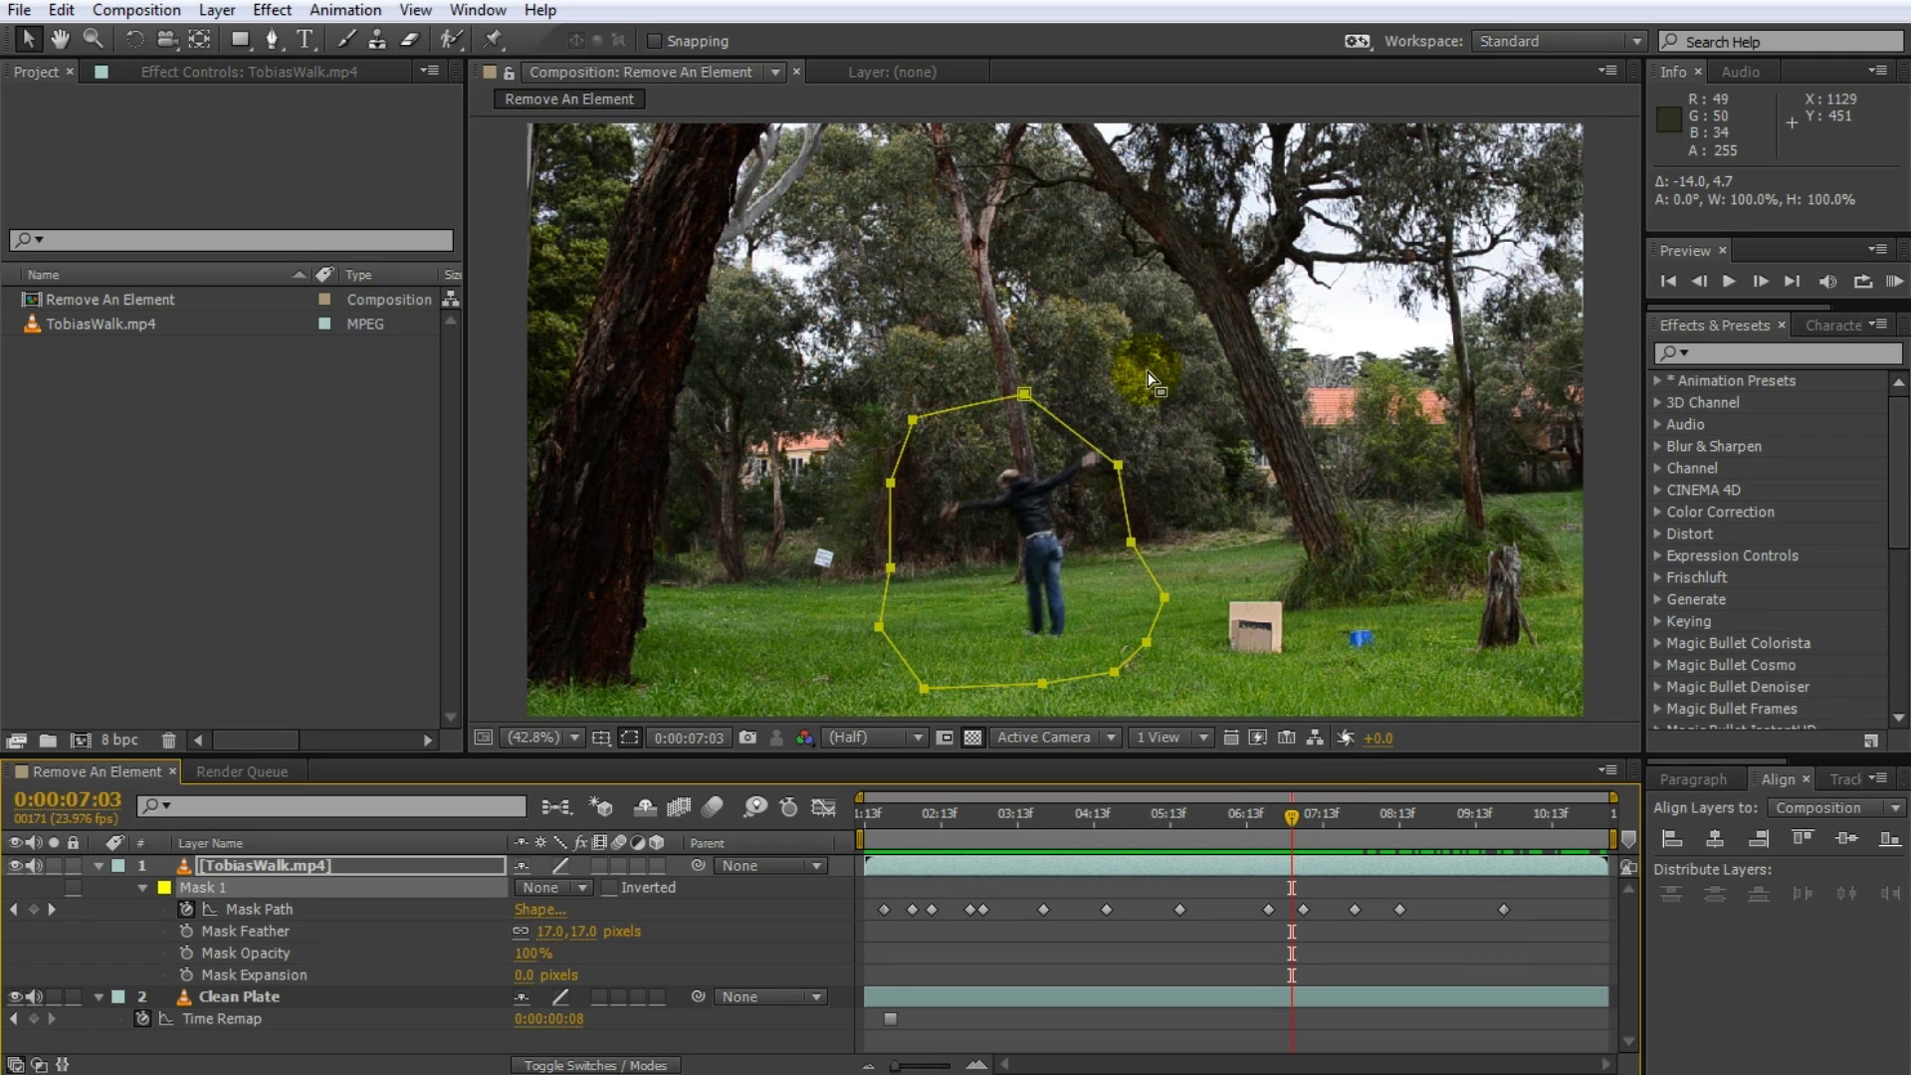
pyautogui.moveTo(1119, 464); pyautogui.dragTo(1137, 404)
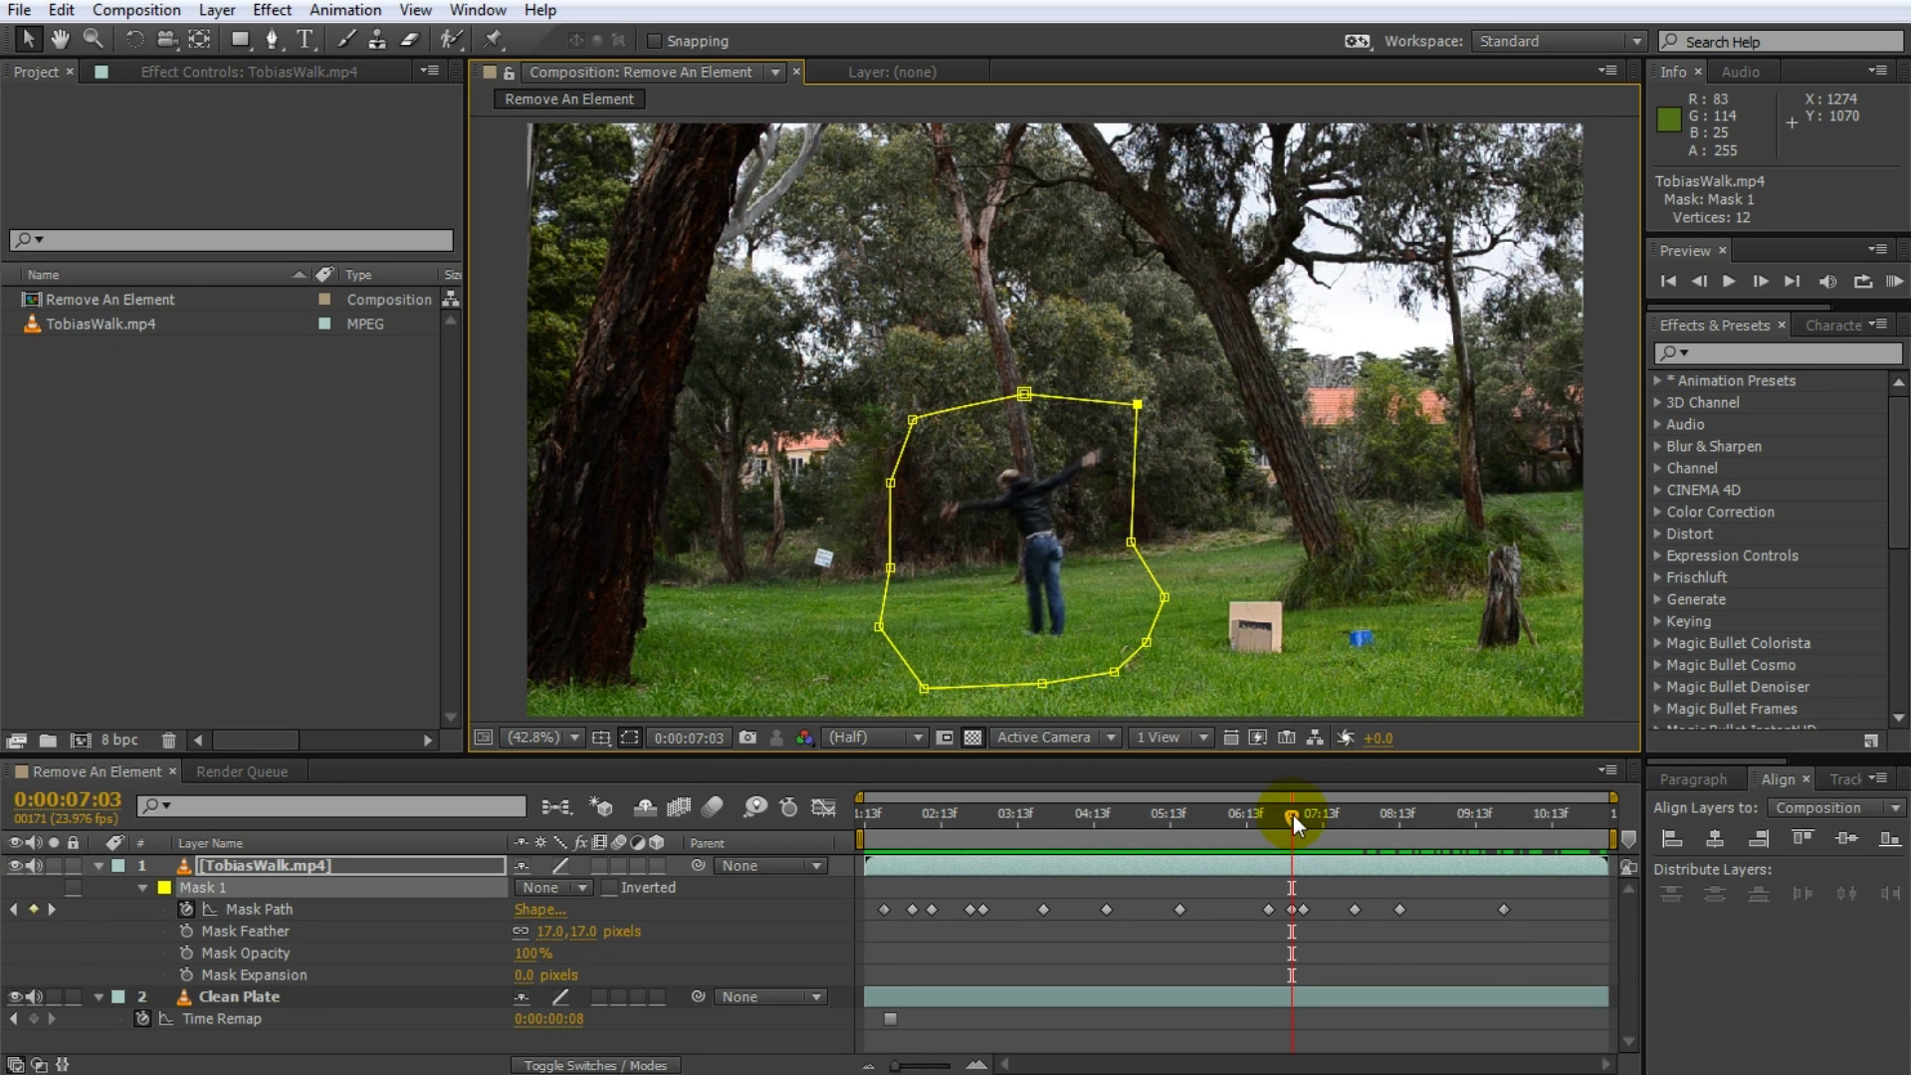
pyautogui.moveTo(1293, 816); pyautogui.dragTo(1360, 826)
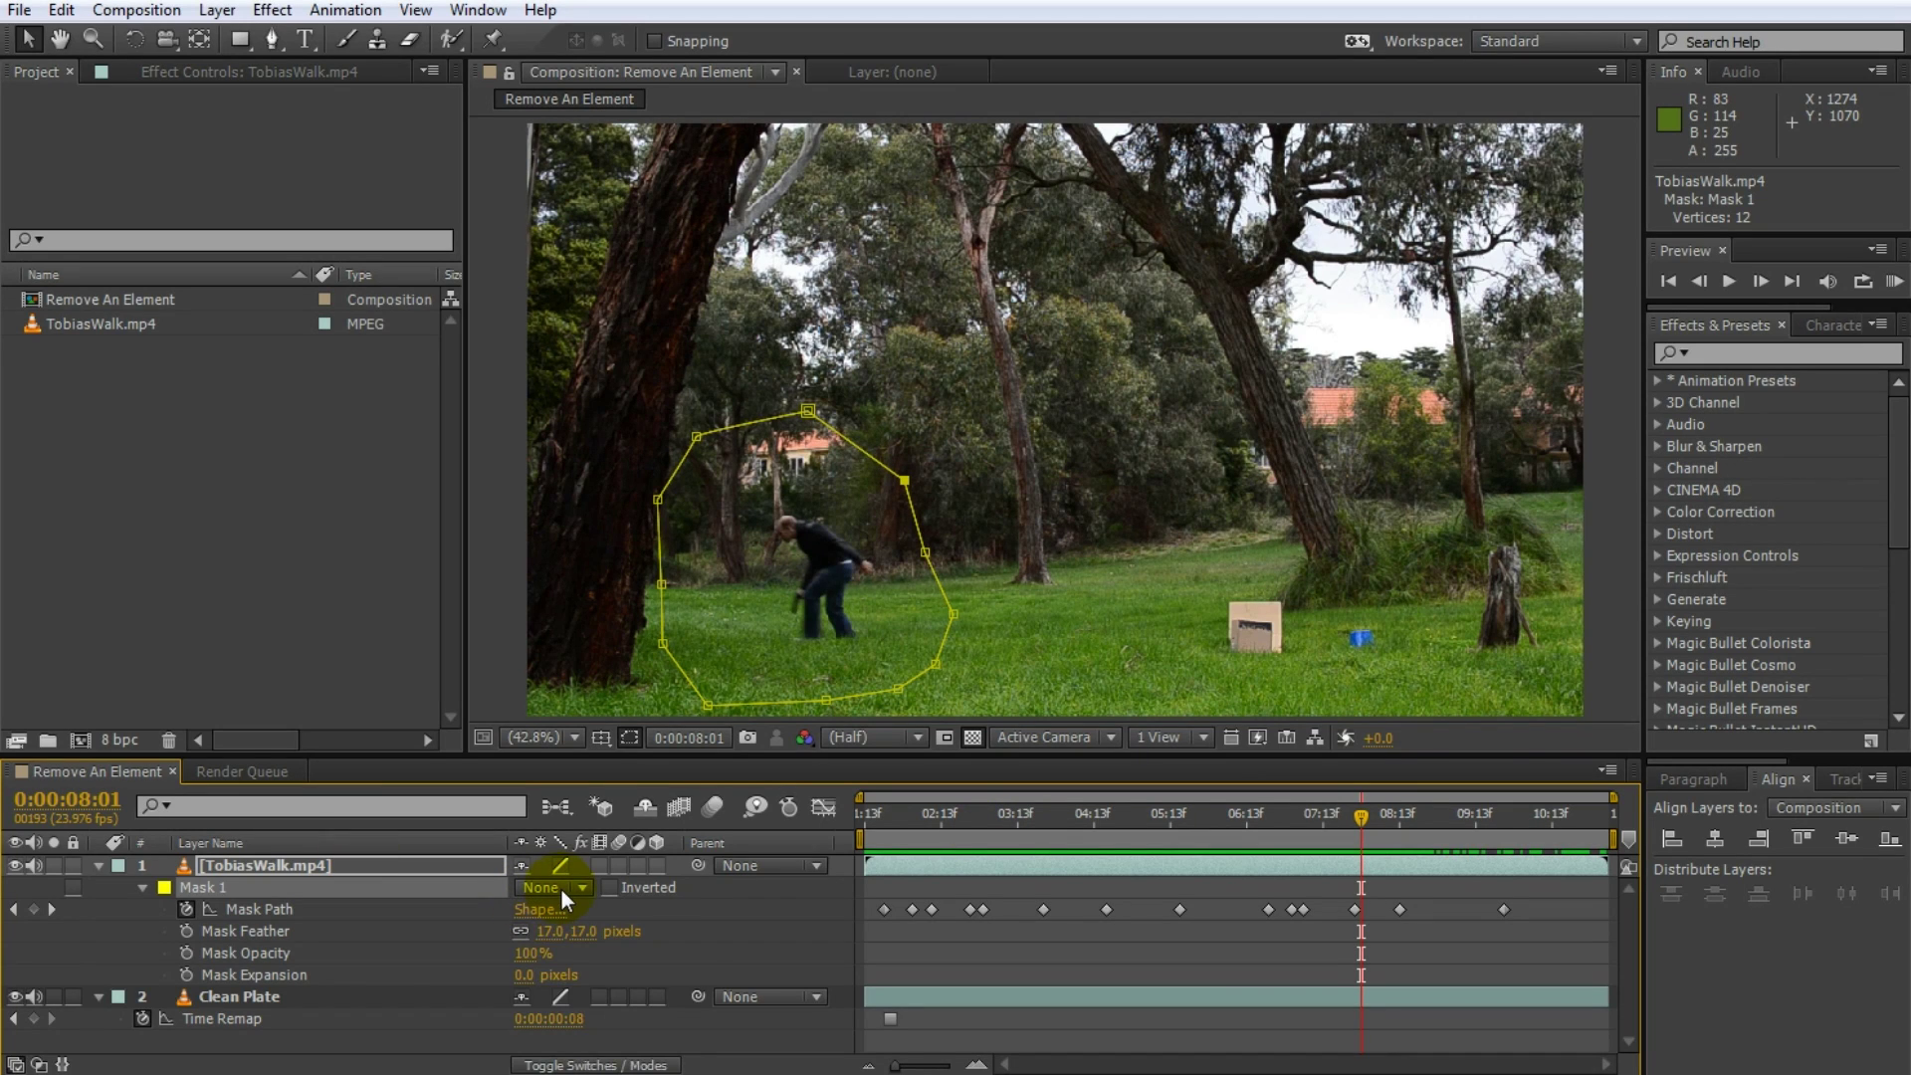
pyautogui.click(560, 887)
# Switch Mask 1 back to Subtract and scrub to about 2:23 to confirm the walker is gone
pyautogui.click(585, 971)
pyautogui.click(1035, 969)
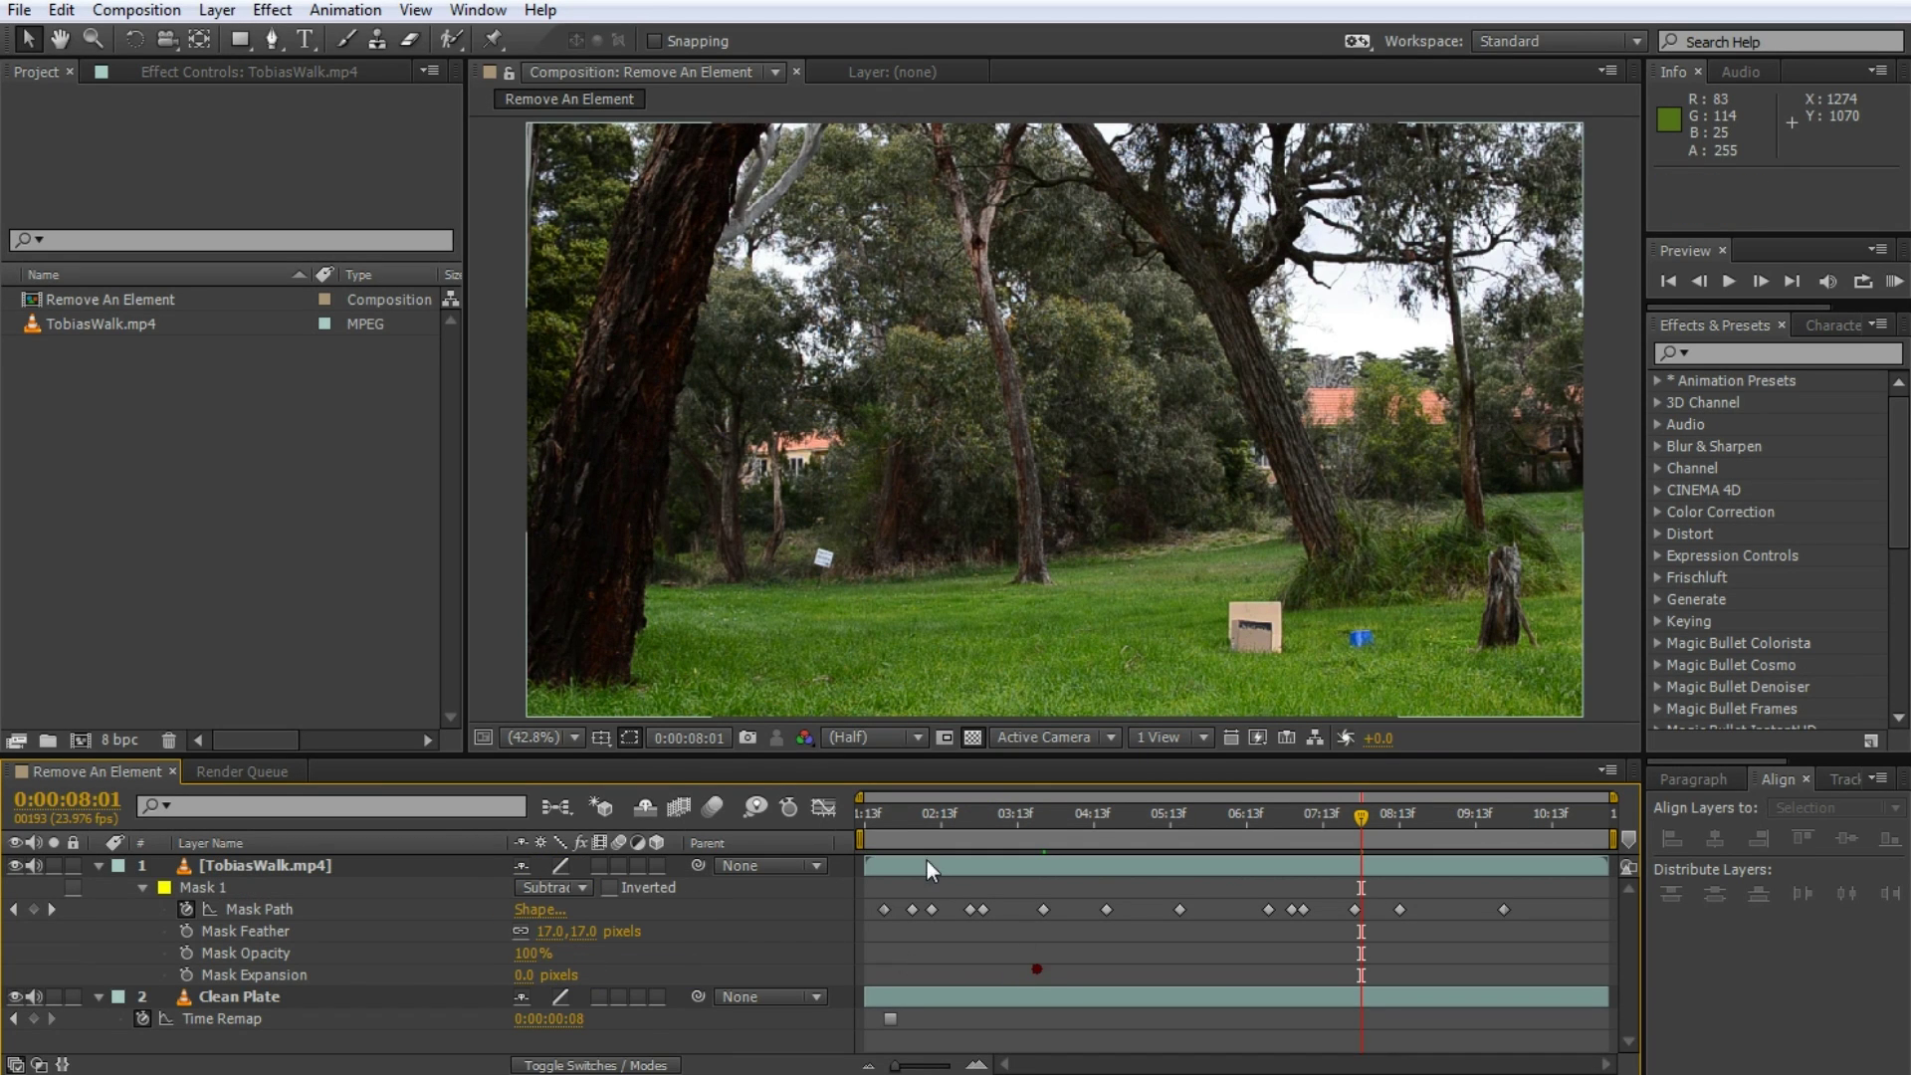
pyautogui.click(863, 827)
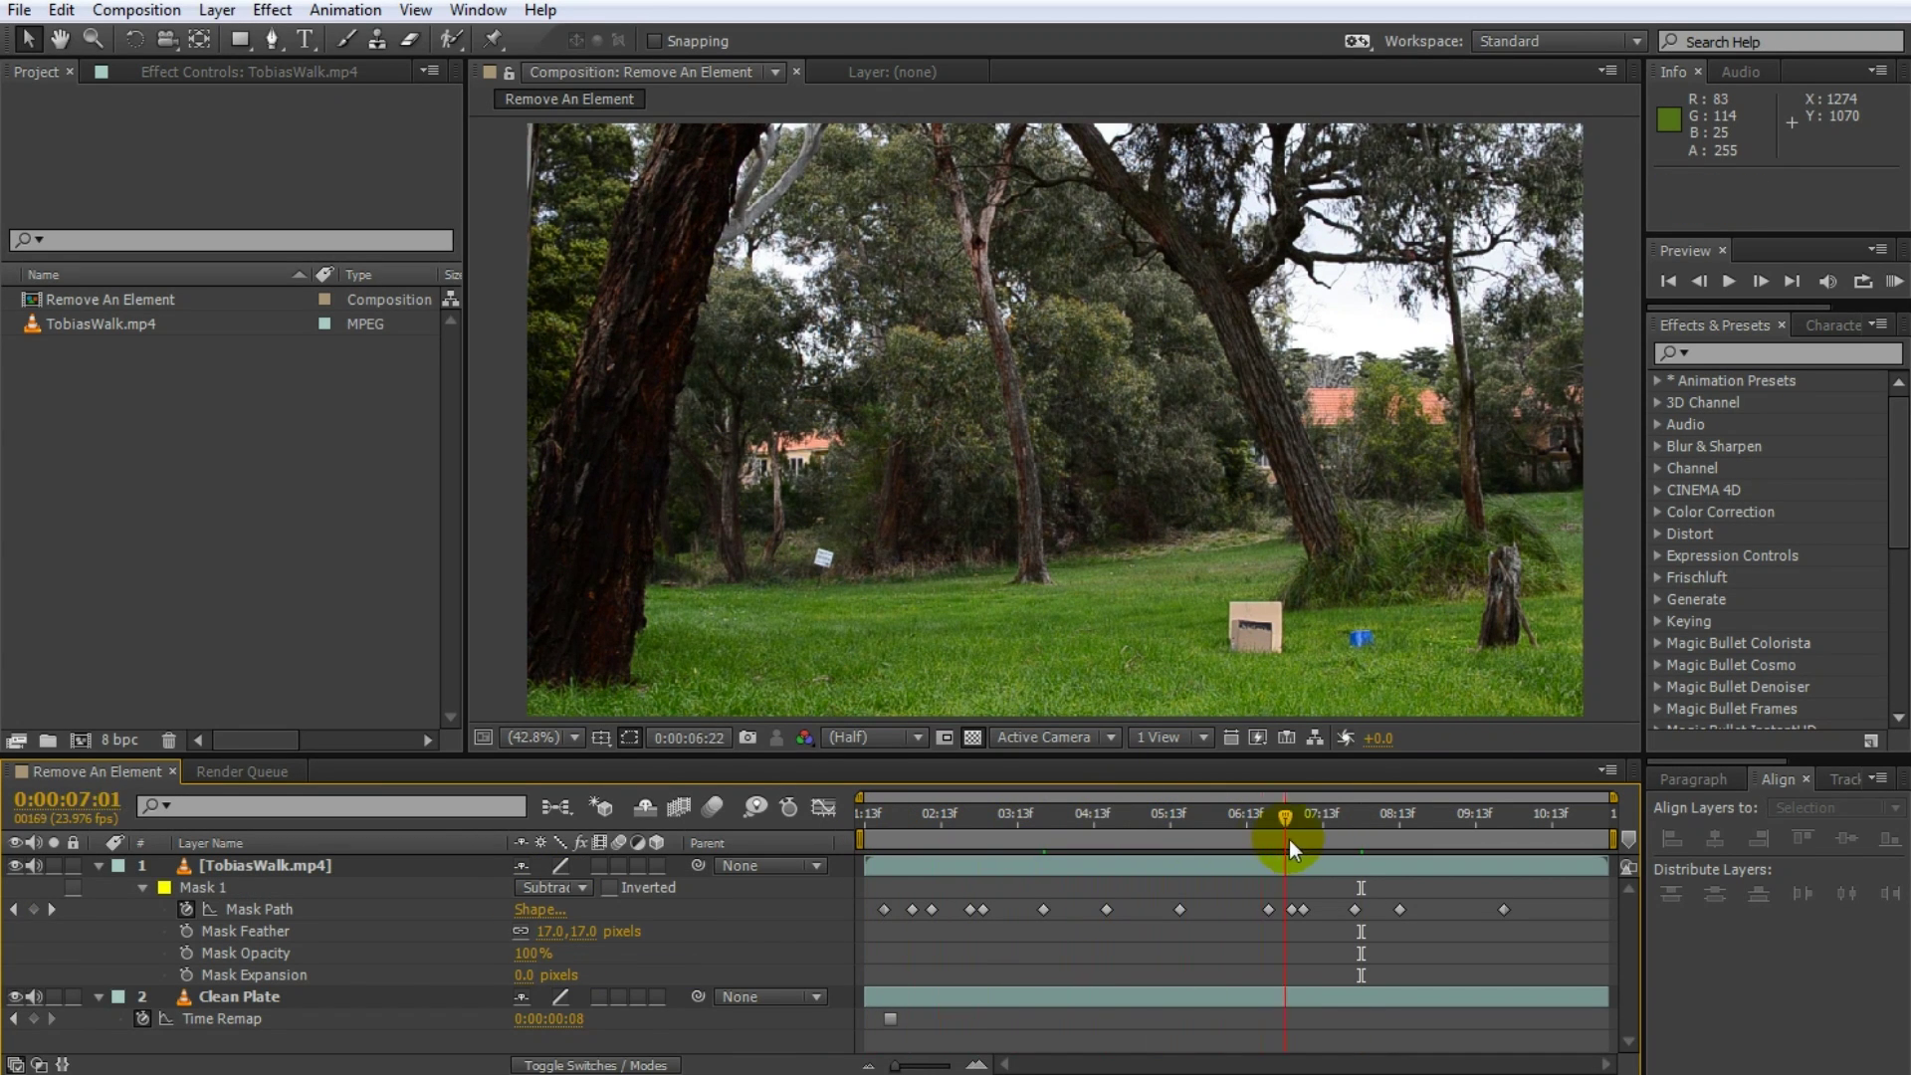
pyautogui.moveTo(1451, 846); pyautogui.dragTo(1268, 848)
pyautogui.moveTo(959, 840); pyautogui.dragTo(970, 846)
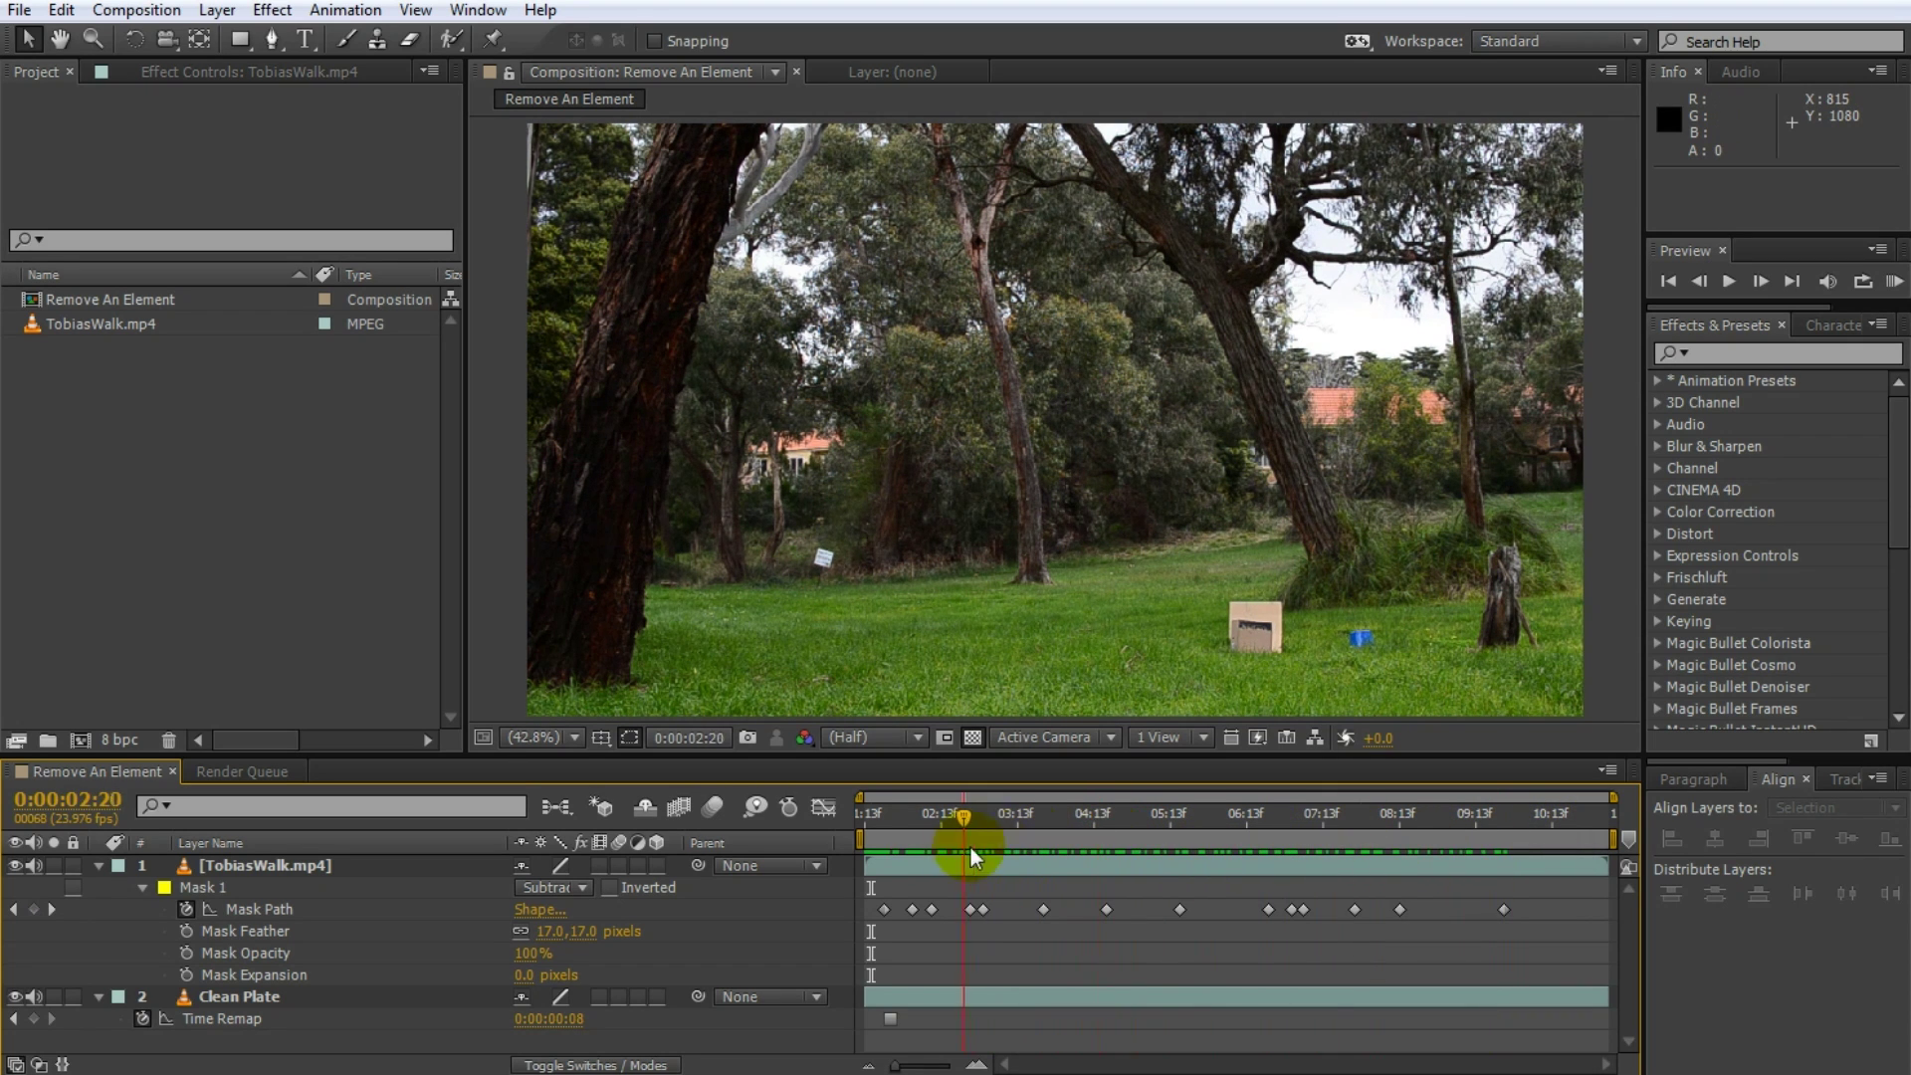
pyautogui.click(374, 994)
pyautogui.click(237, 869)
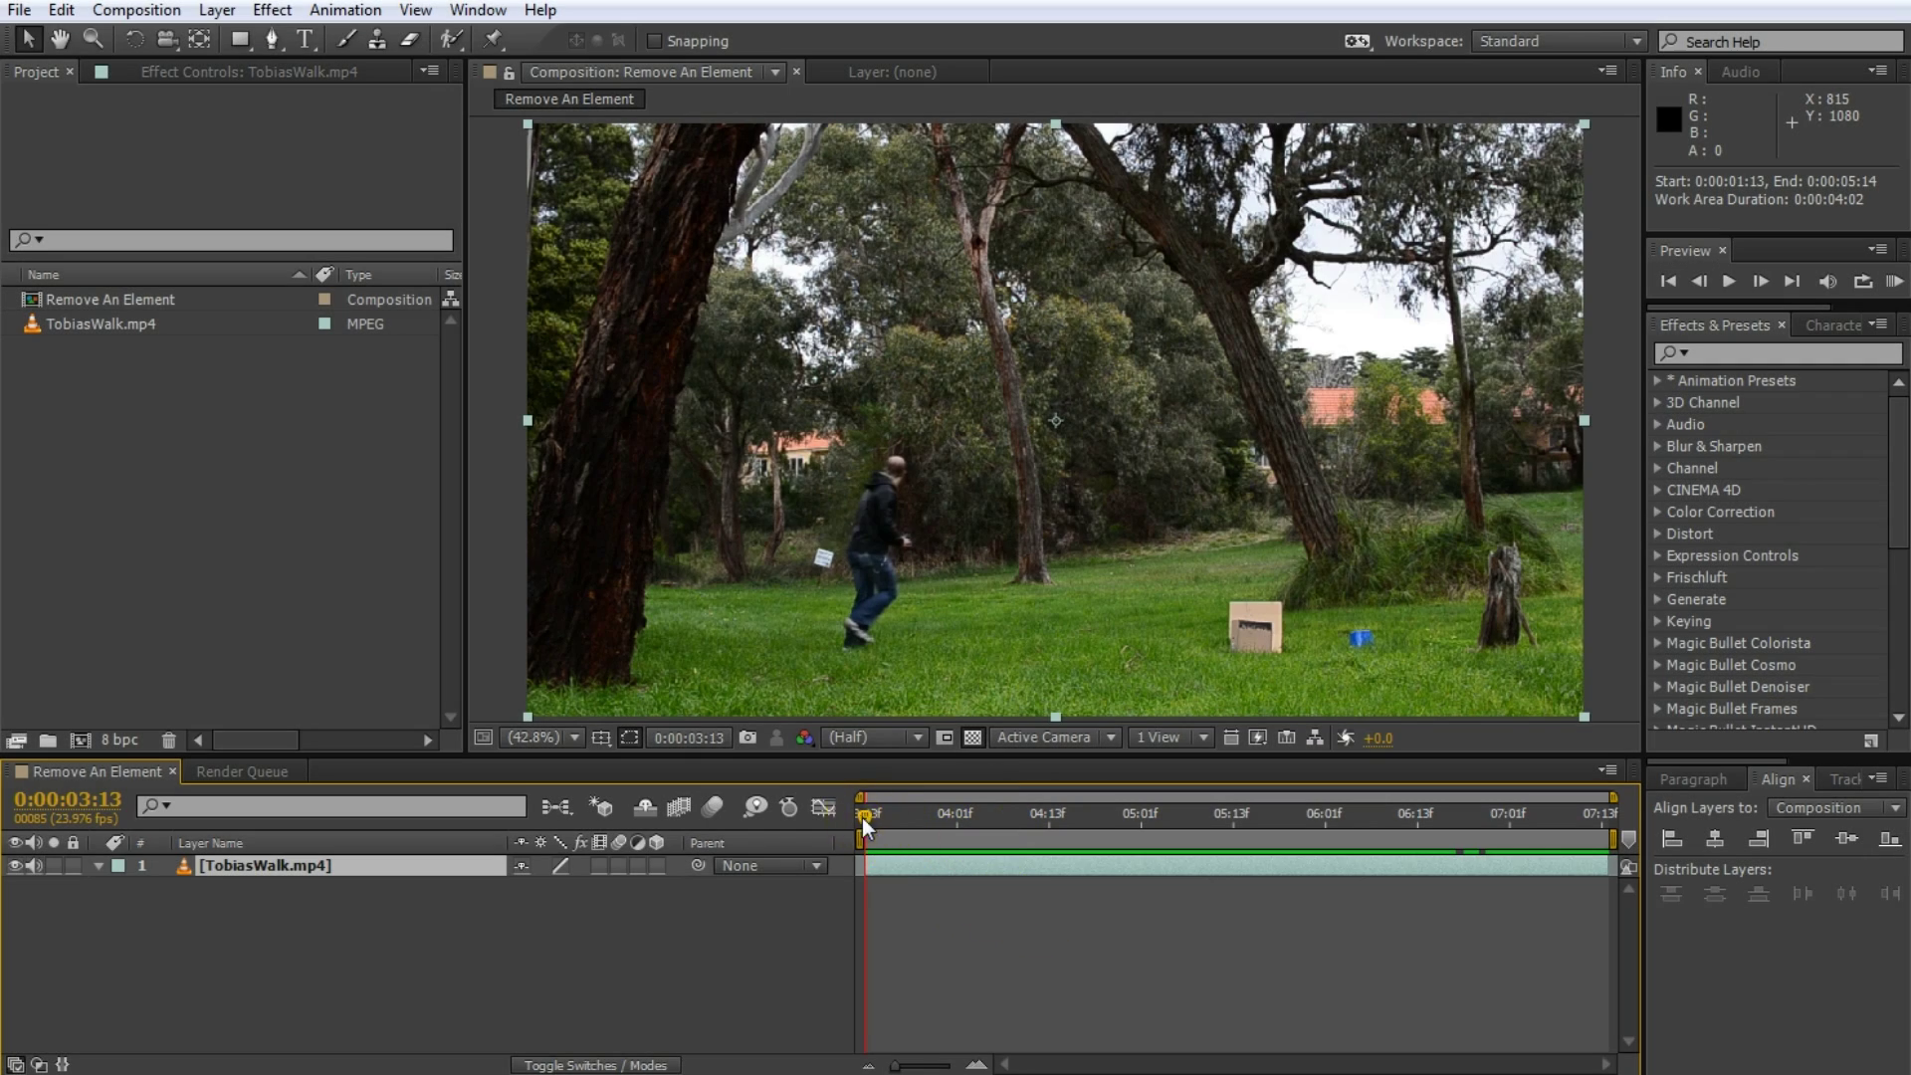
# At about 7:13, duplicate the walk layer, name the copy CleanPlate1, and hide the top layer
pyautogui.moveTo(862, 816); pyautogui.dragTo(814, 833)
pyautogui.click(236, 868)
pyautogui.hotkey('ctrl', 'd')
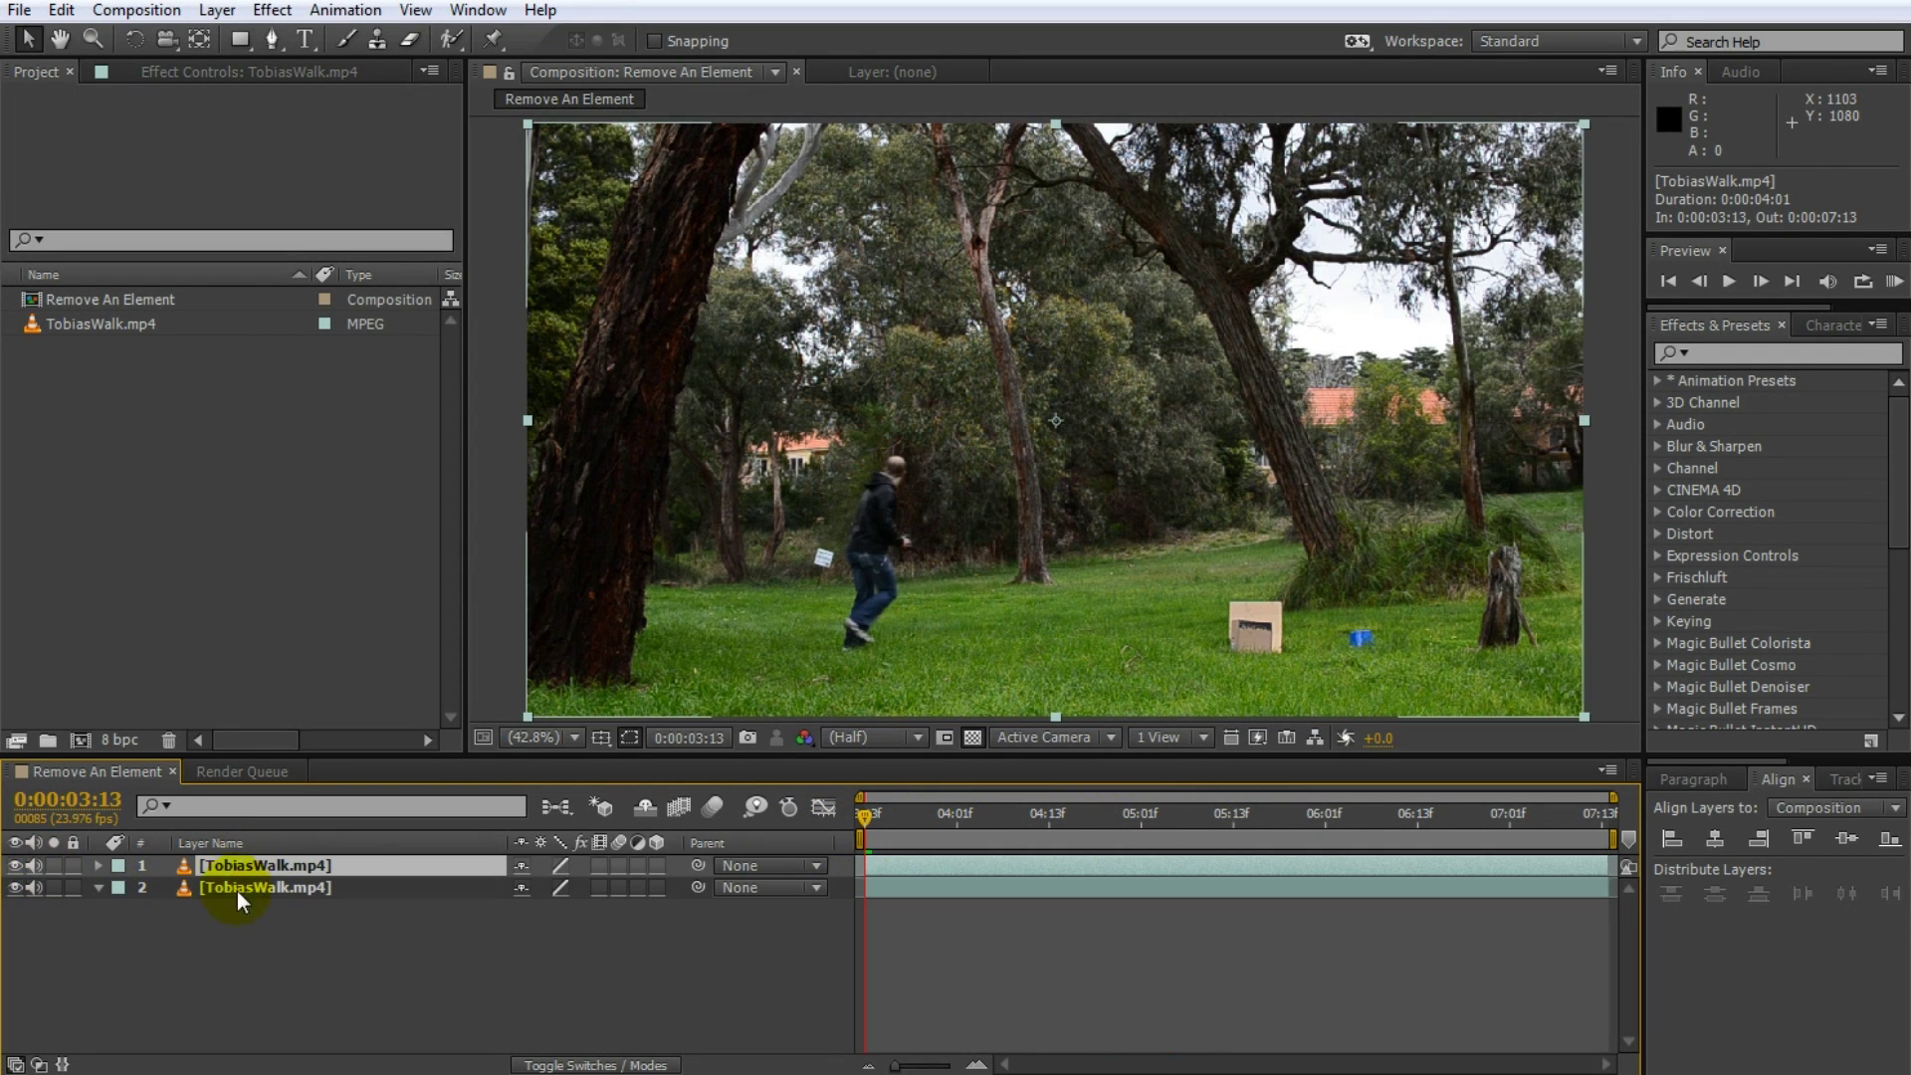
pyautogui.click(265, 889)
pyautogui.press('Return')
pyautogui.write('CleanPlate1')
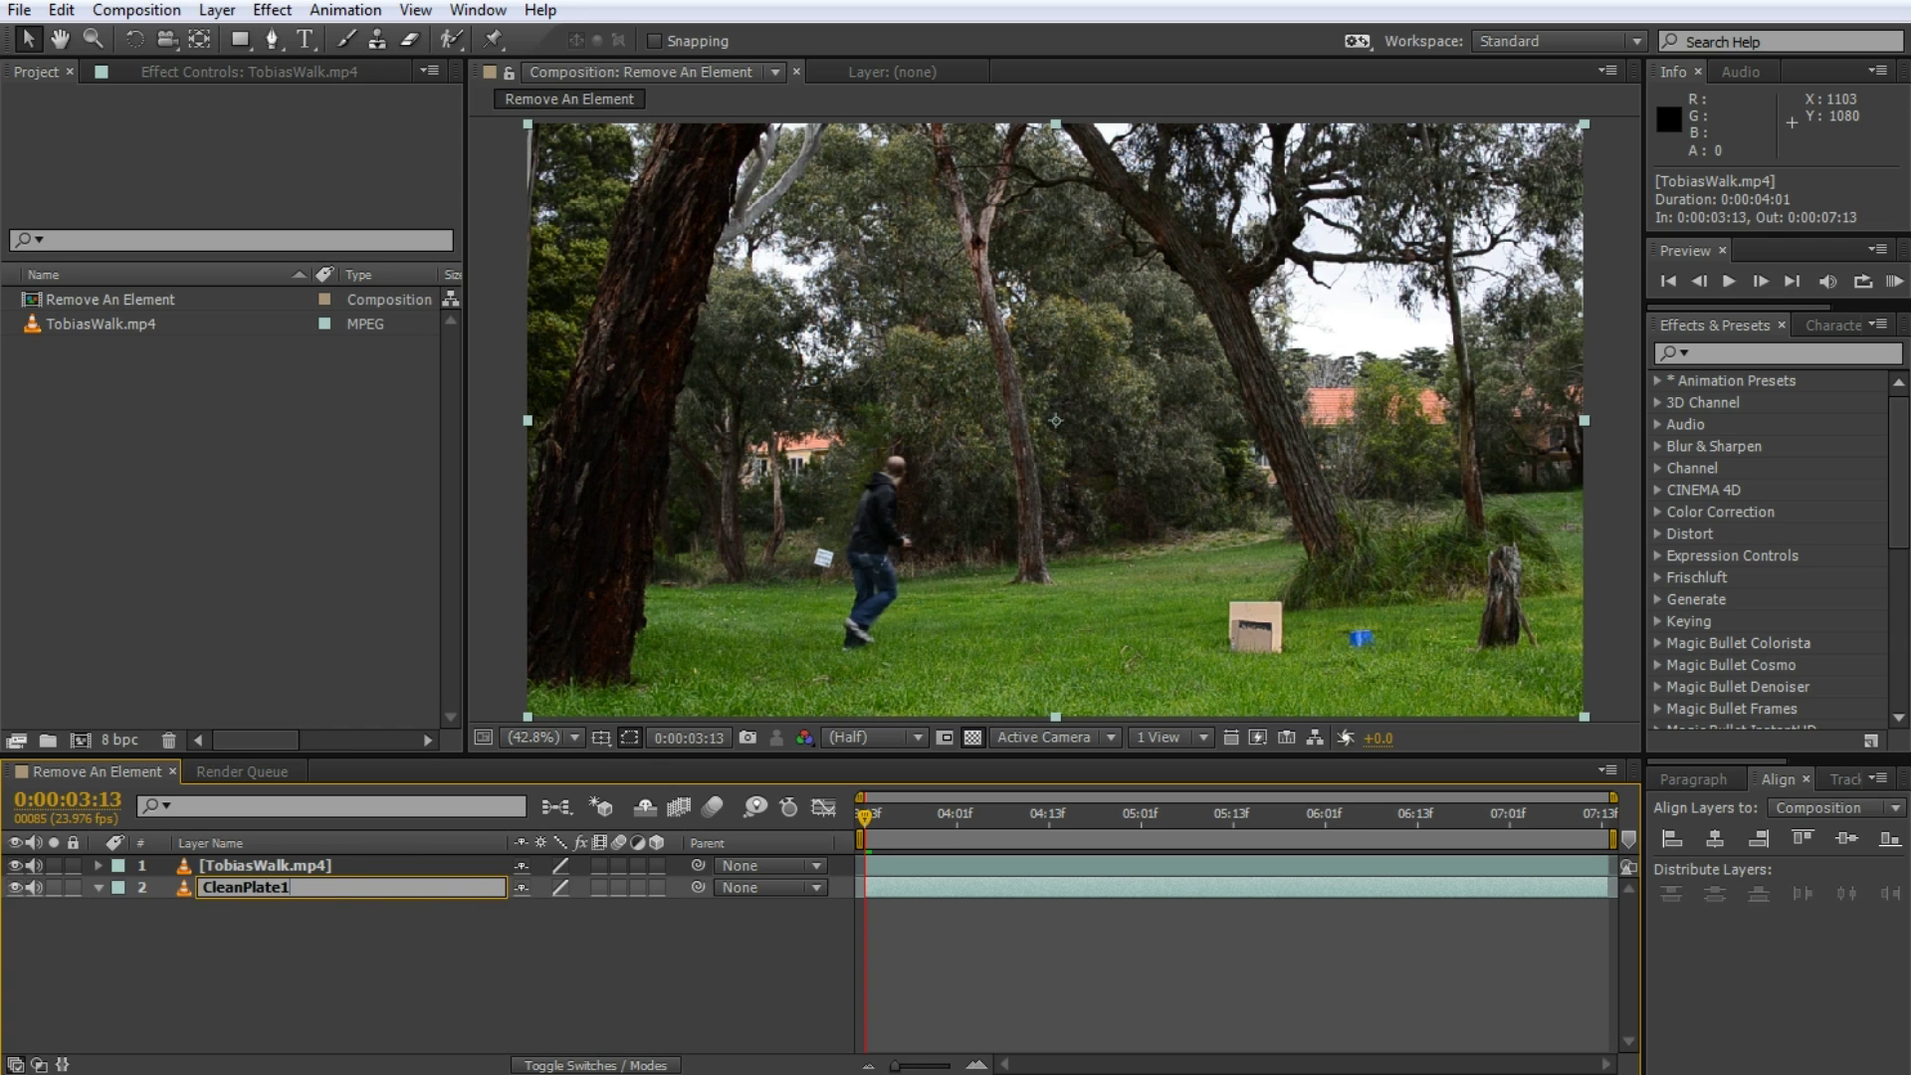
pyautogui.click(405, 884)
pyautogui.click(15, 865)
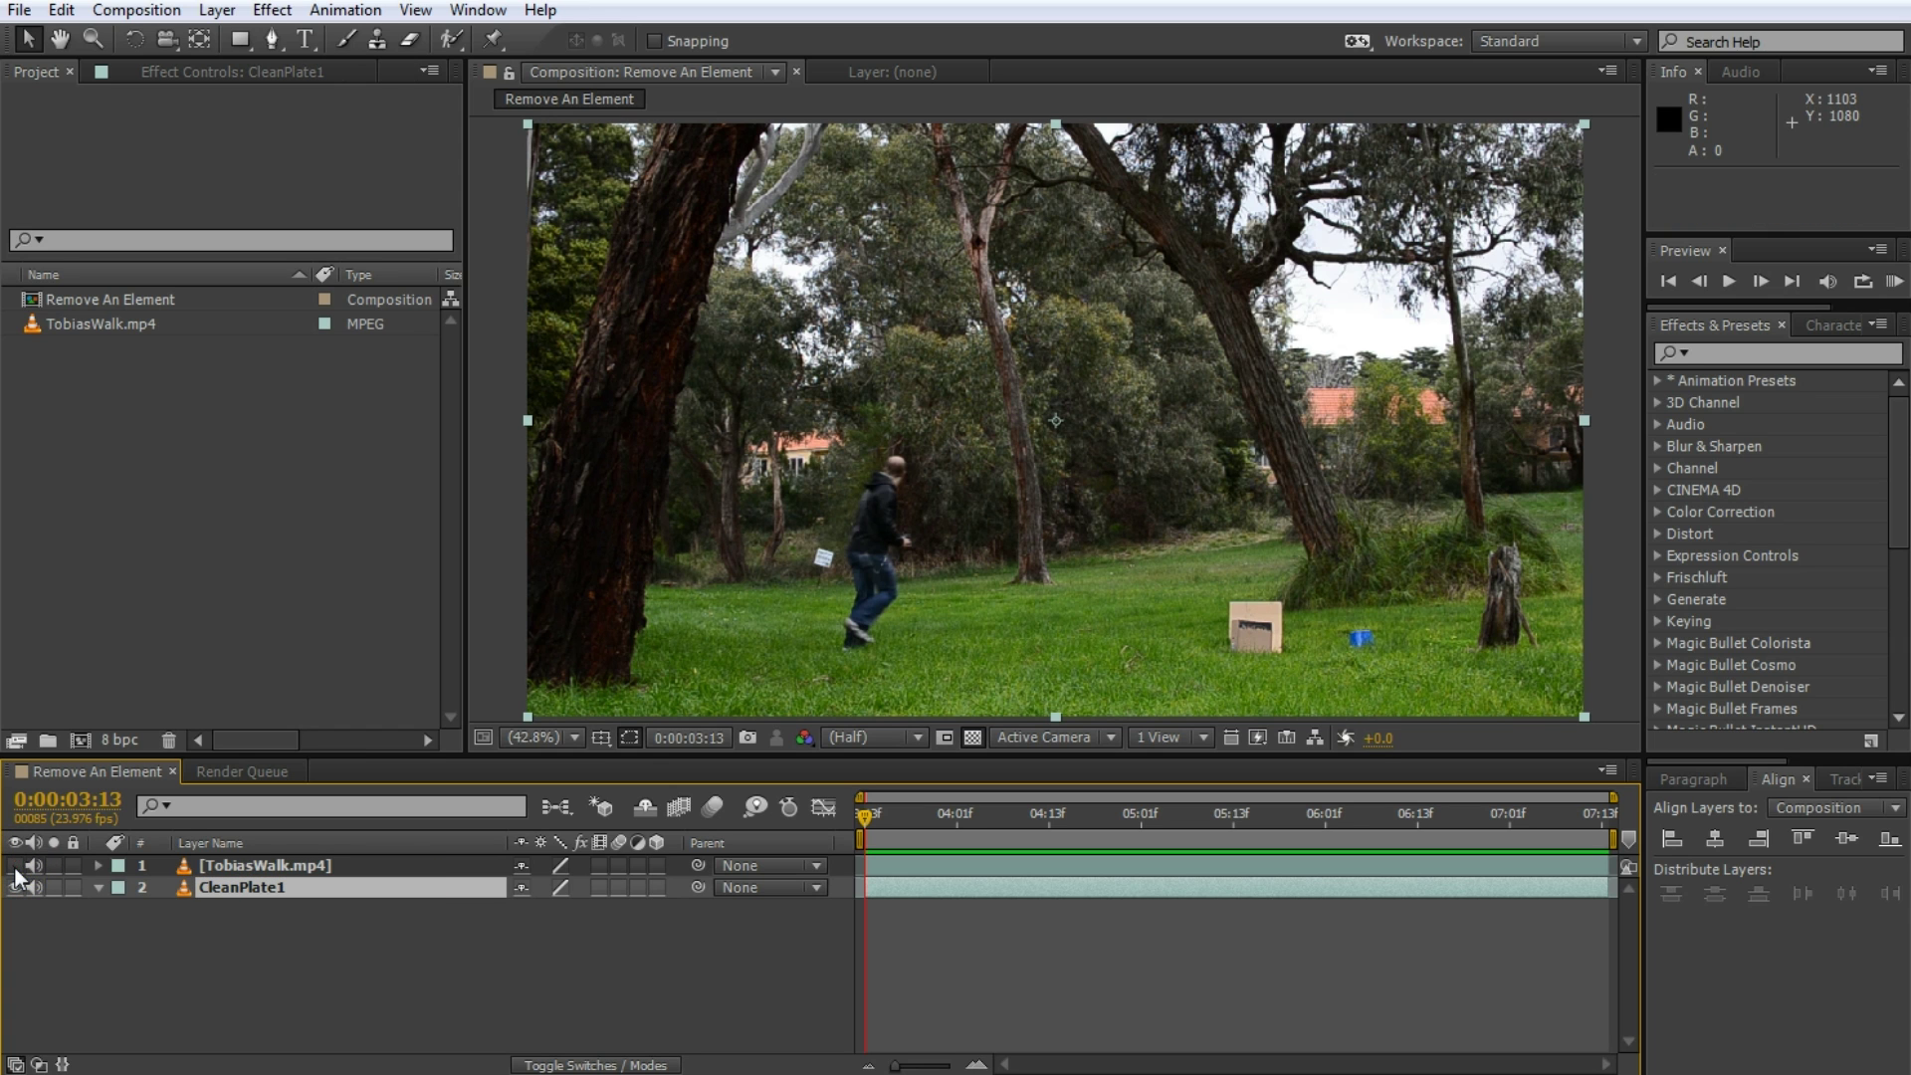
# Freeze CleanPlate1 on the current frame via Layer > Time > Freeze Frame
pyautogui.click(217, 10)
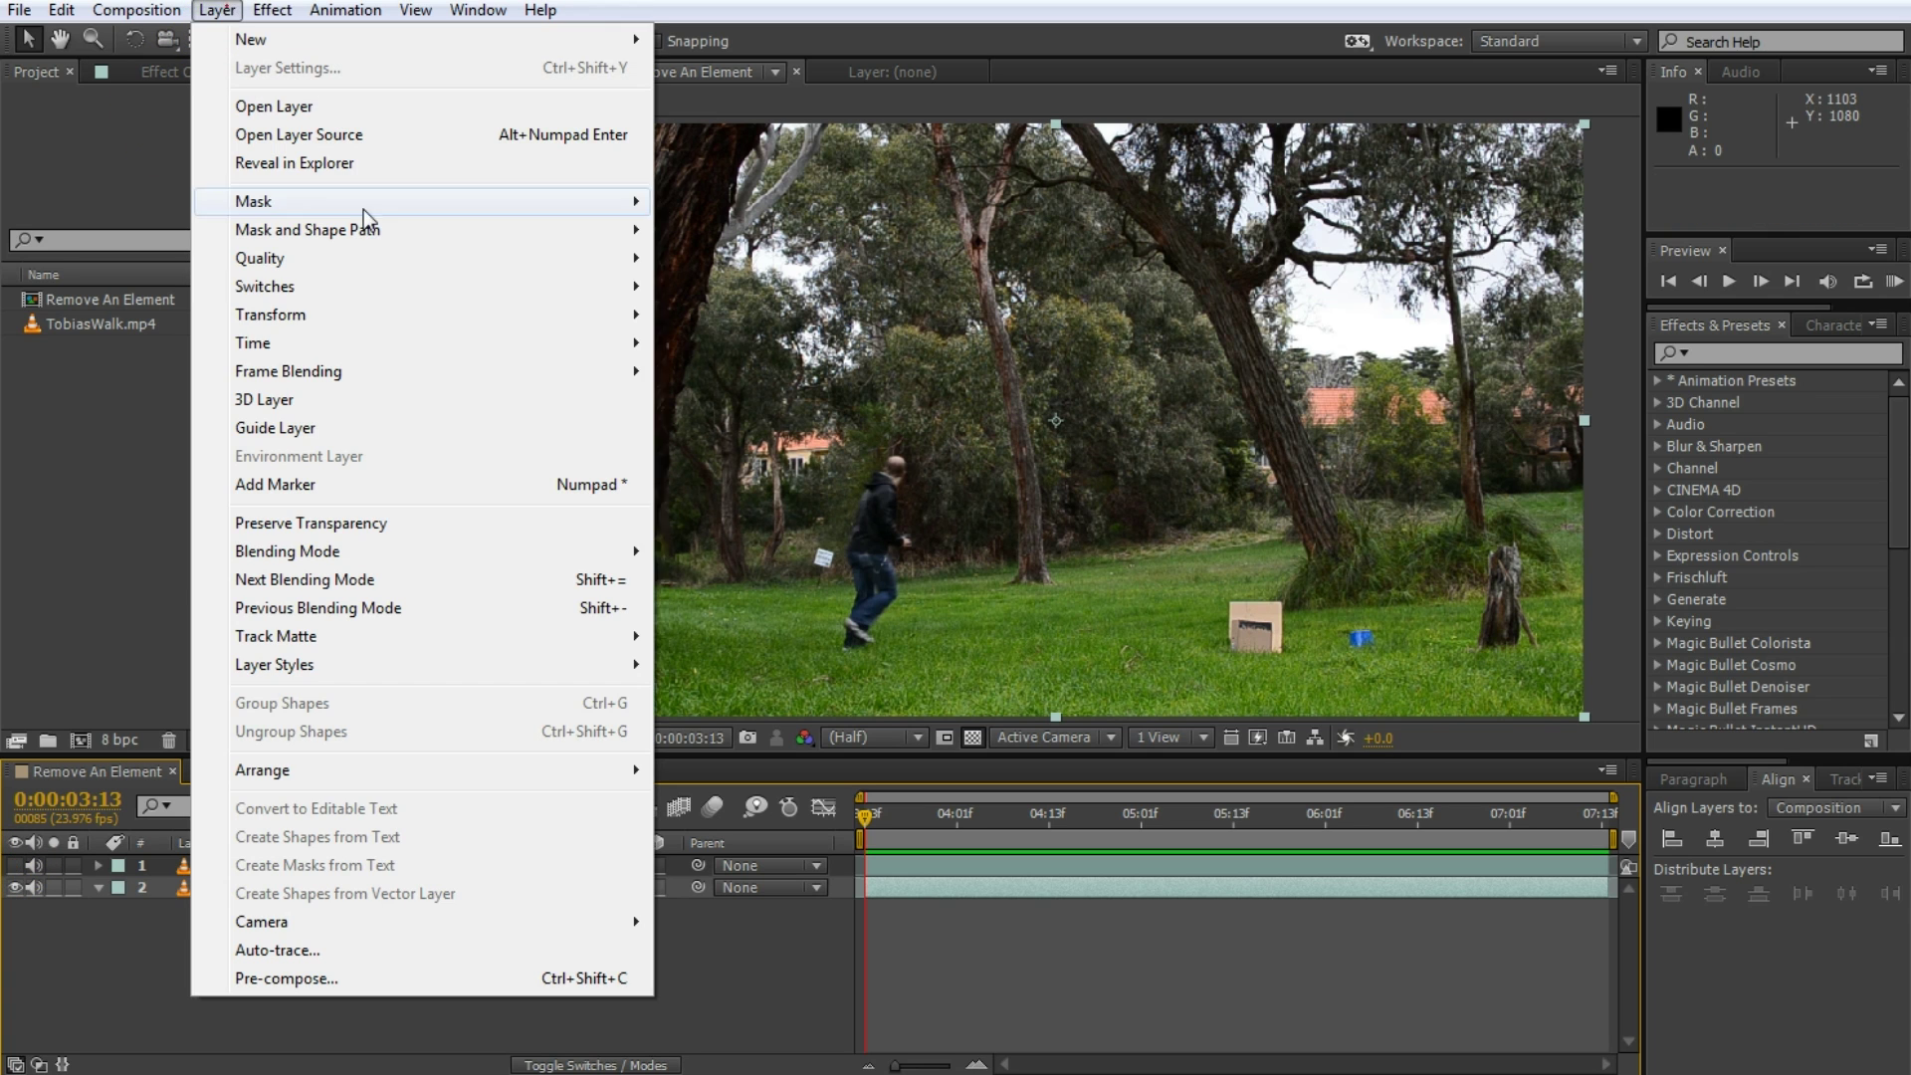
pyautogui.moveTo(304, 343)
pyautogui.click(736, 427)
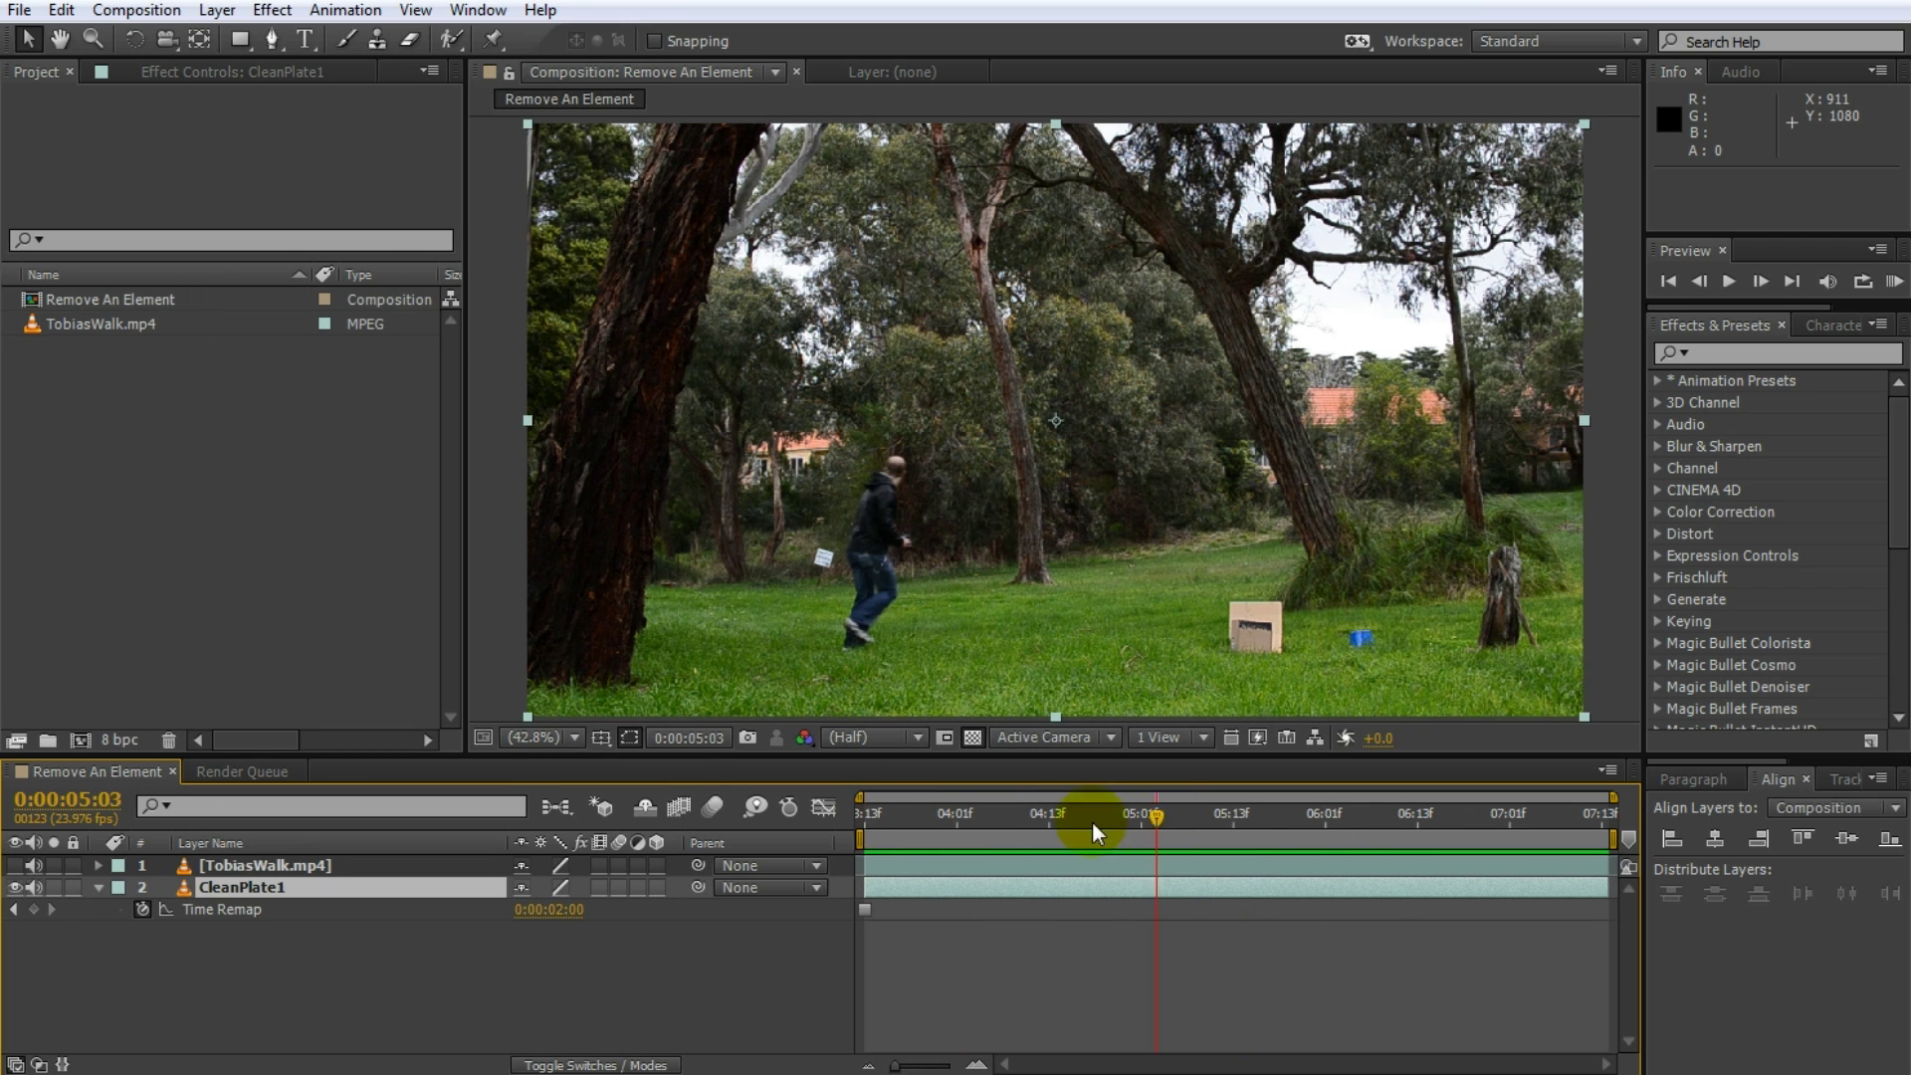
# Draw a rectangle mask keeping only CleanPlate1's right portion
pyautogui.press('q')
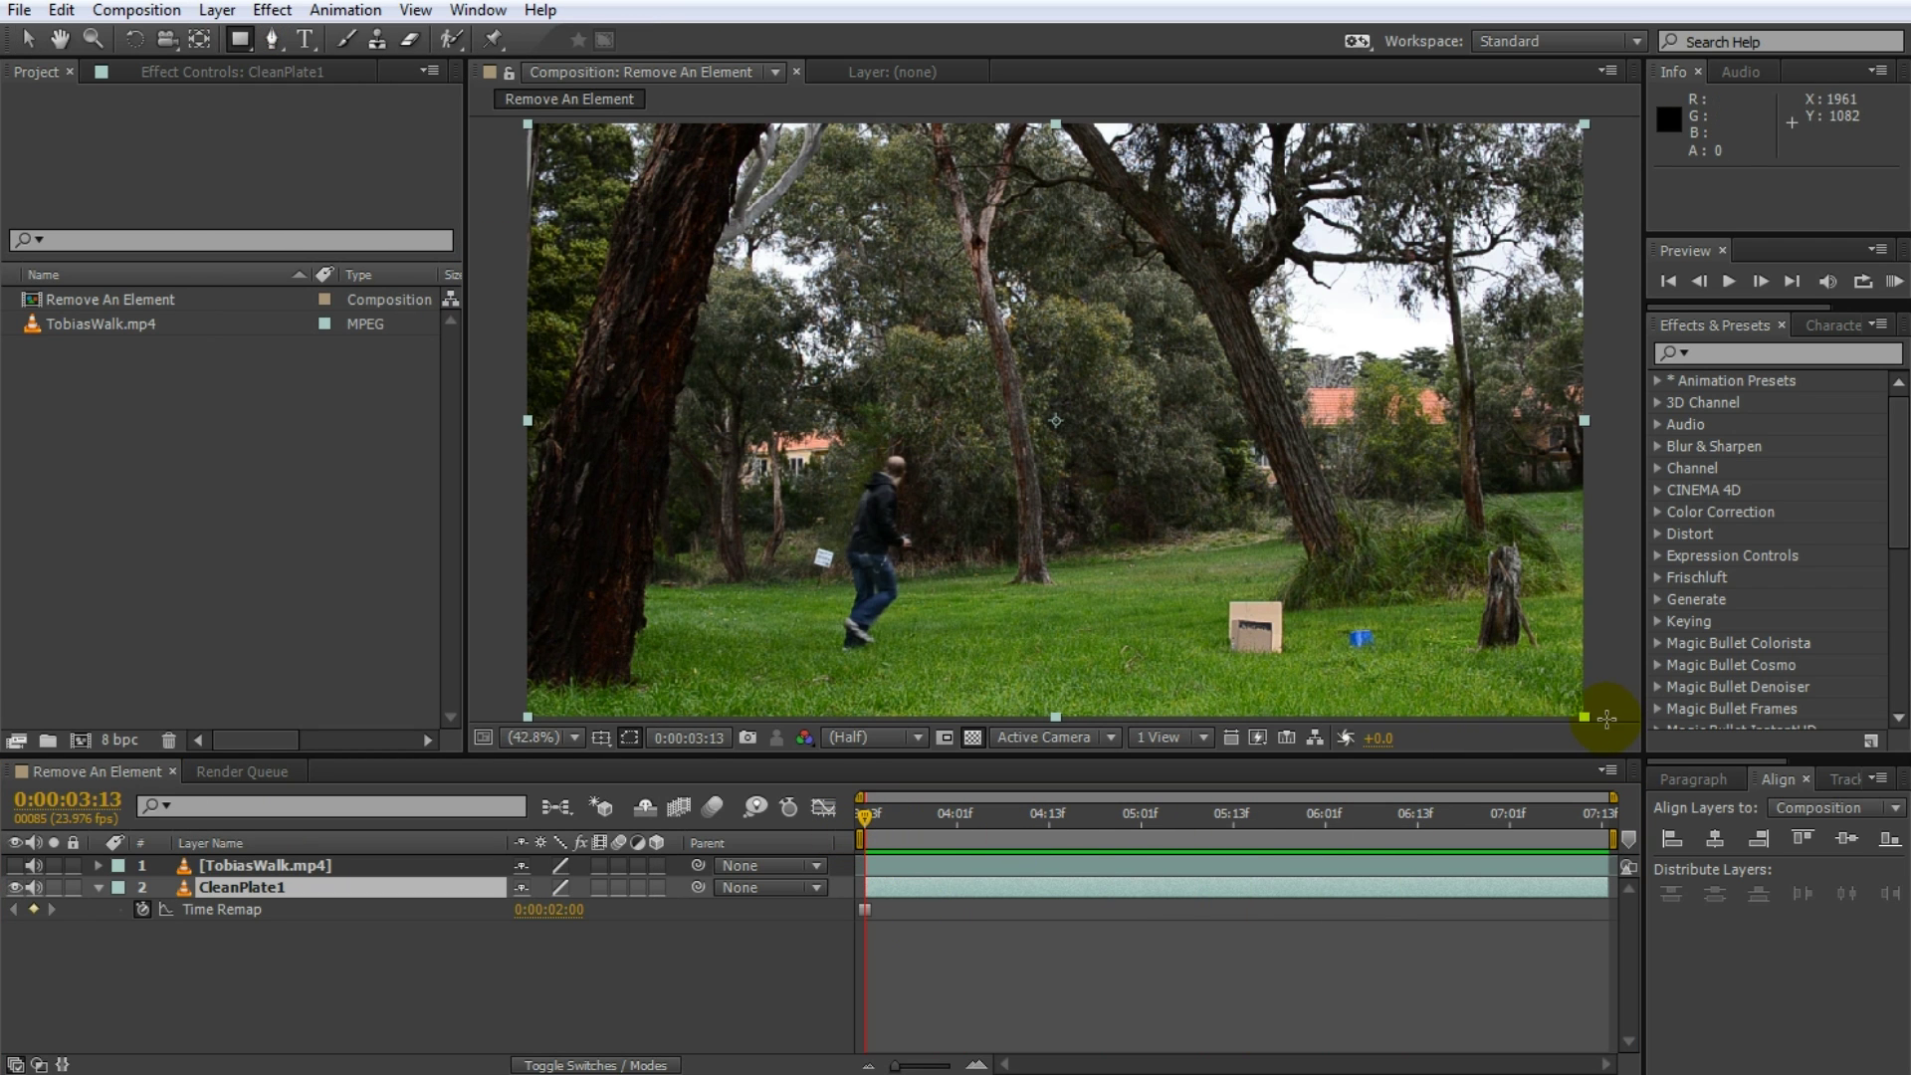
pyautogui.moveTo(1606, 718)
pyautogui.mouseDown()
pyautogui.moveTo(1450, 716)
pyautogui.moveTo(1058, 481)
pyautogui.moveTo(785, 176)
pyautogui.moveTo(774, 90)
pyautogui.moveTo(967, 90)
pyautogui.mouseUp()
pyautogui.click(319, 1005)
pyautogui.click(285, 888)
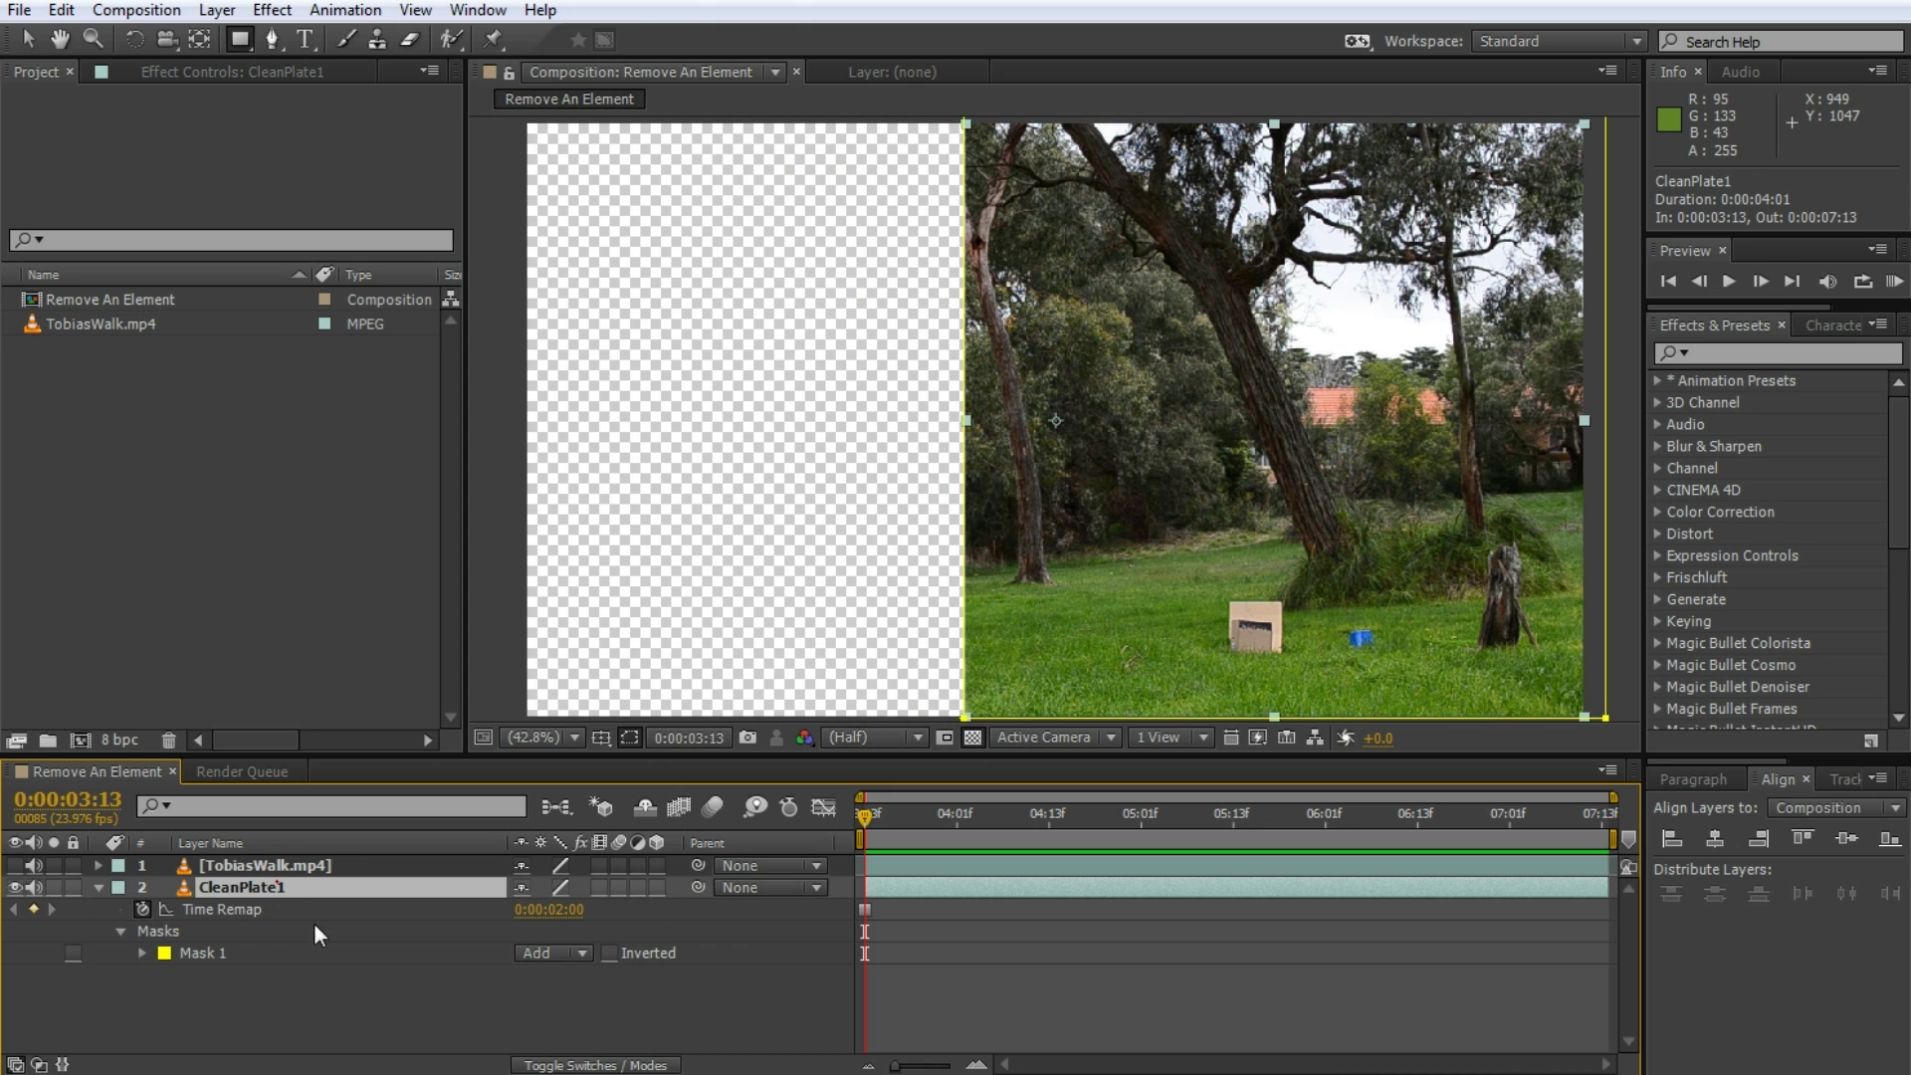
# Duplicate TobiasWalk.mp4 and name the visible copy 'Clean Plate 2'
pyautogui.click(315, 868)
pyautogui.hotkey('ctrl', 'd')
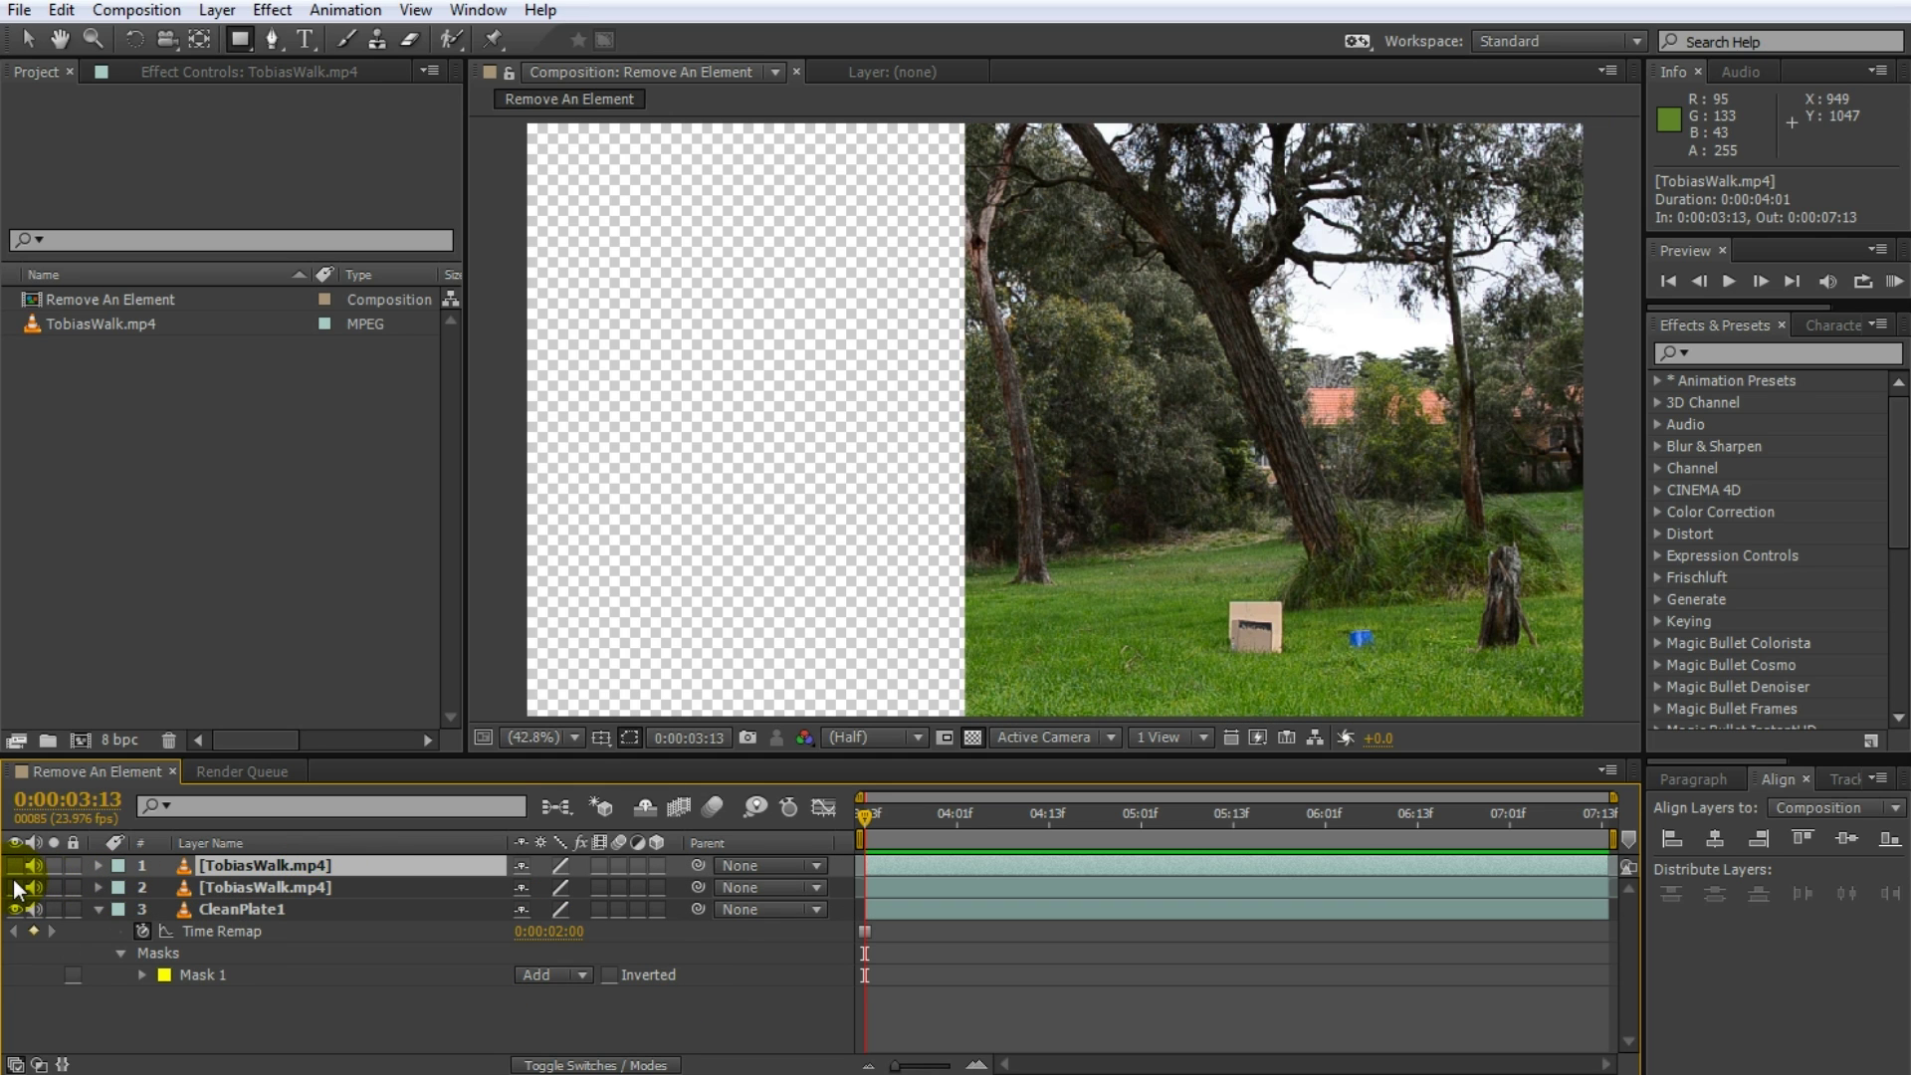
pyautogui.click(15, 887)
pyautogui.press('Return')
pyautogui.write('Clean Plate 2')
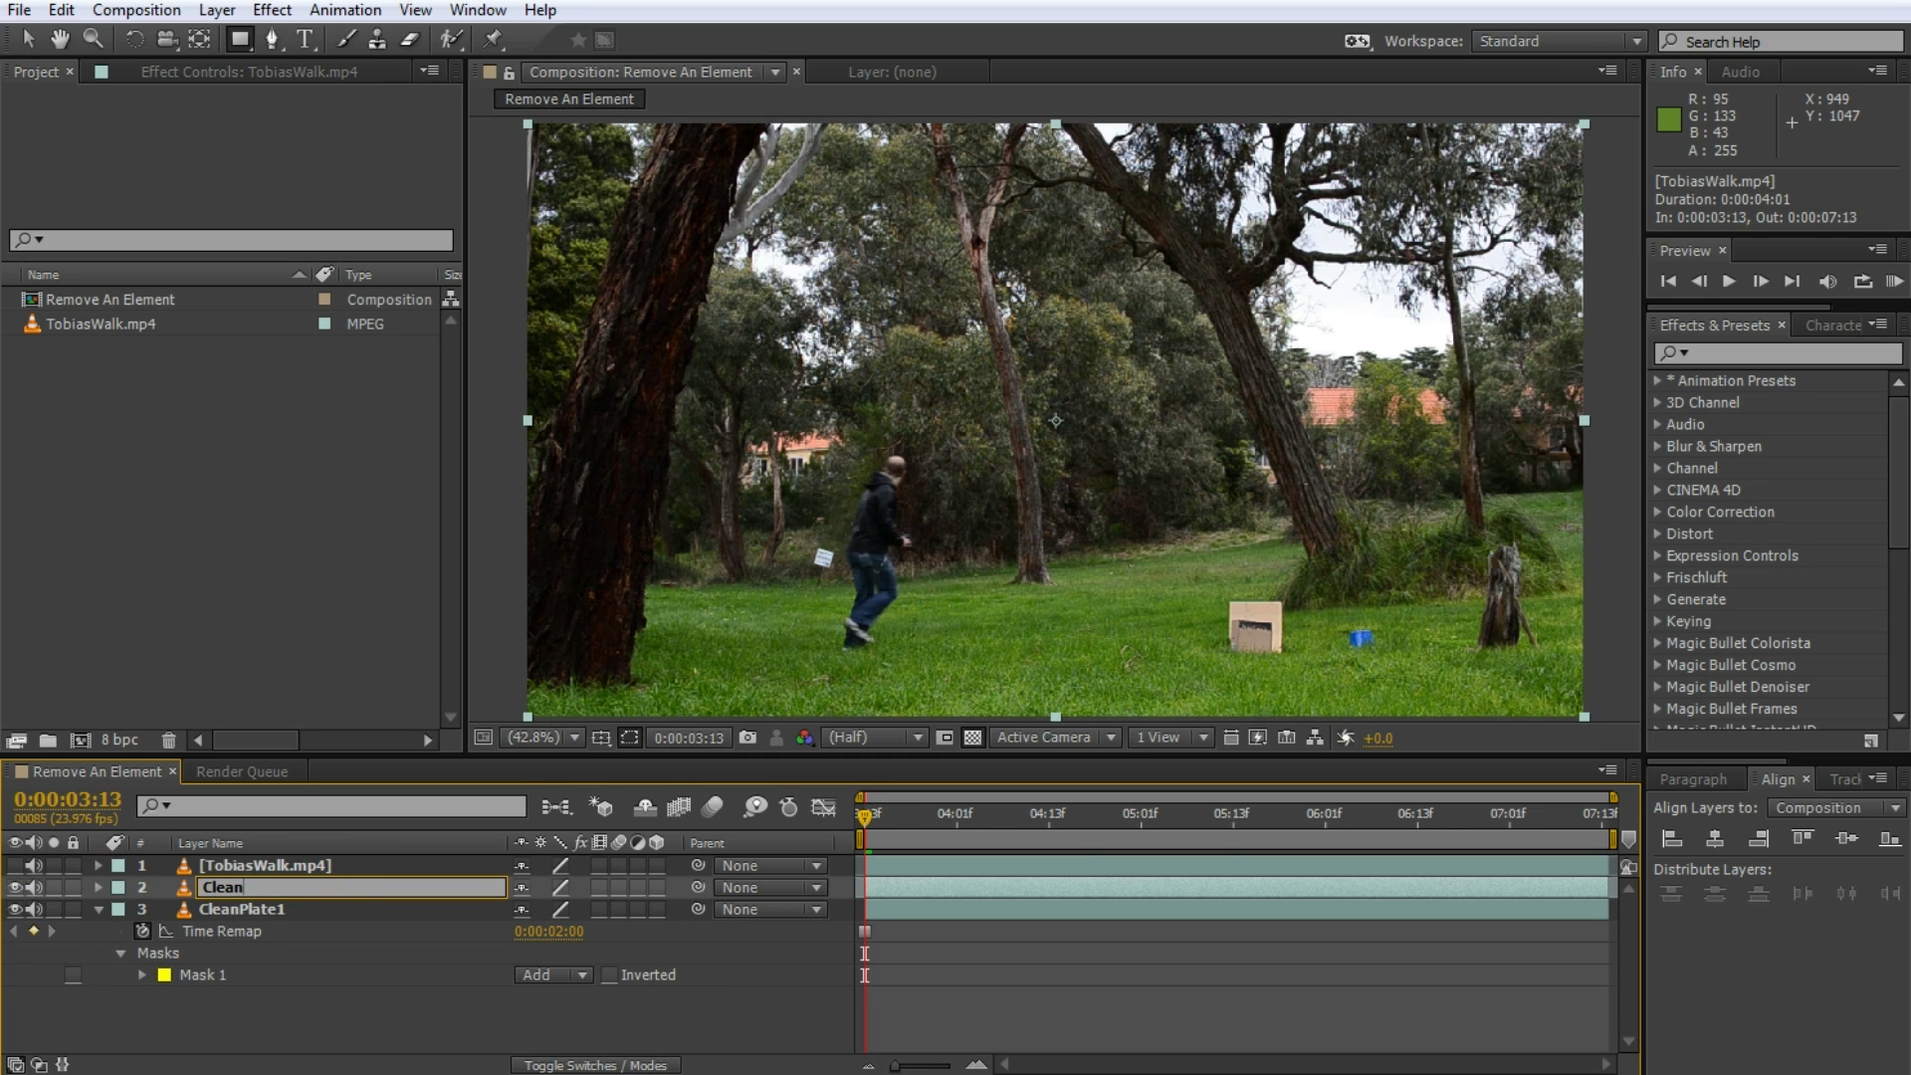
pyautogui.press('Return')
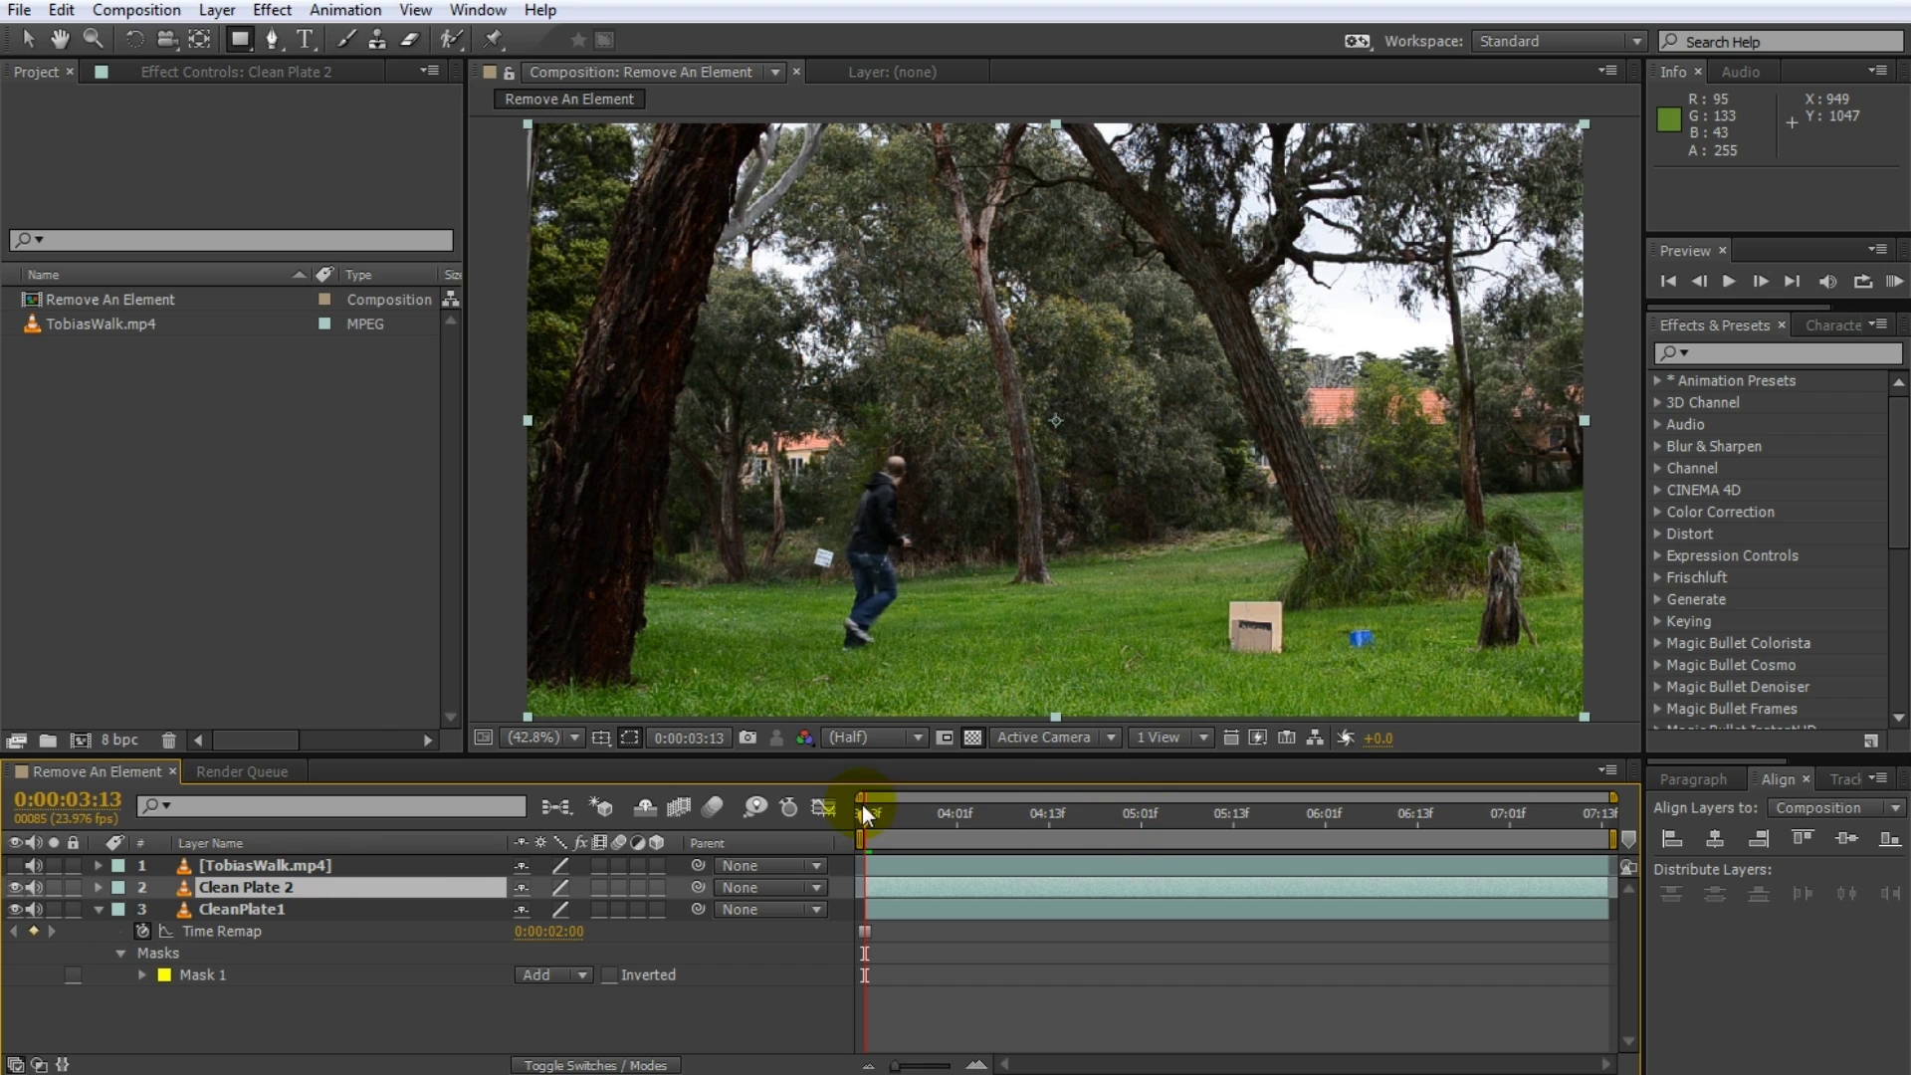
# Freeze Clean Plate 2 on a later frame (0:00:04:12) with the walker on the right
pyautogui.moveTo(861, 804); pyautogui.dragTo(1325, 836)
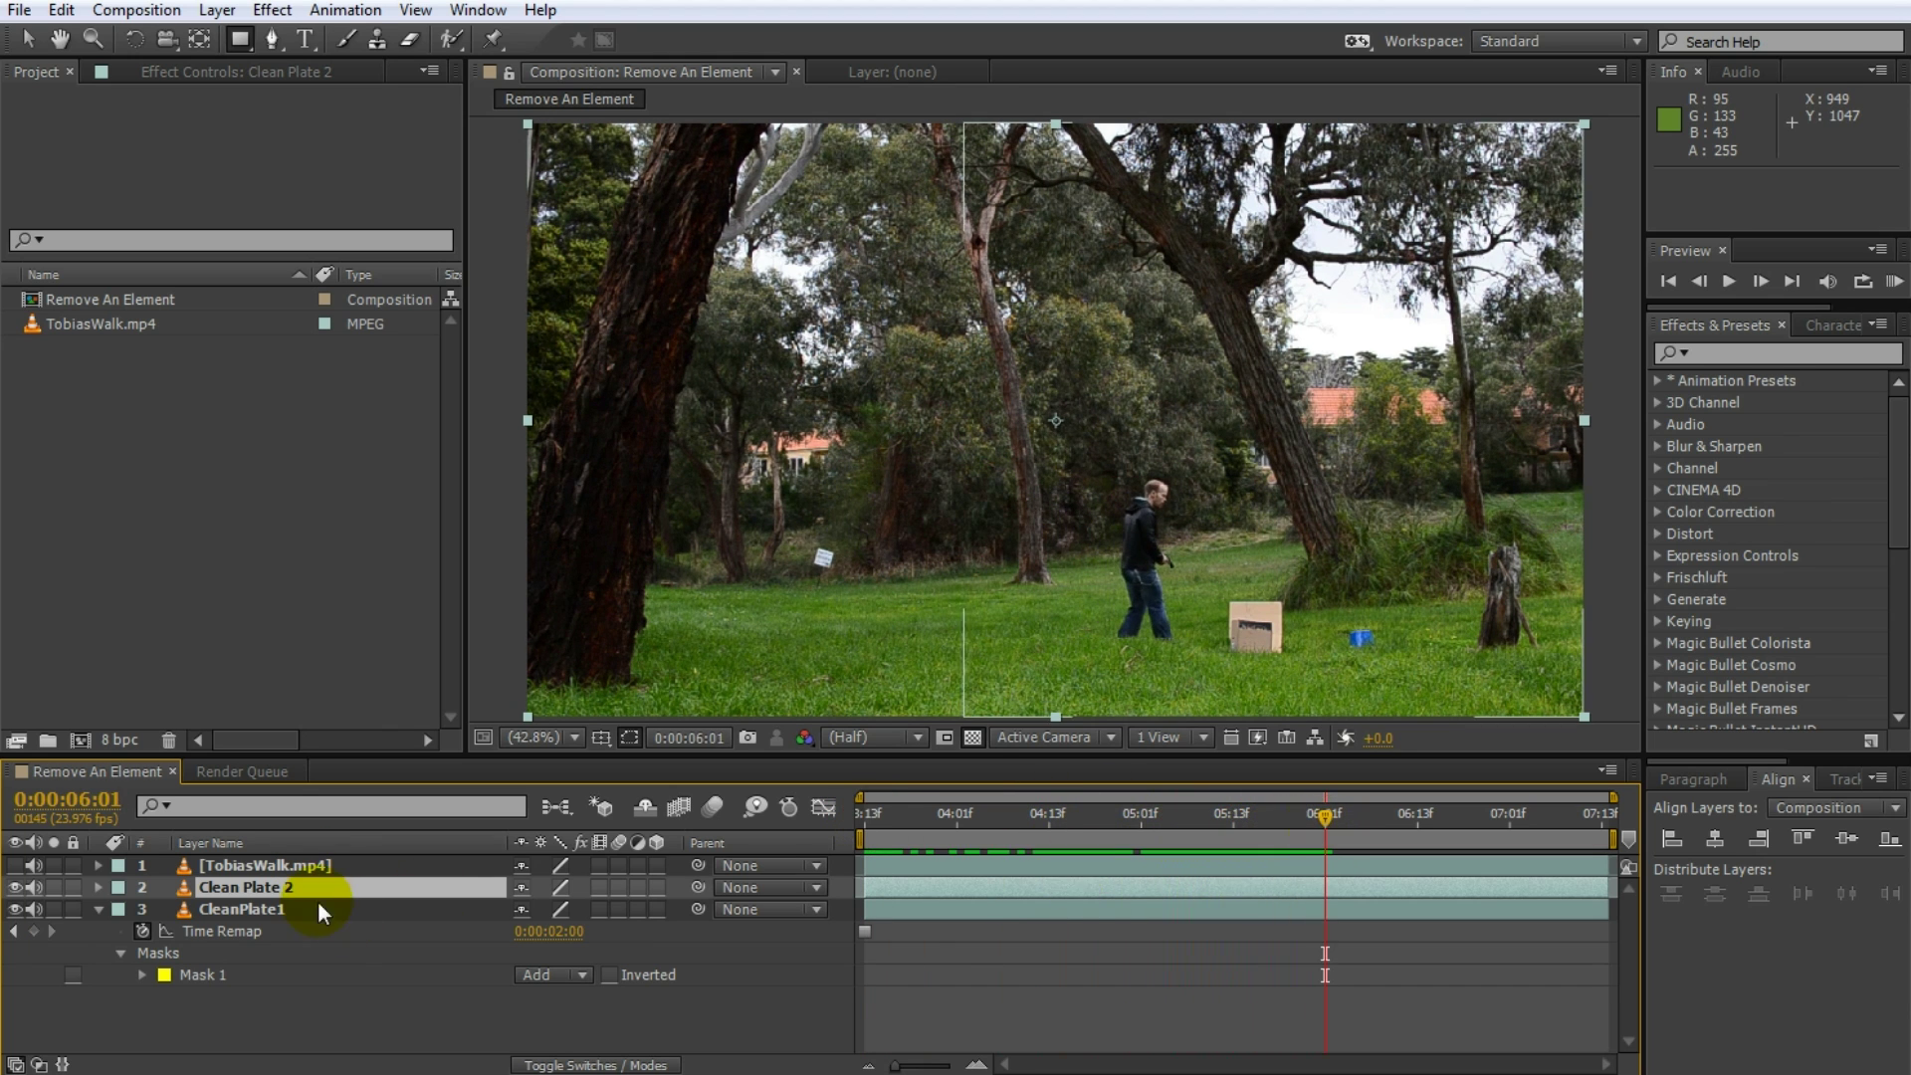
pyautogui.click(213, 16)
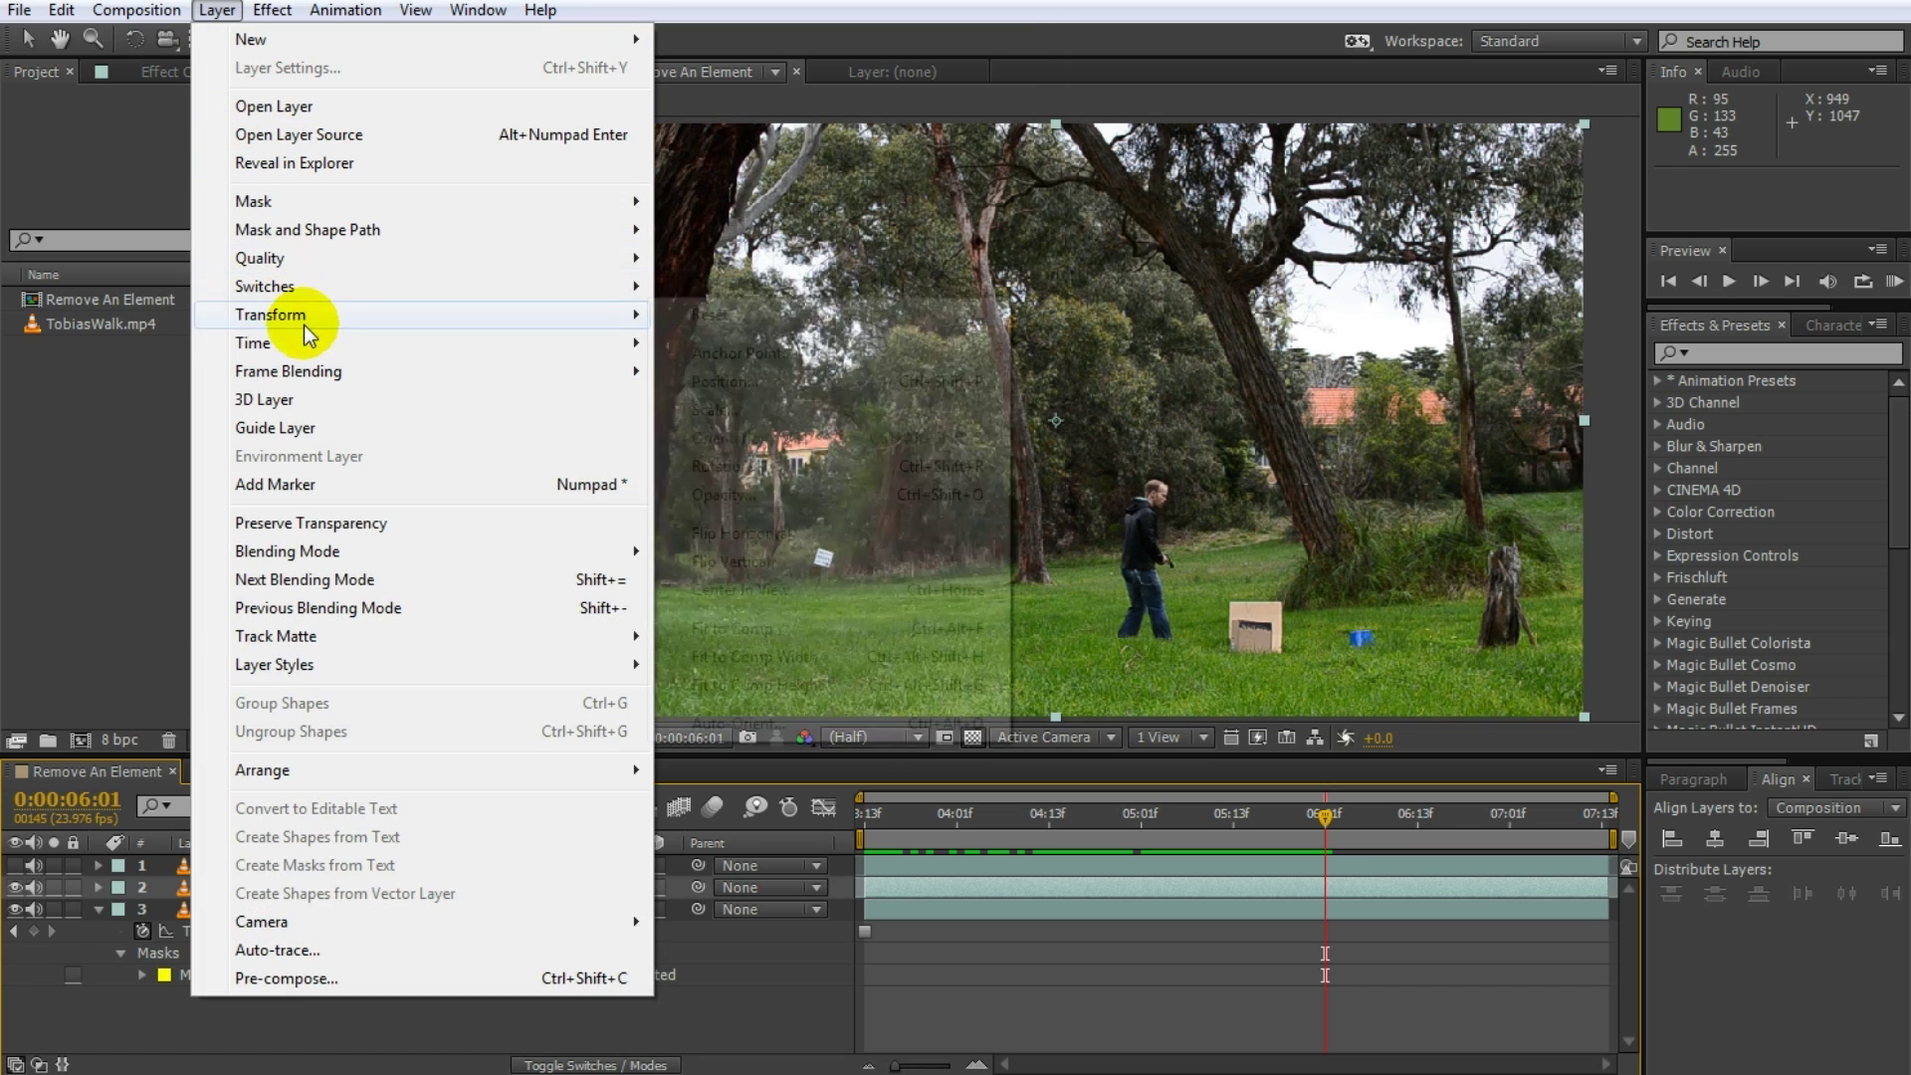
pyautogui.moveTo(323, 342)
pyautogui.click(734, 428)
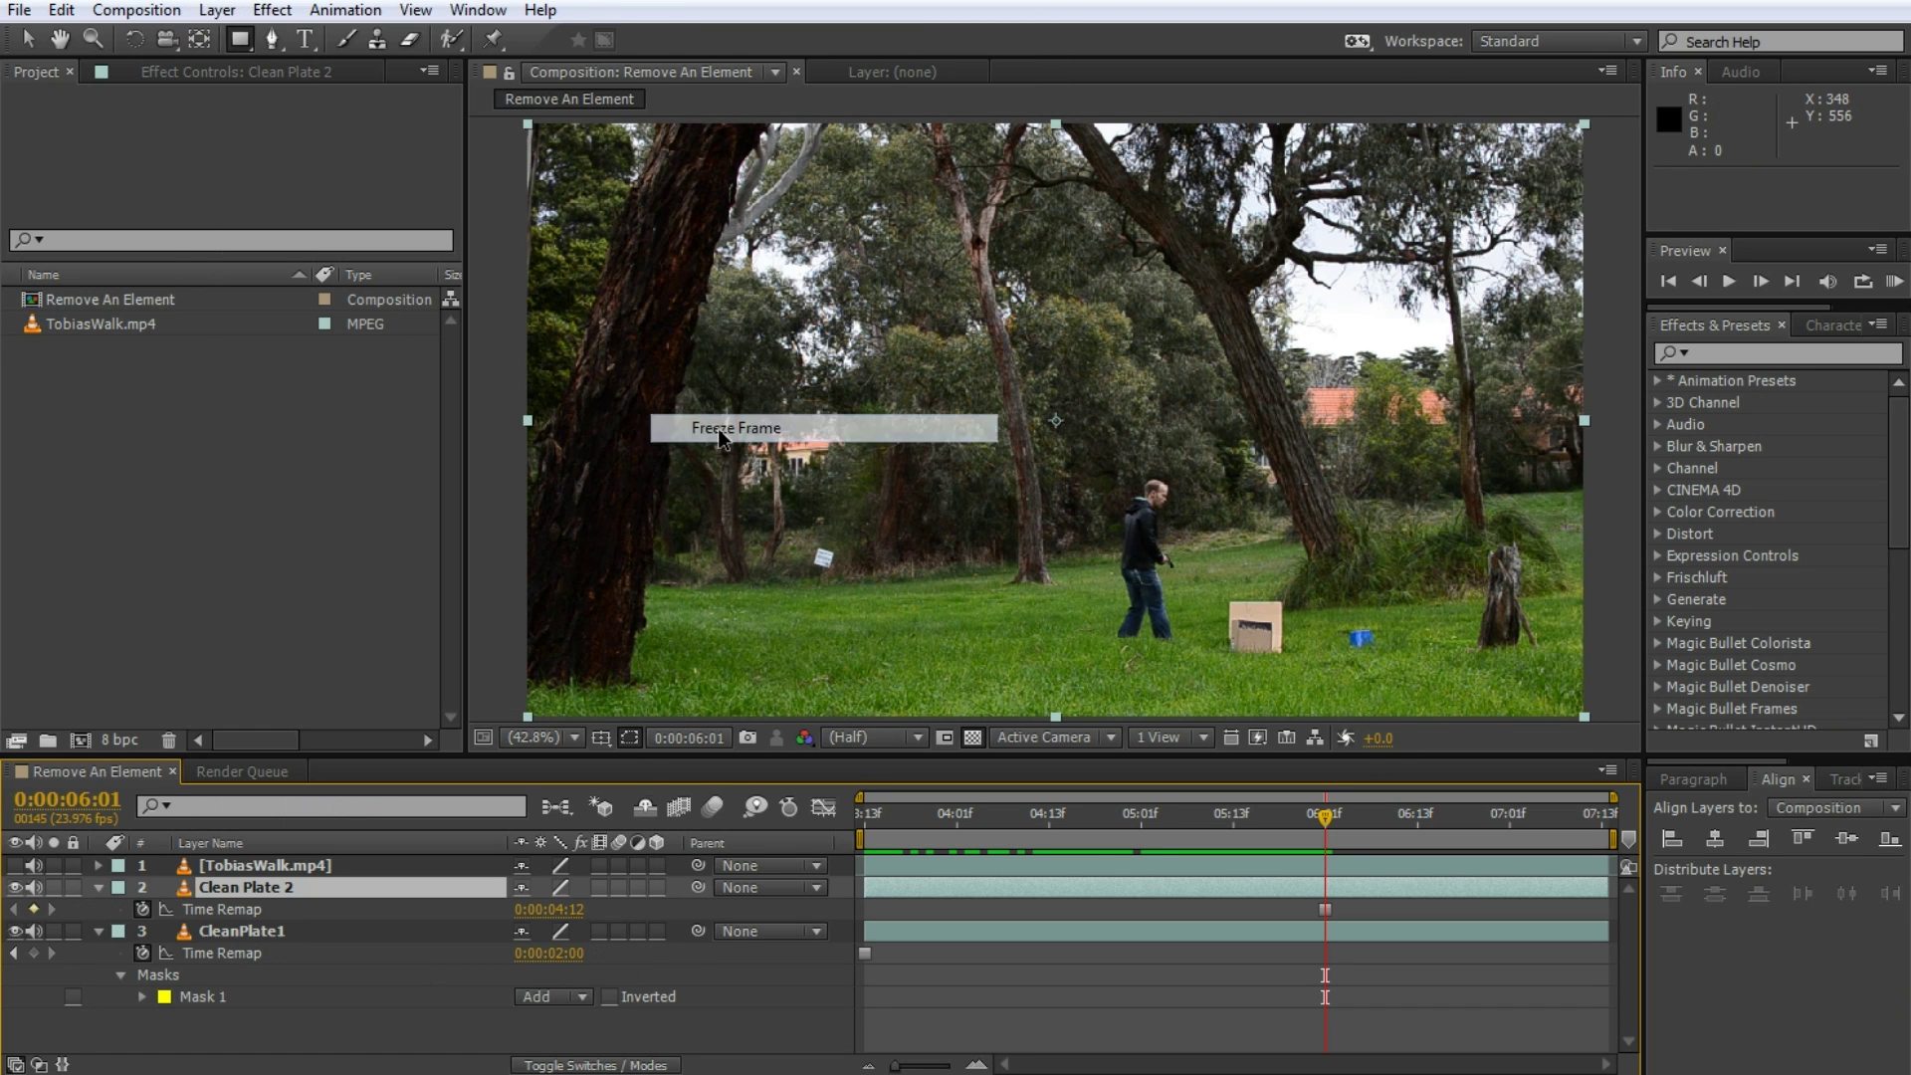
# Mask Clean Plate 2 to its left side and toggle both plates to check the combined background
pyautogui.moveTo(493, 120); pyautogui.dragTo(1031, 738)
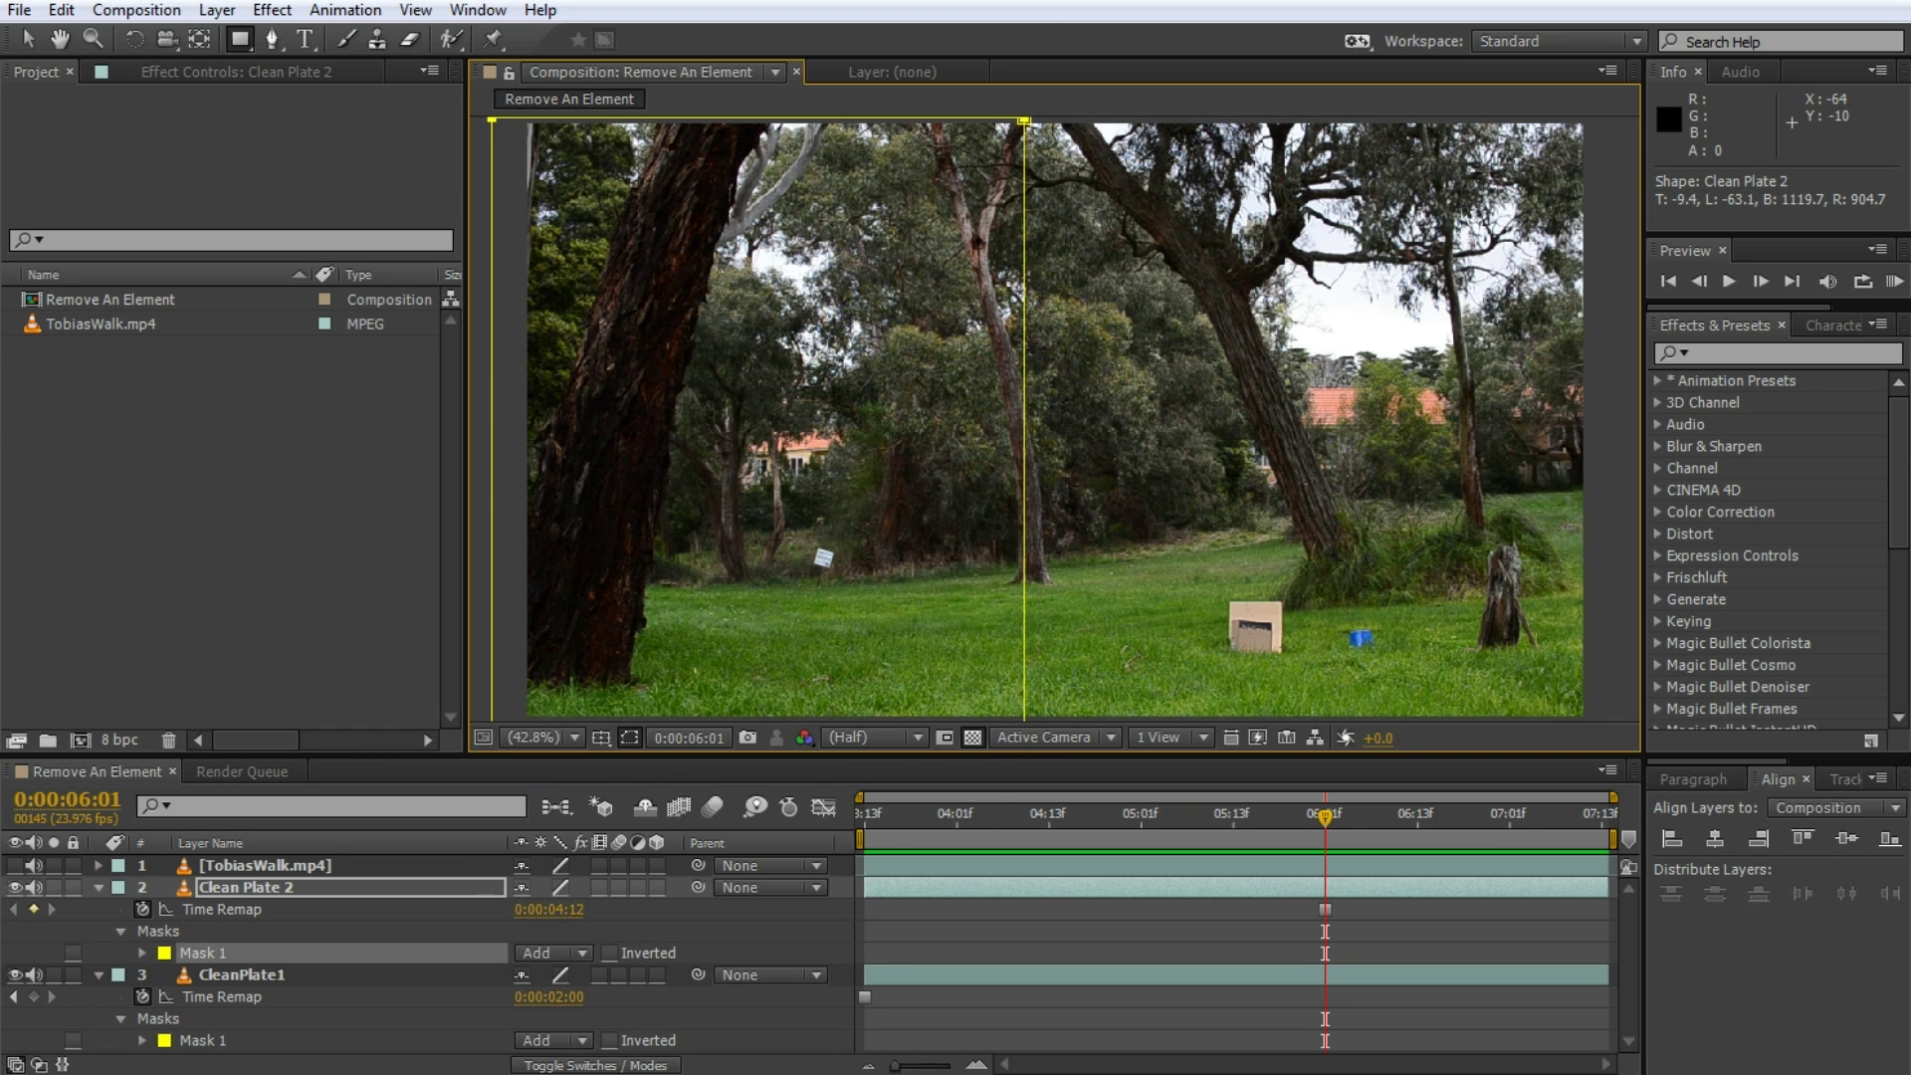
pyautogui.click(15, 886)
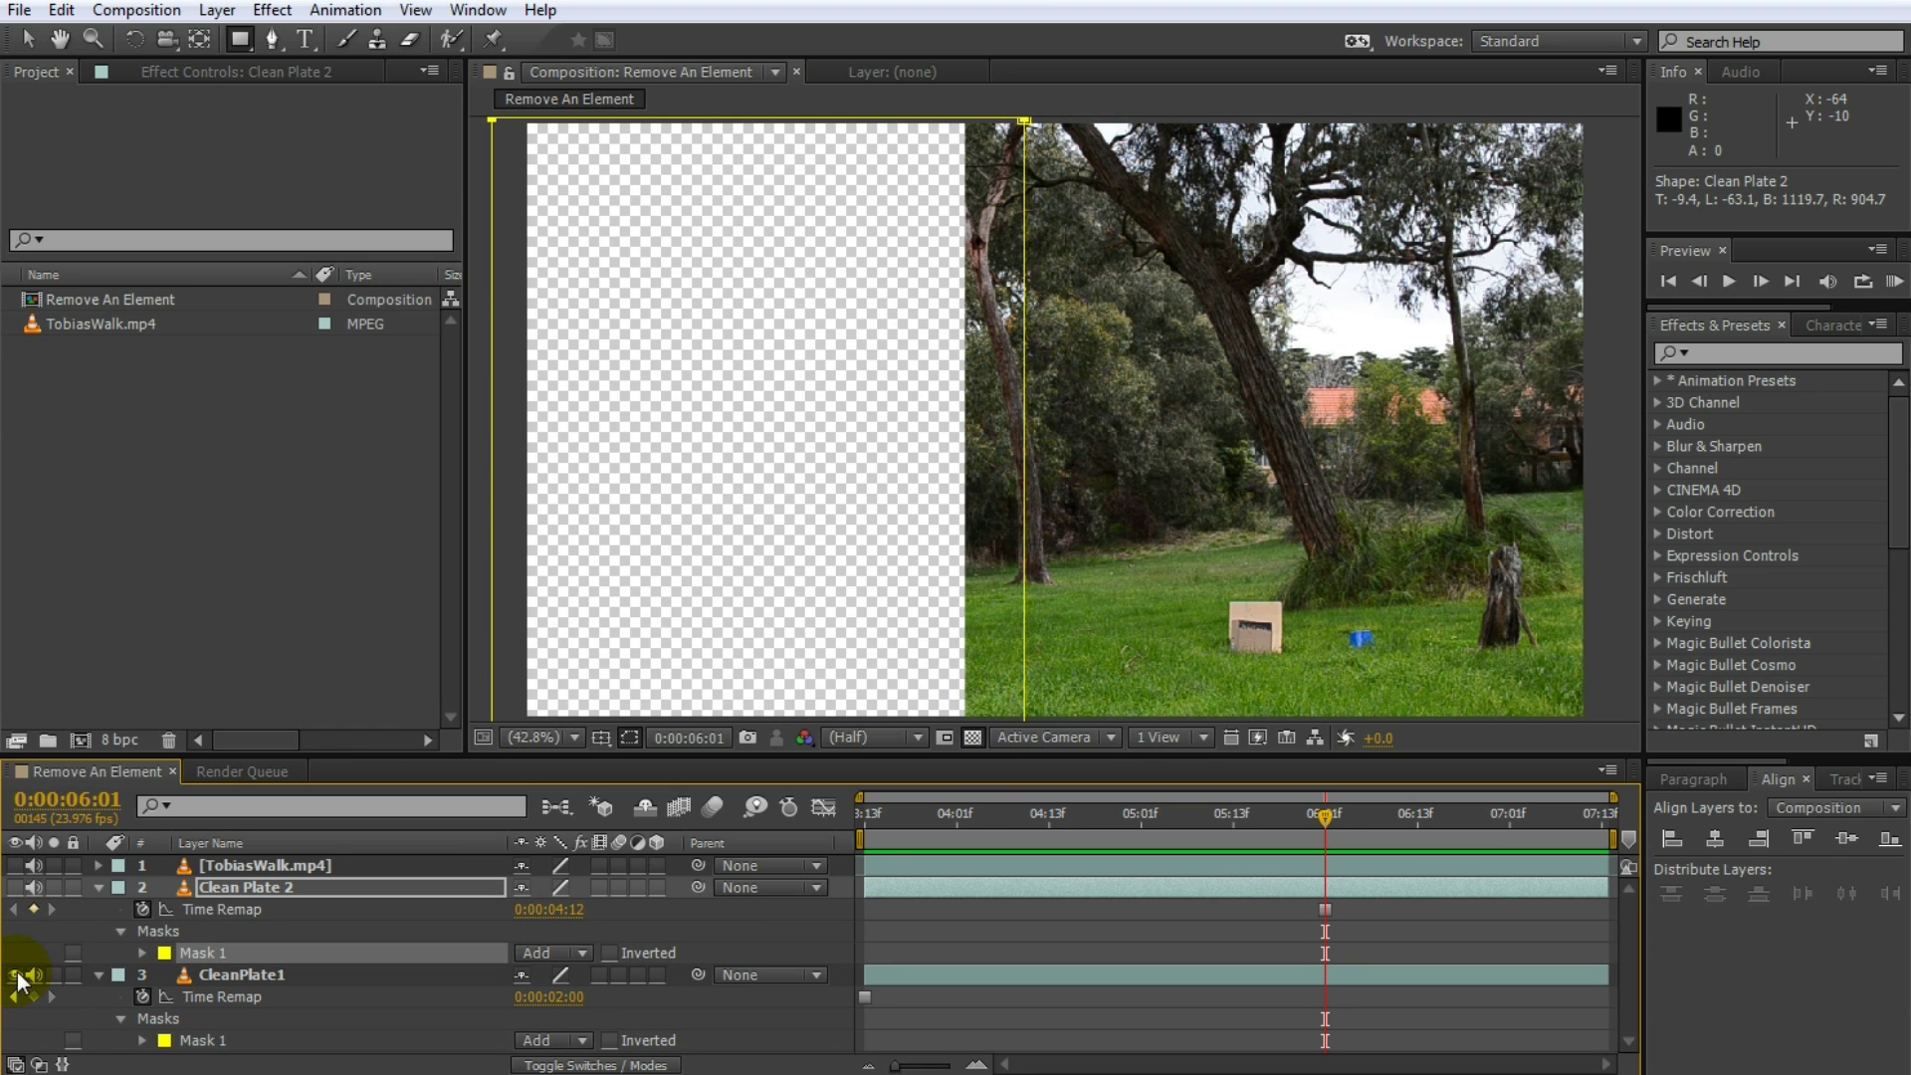
pyautogui.click(261, 974)
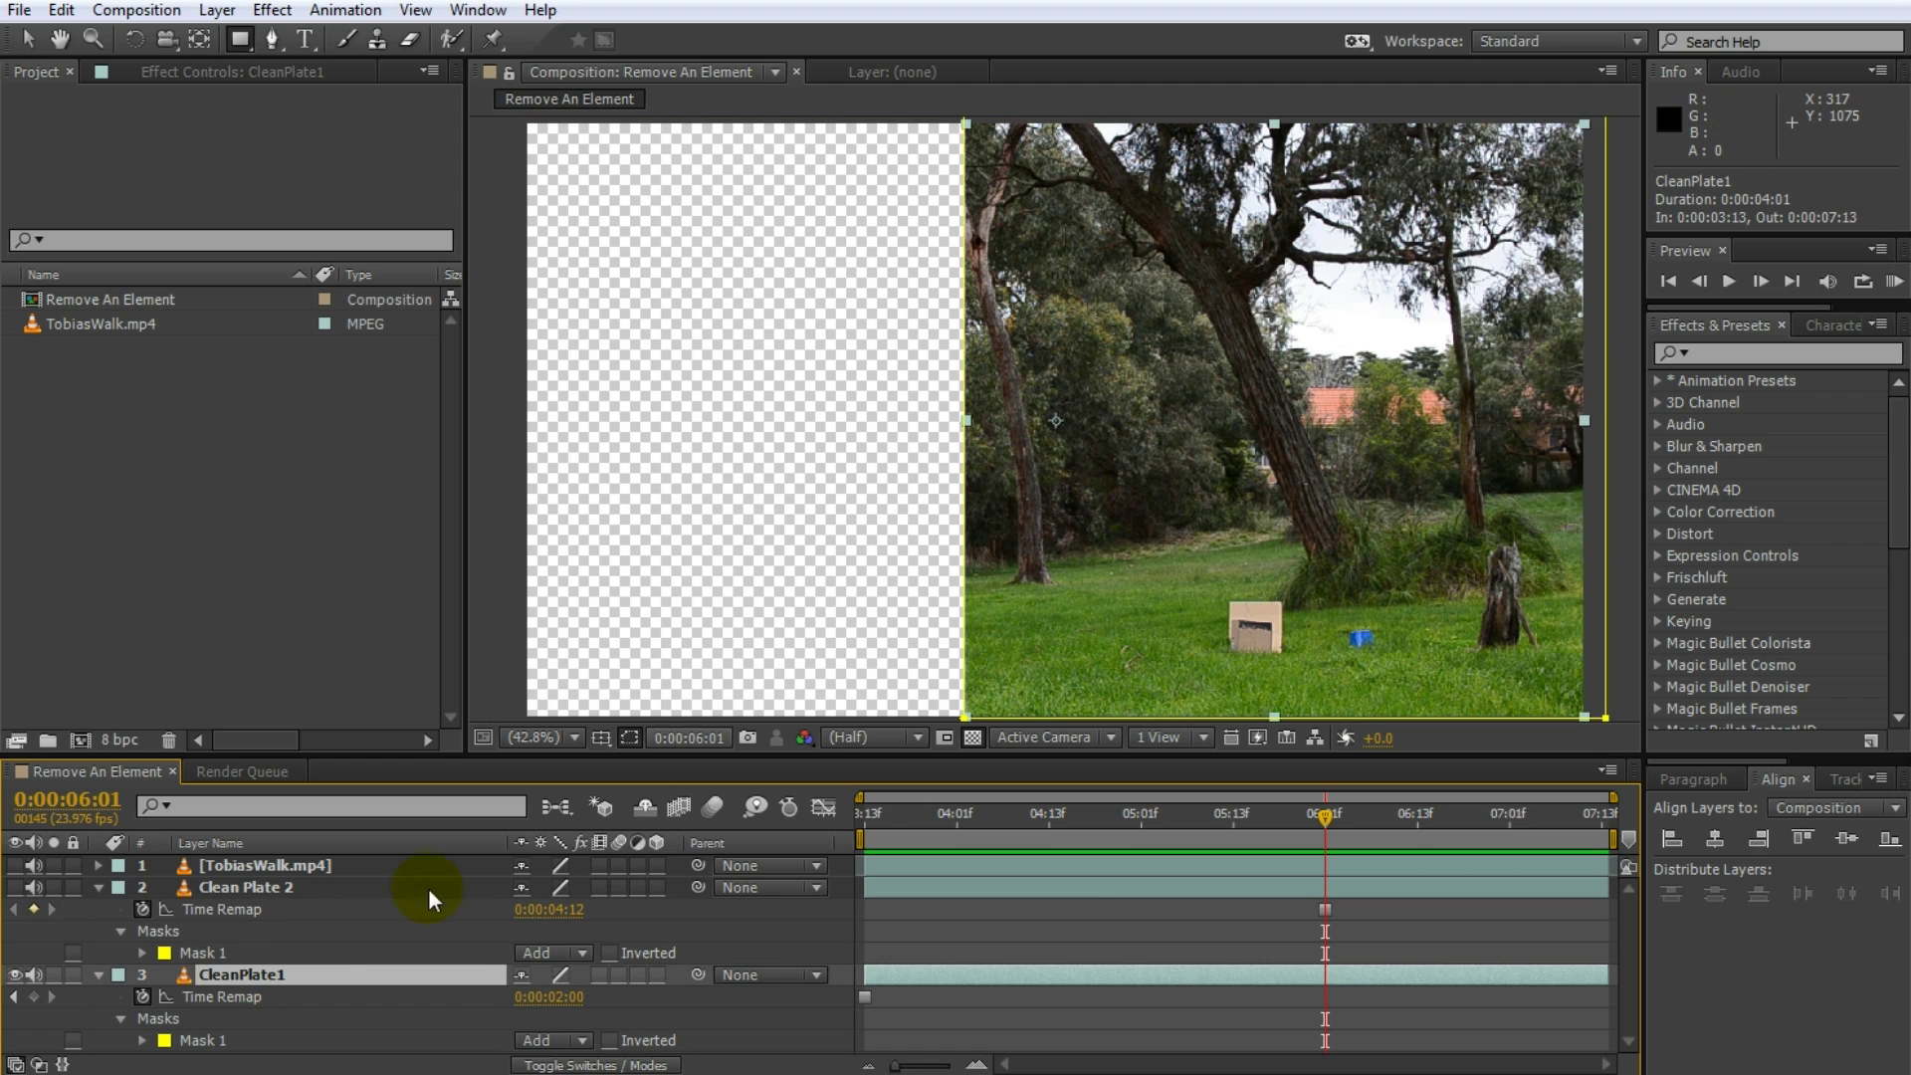
pyautogui.click(15, 976)
pyautogui.click(14, 887)
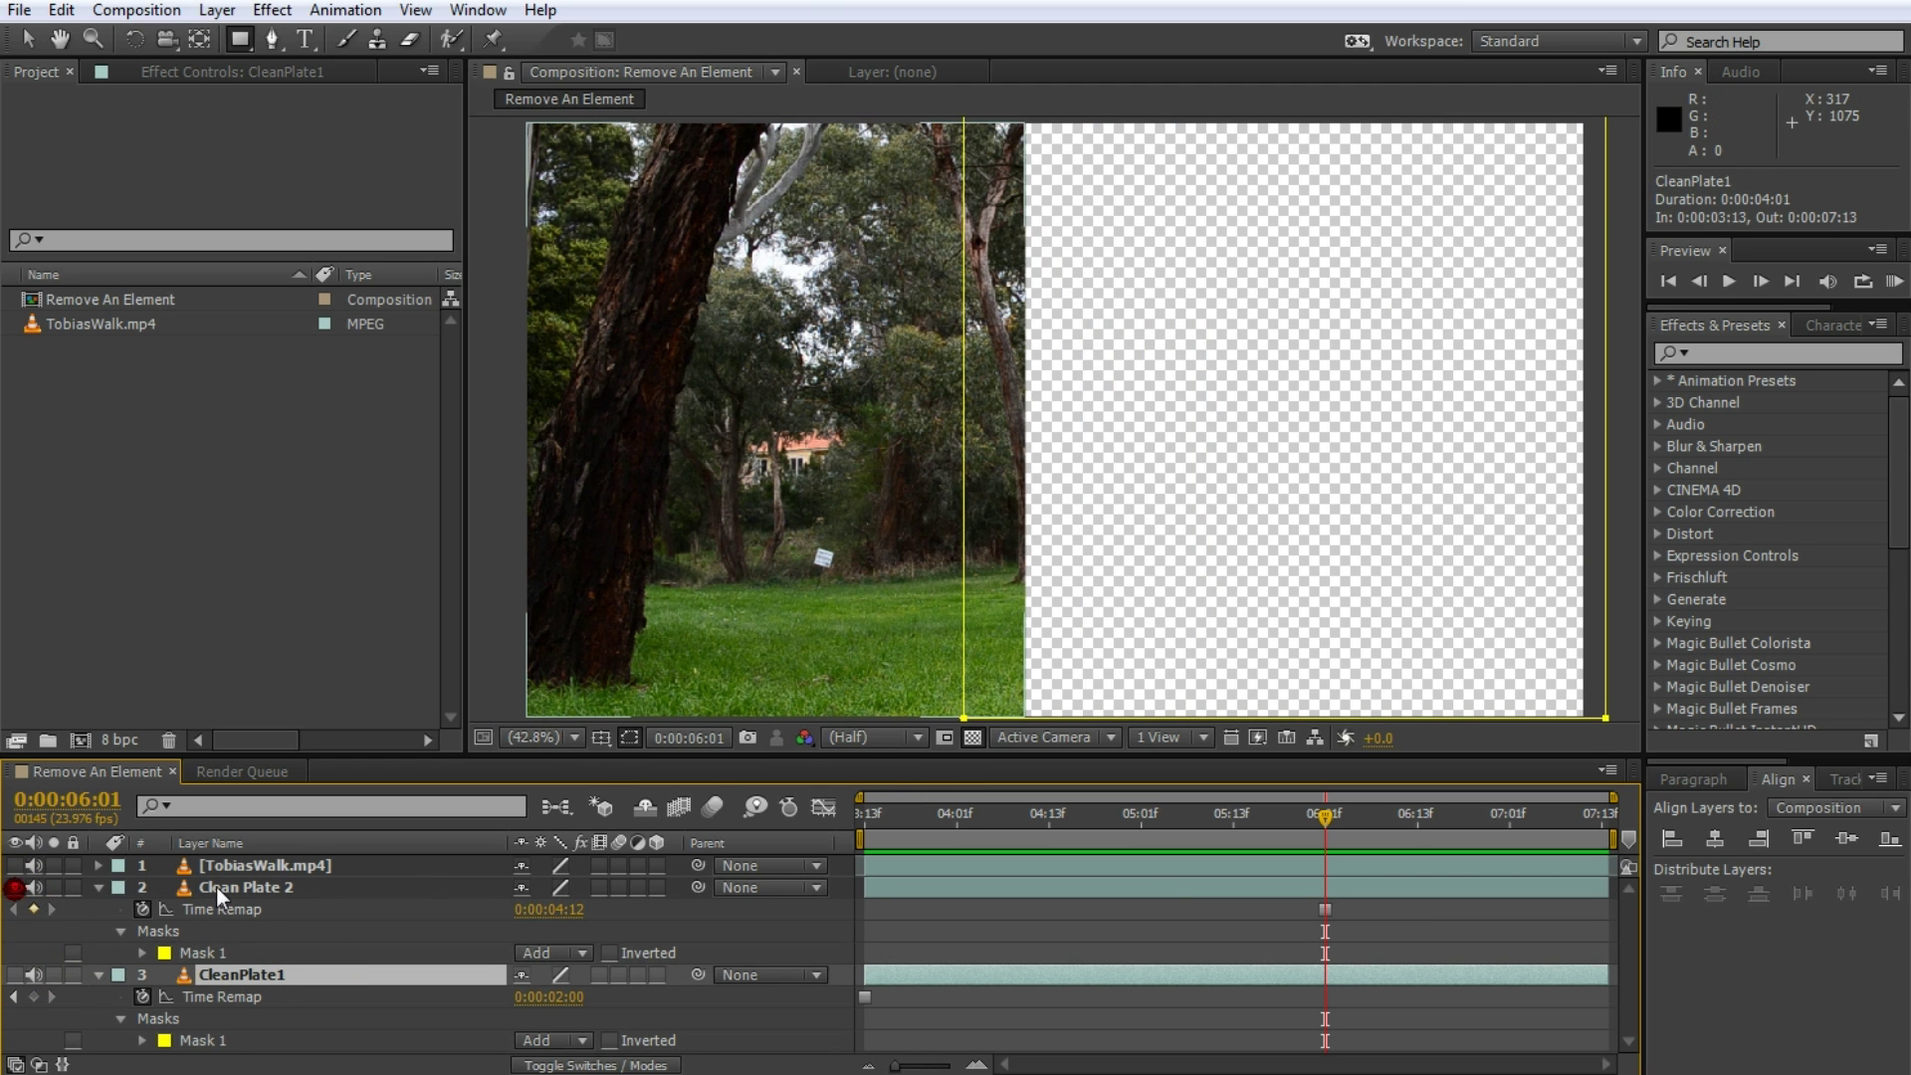
pyautogui.click(214, 886)
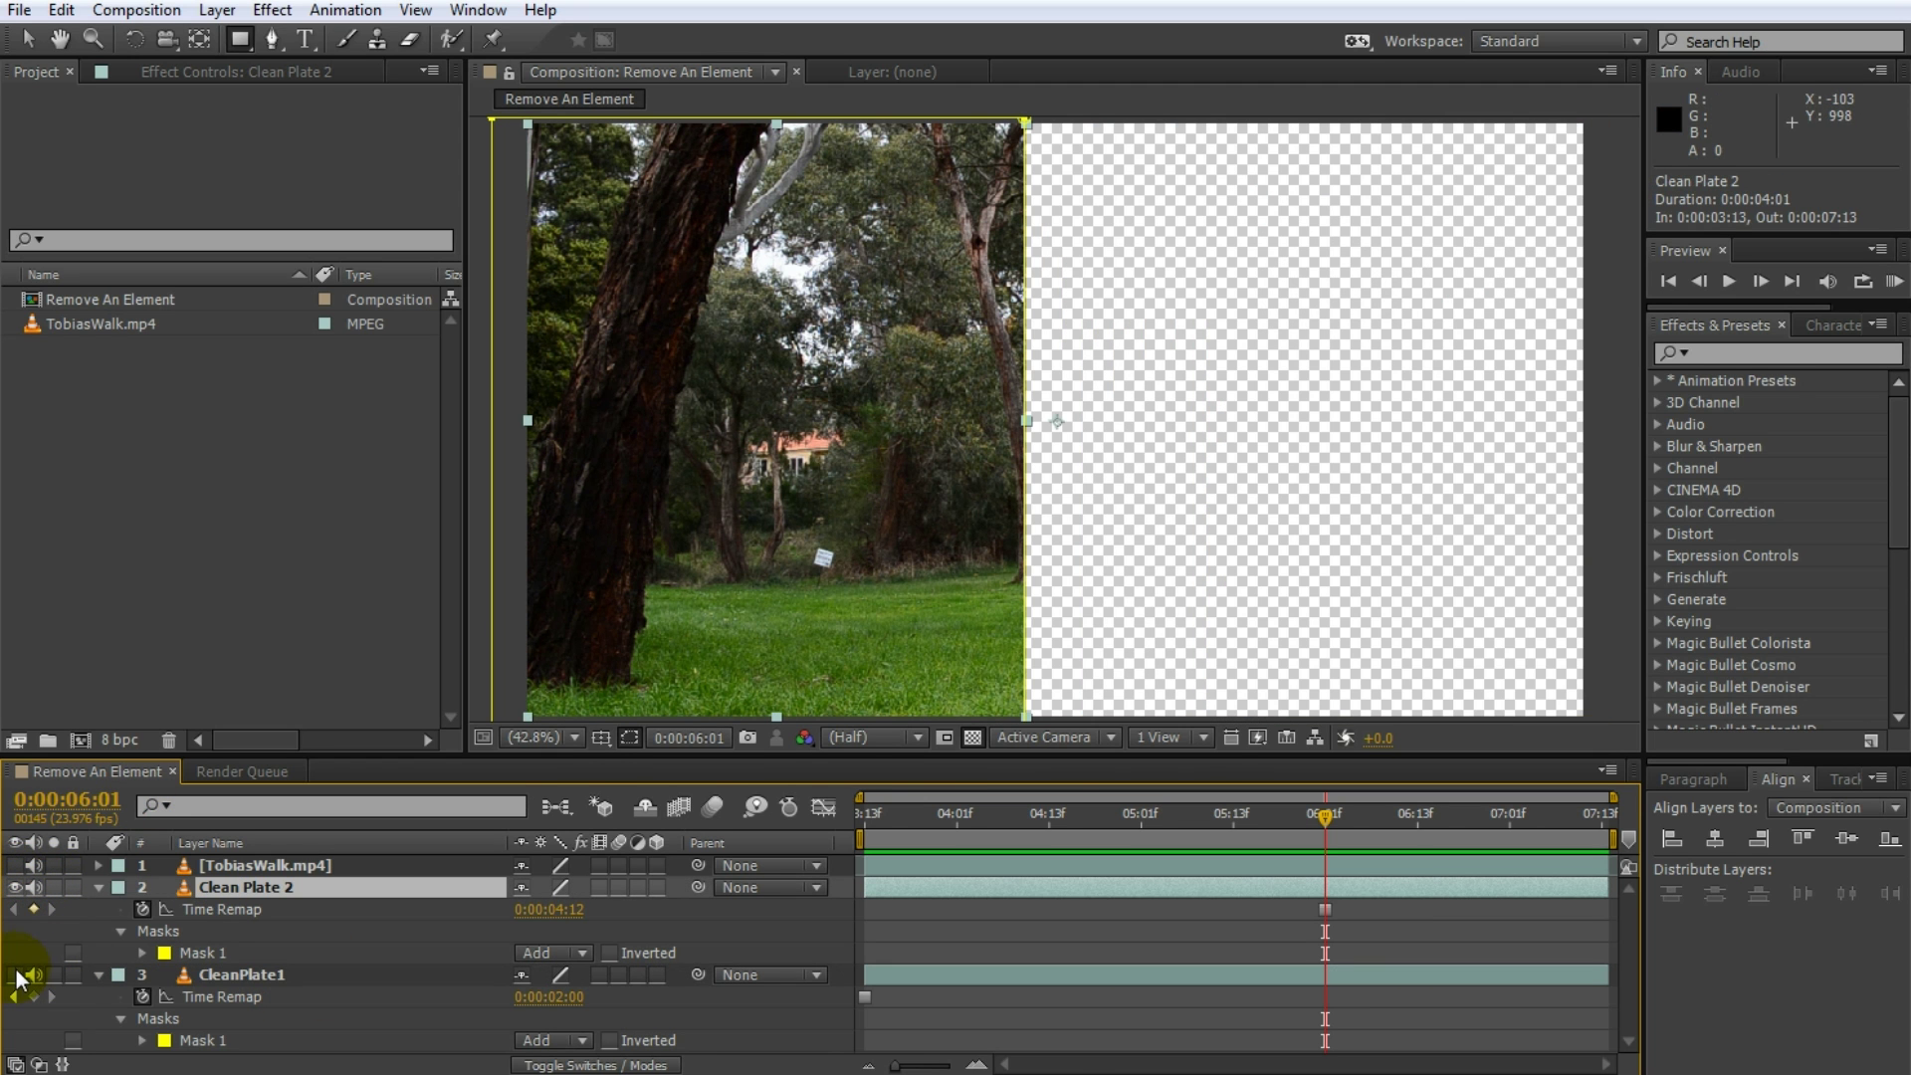
pyautogui.click(15, 975)
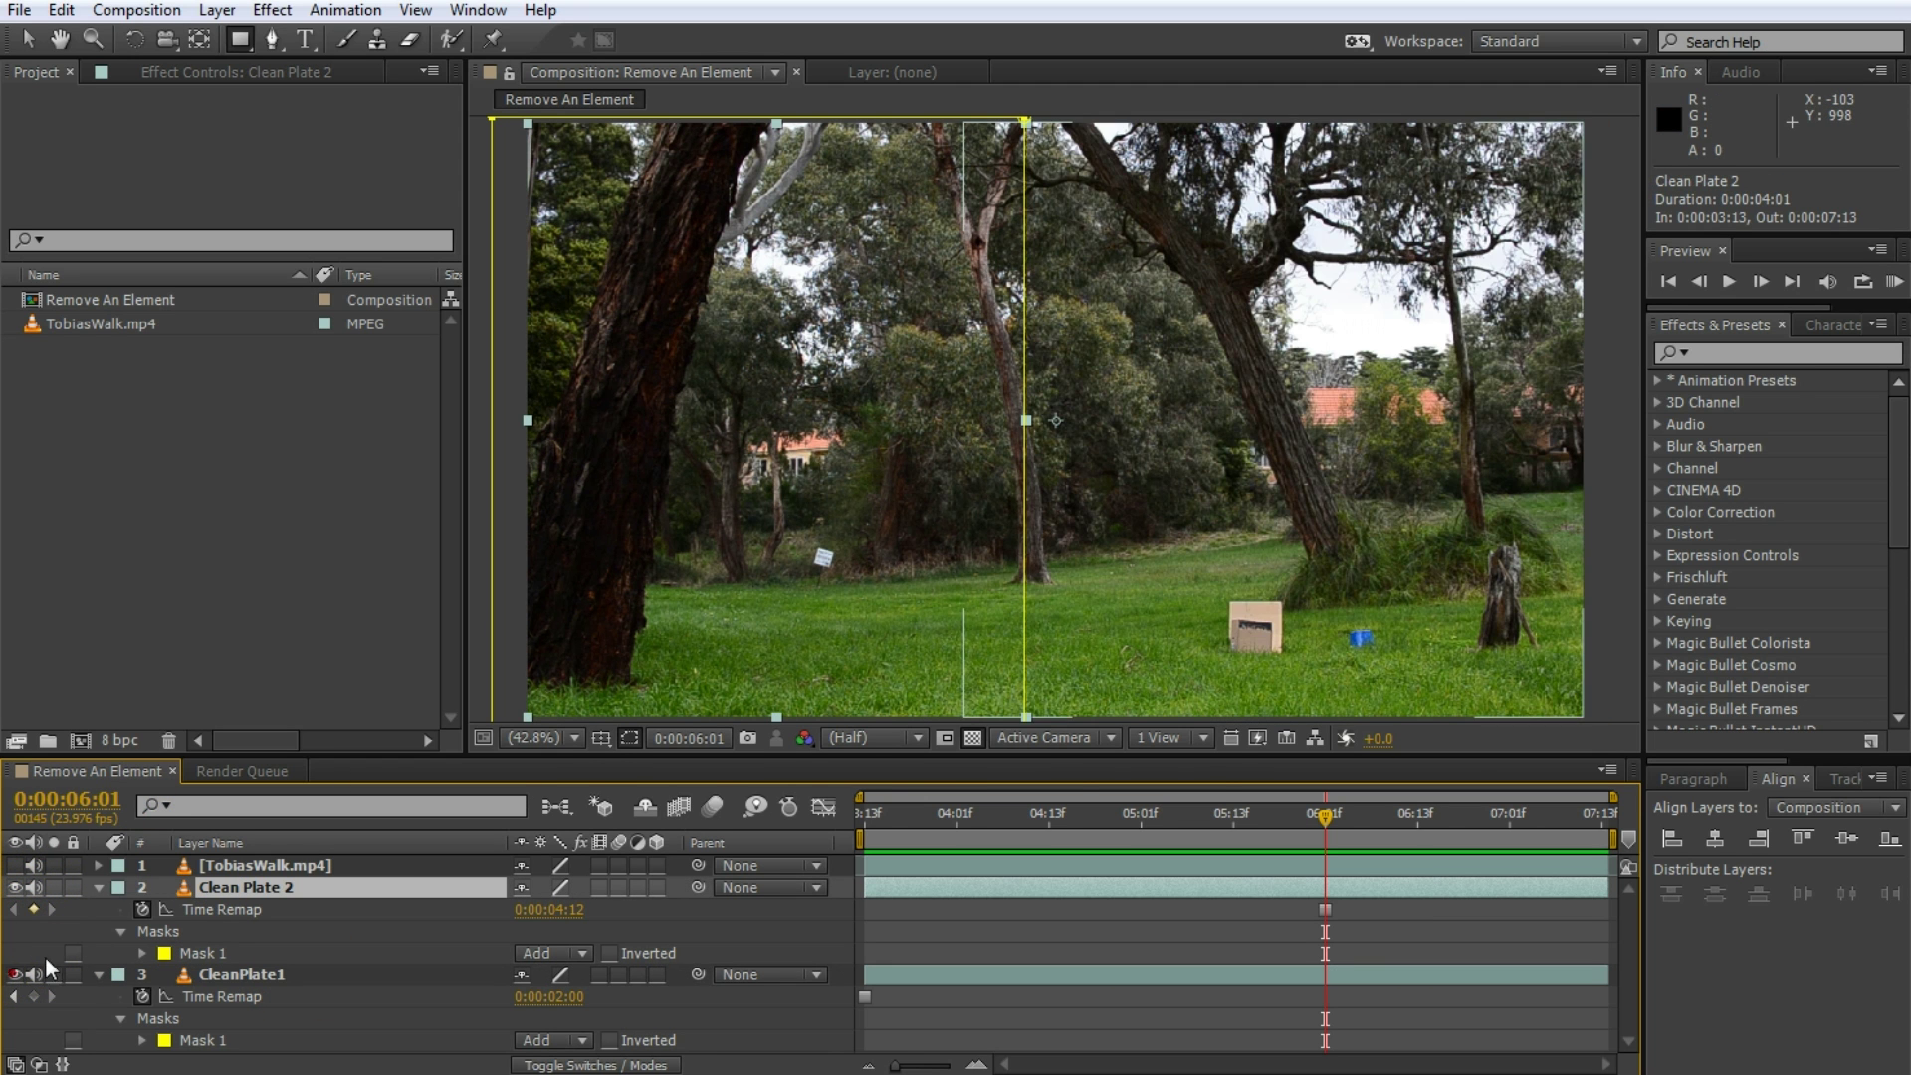
pyautogui.click(1047, 885)
pyautogui.moveTo(1226, 816); pyautogui.dragTo(1056, 816)
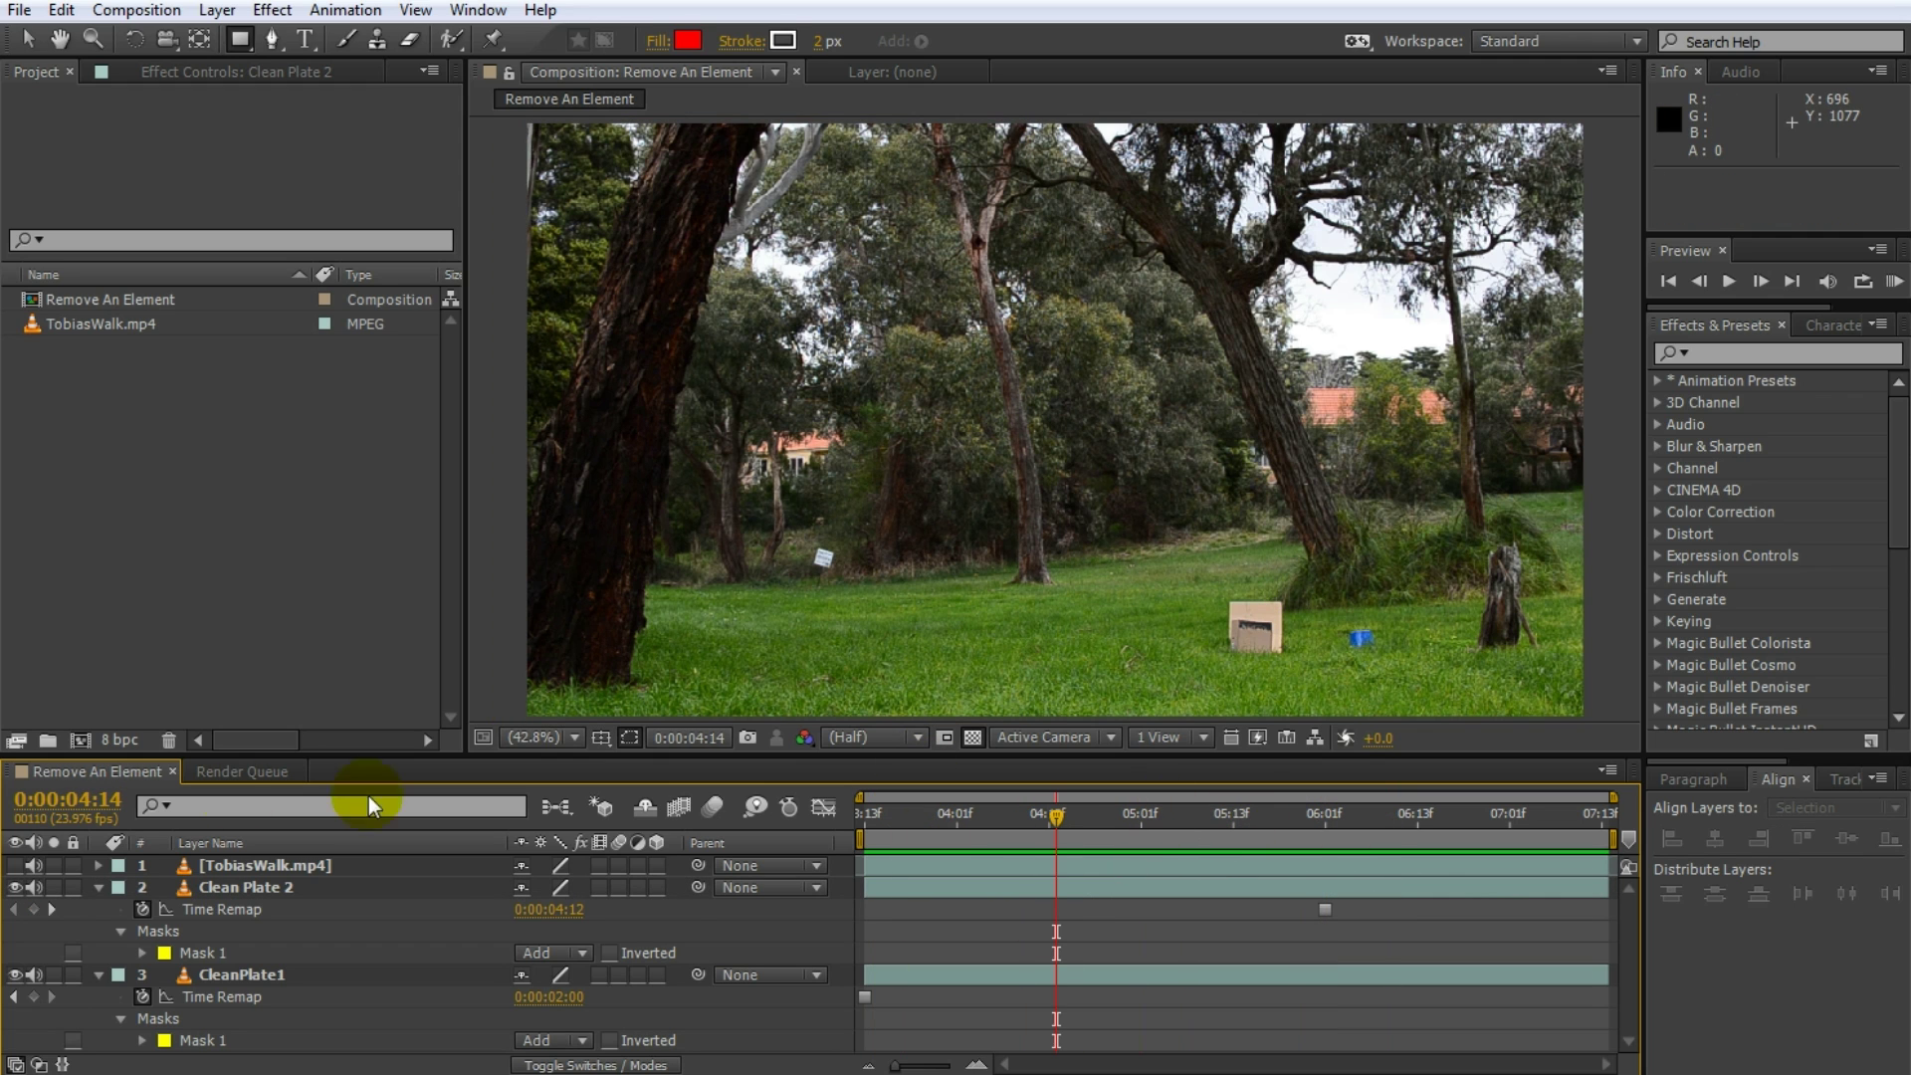
# Unhide TobiasWalk.mp4 and outline the walking man with an 8-vertex Pen-tool mask
pyautogui.click(15, 865)
pyautogui.click(264, 865)
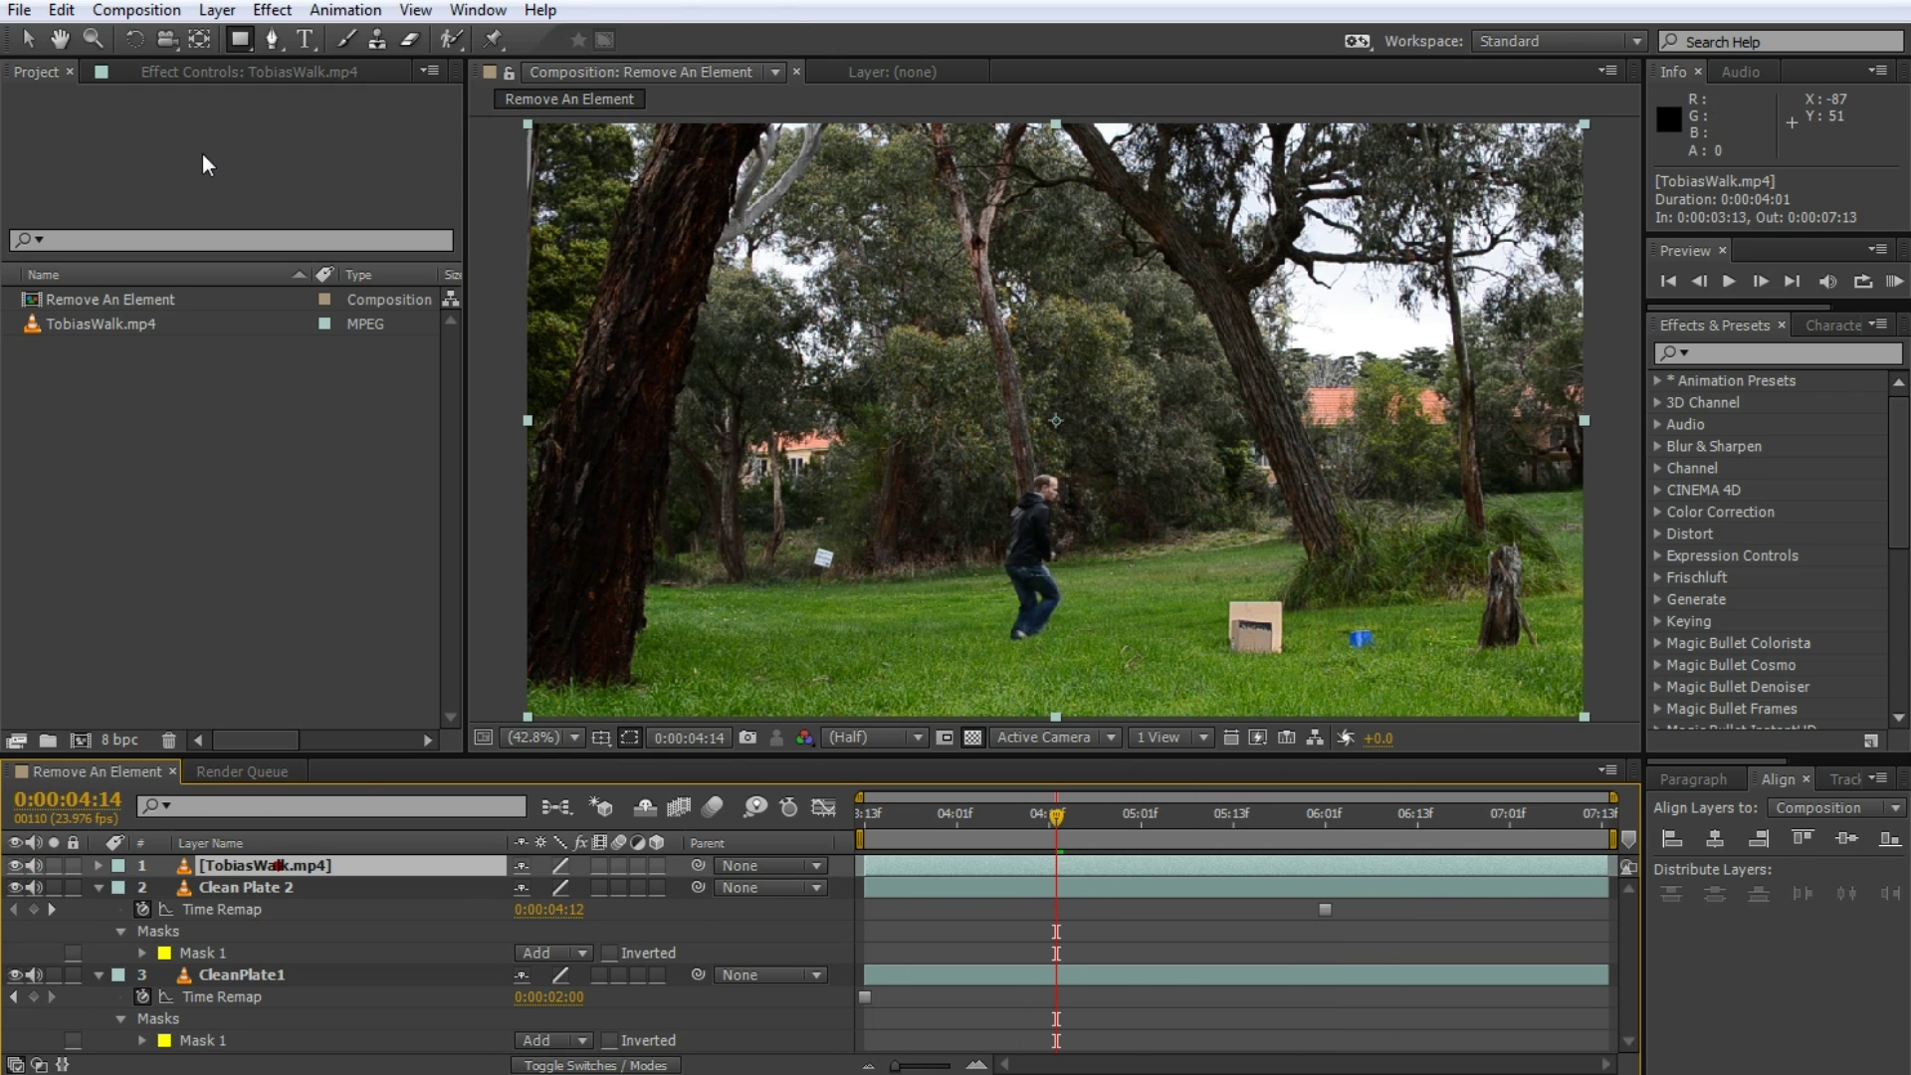
pyautogui.click(271, 38)
pyautogui.click(1112, 512)
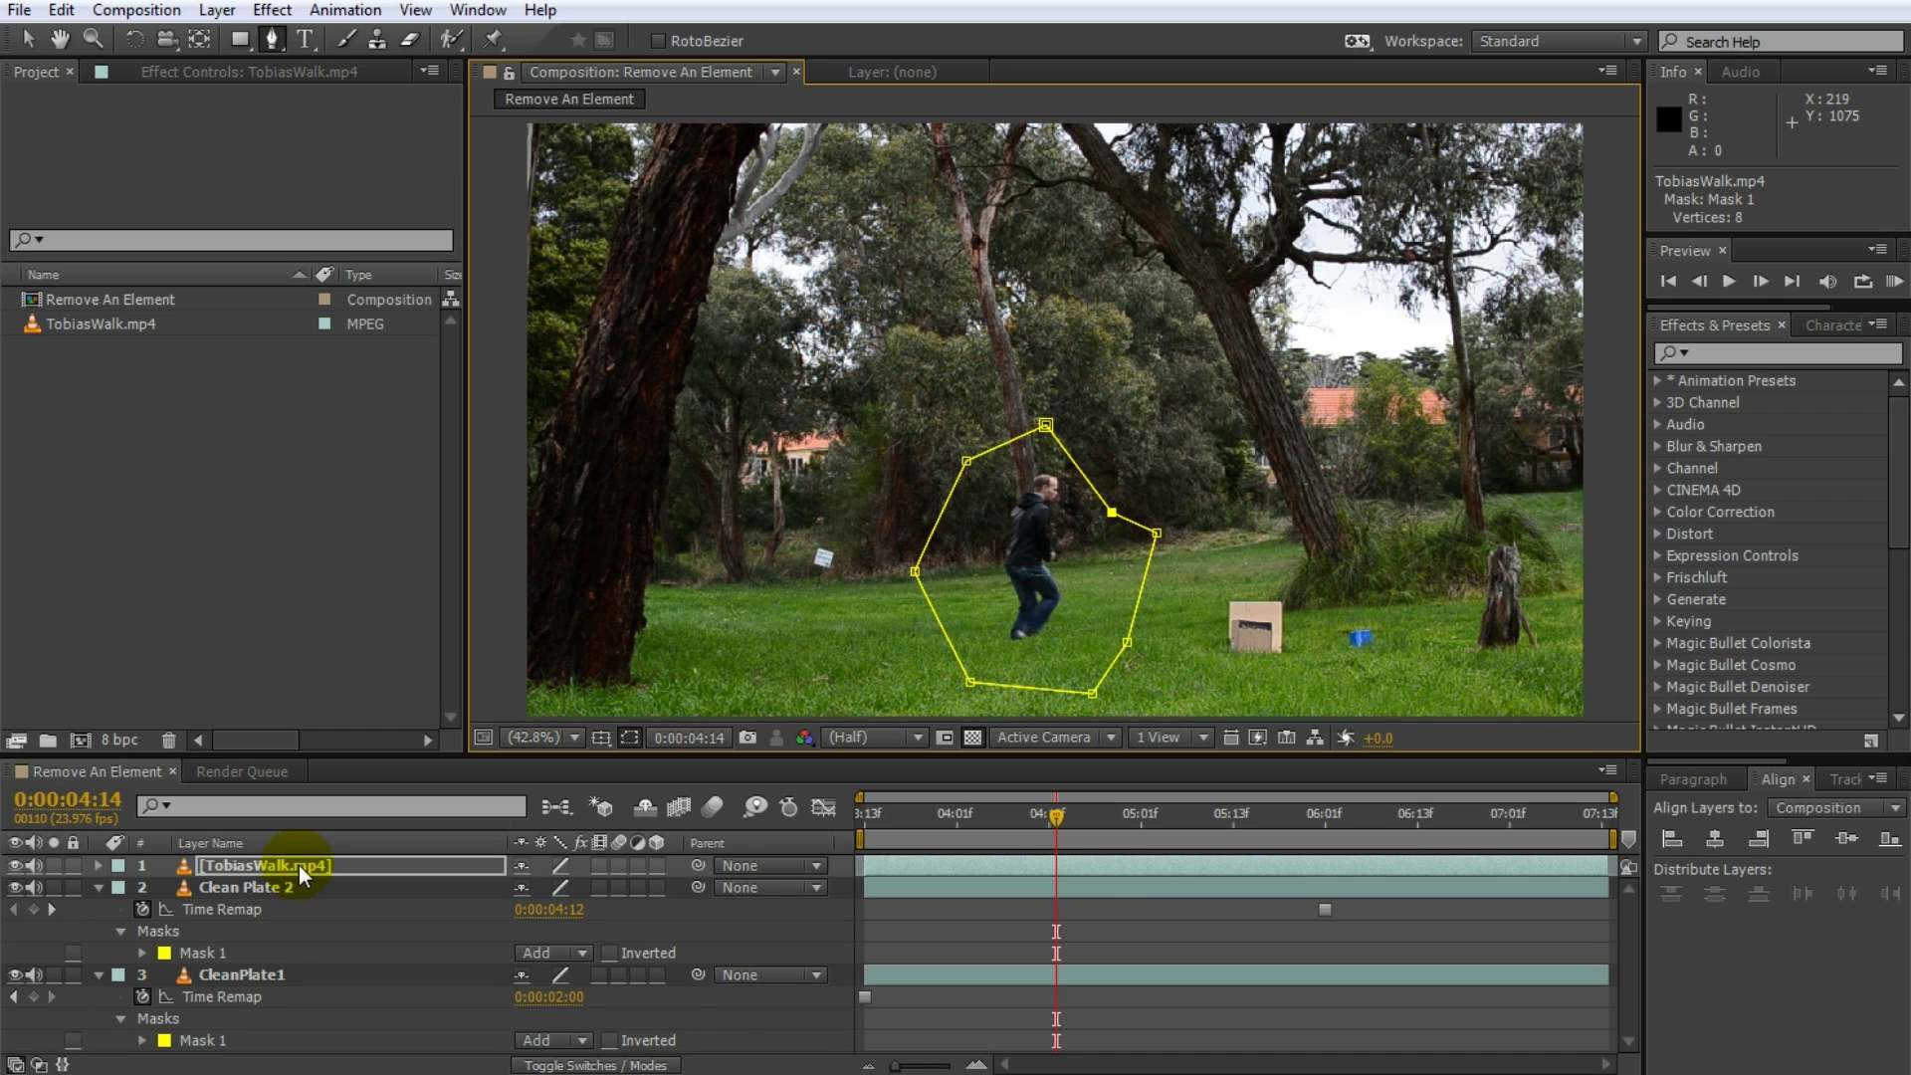
# Switch the mask mode to Subtract so the man vanishes over the clean plate
pyautogui.press('m')
pyautogui.press('m')
pyautogui.click(554, 887)
pyautogui.click(585, 972)
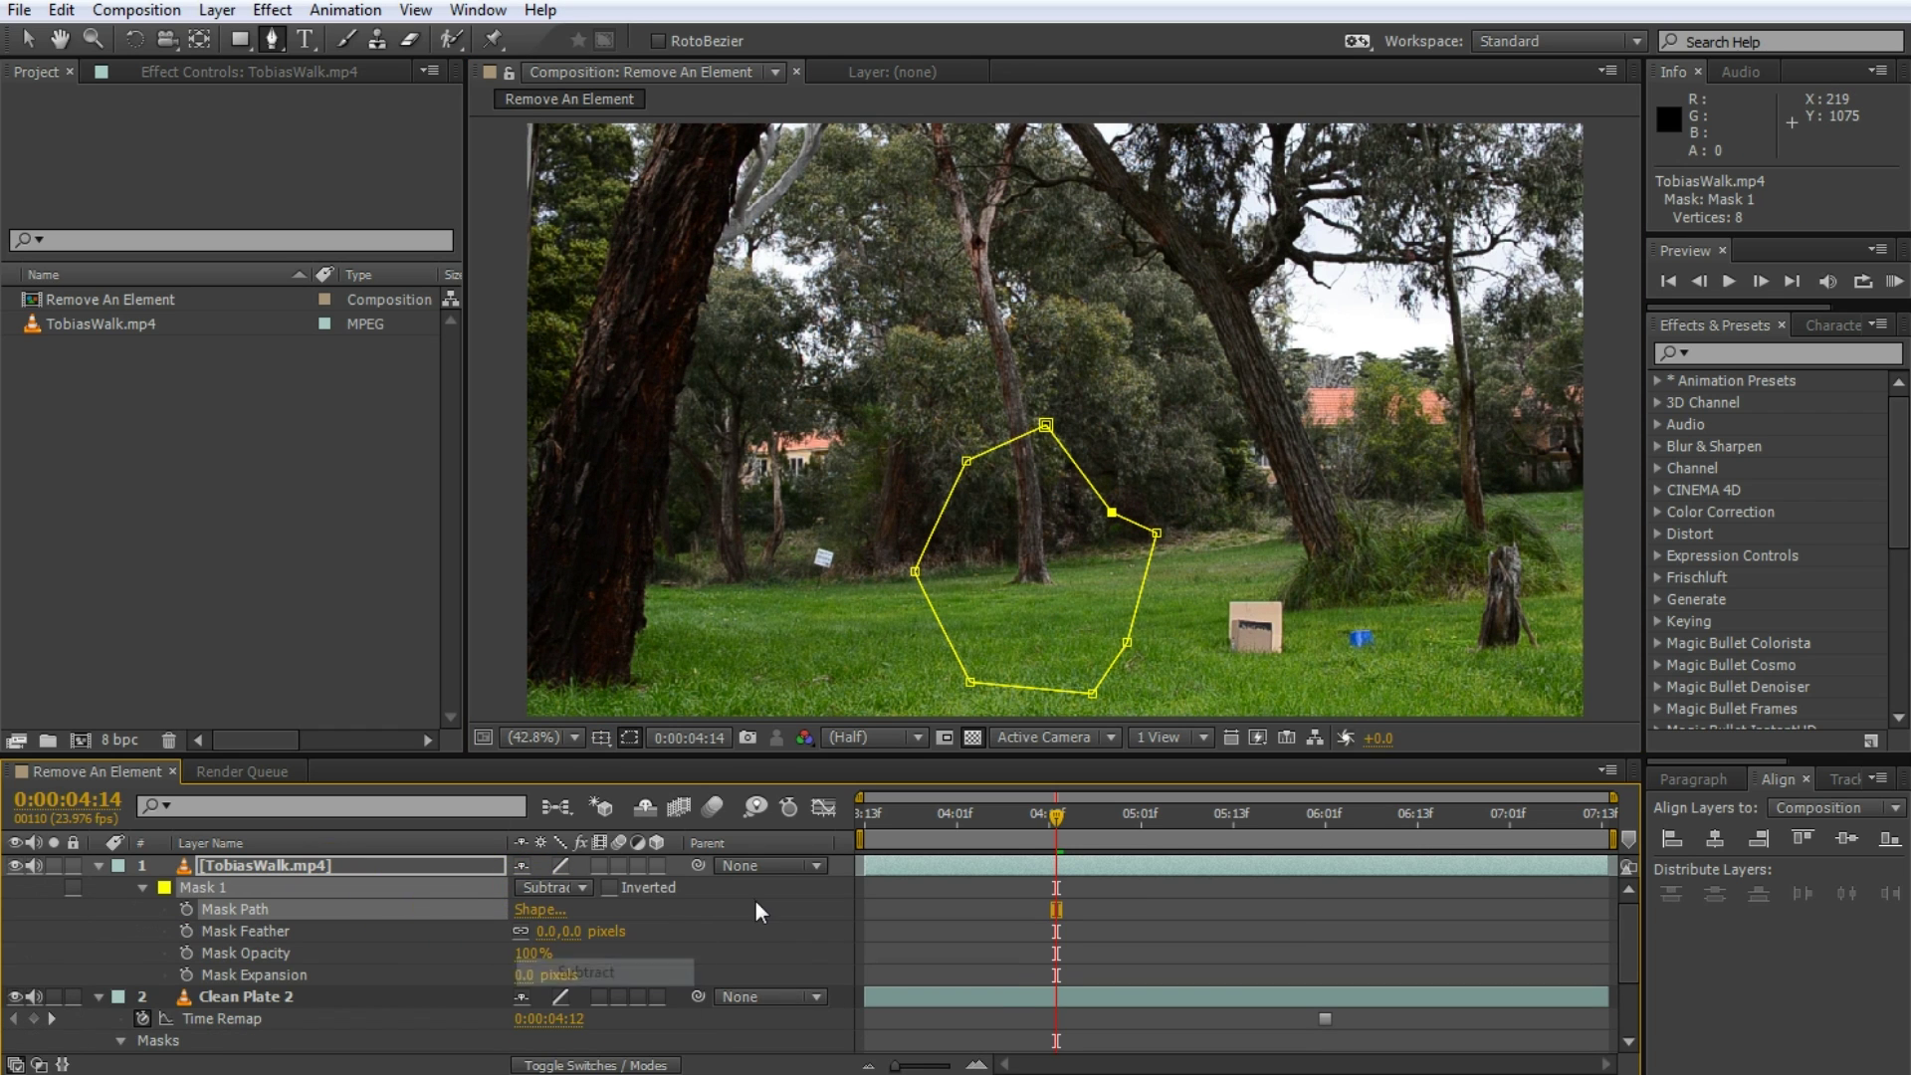
pyautogui.click(753, 899)
pyautogui.click(212, 886)
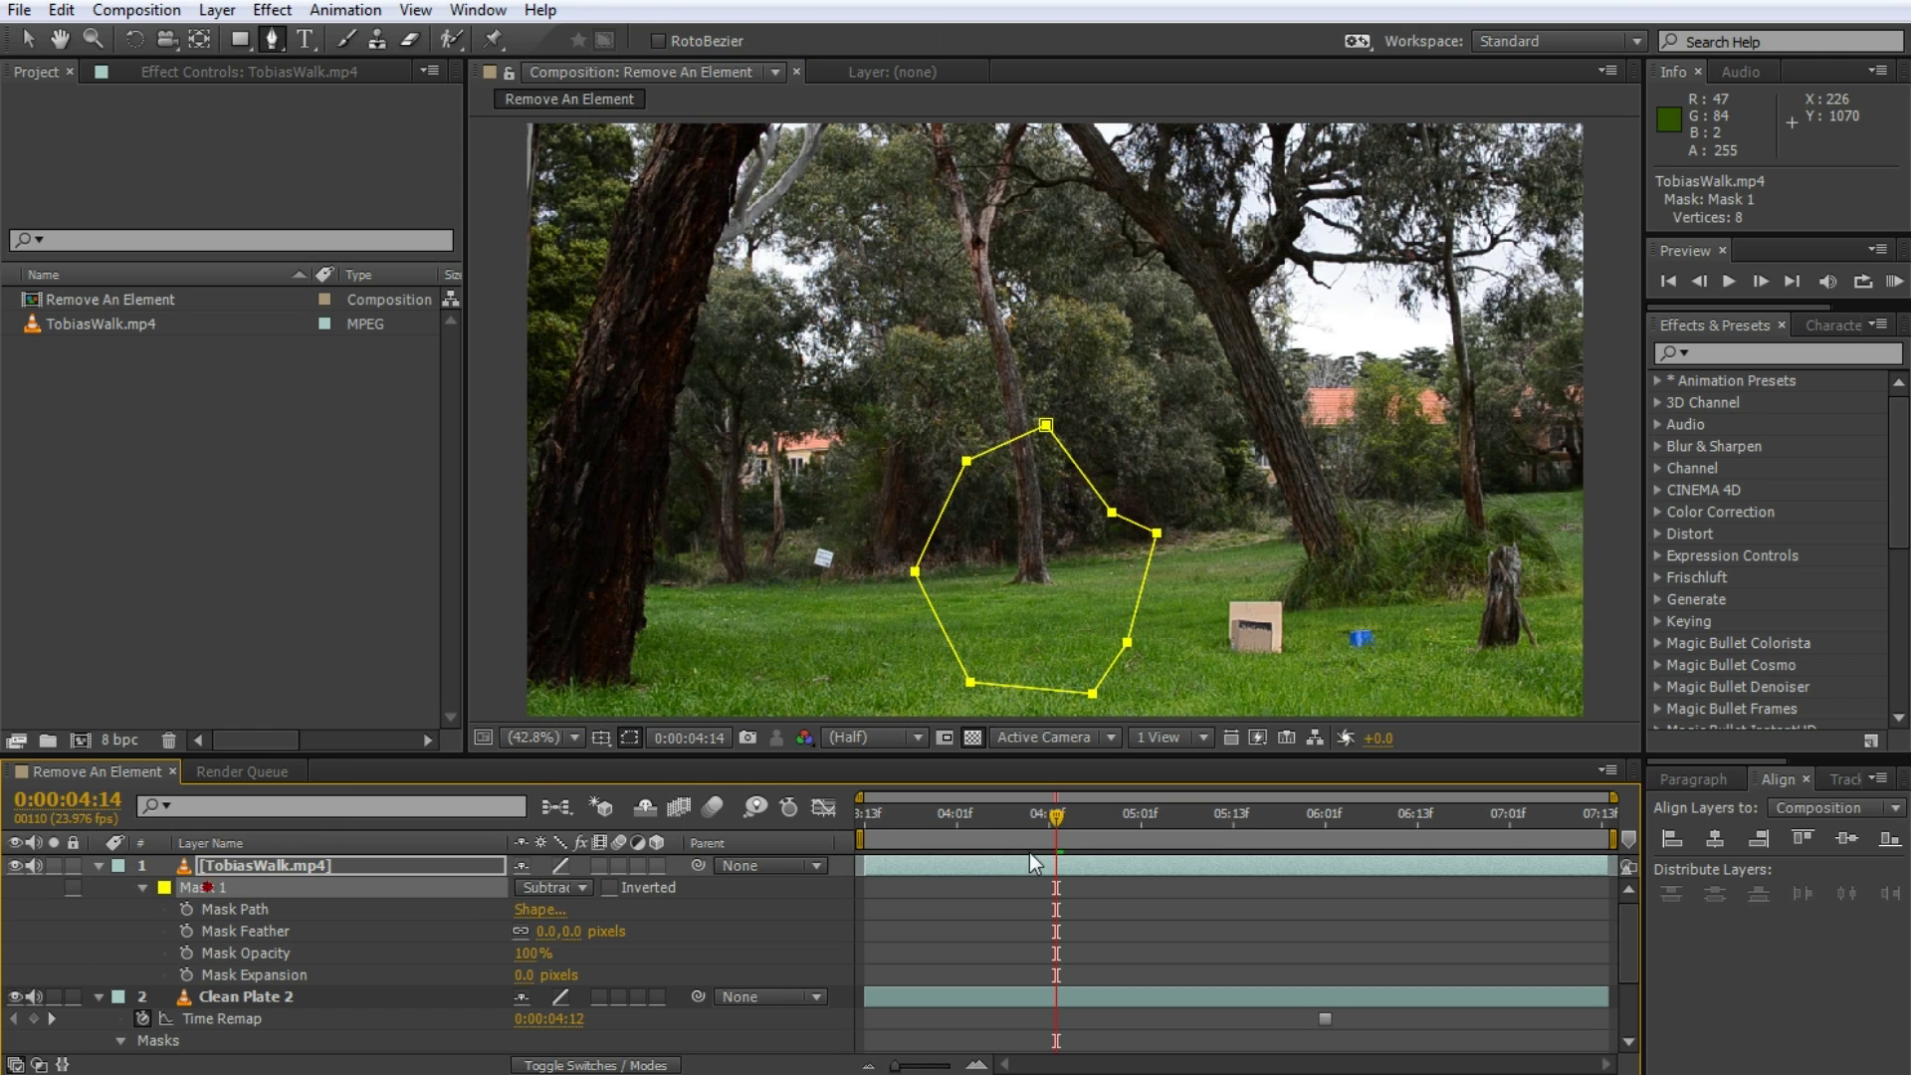
# Scrub nearby frames to confirm the man stays hidden, collapse properties, and review 0:00:05:17
pyautogui.moveTo(1244, 831); pyautogui.dragTo(1080, 854)
pyautogui.moveTo(910, 864); pyautogui.dragTo(1263, 866)
pyautogui.hotkey('ctrl', 'a')
pyautogui.hotkey('ctrl', '`')
pyautogui.click(271, 890)
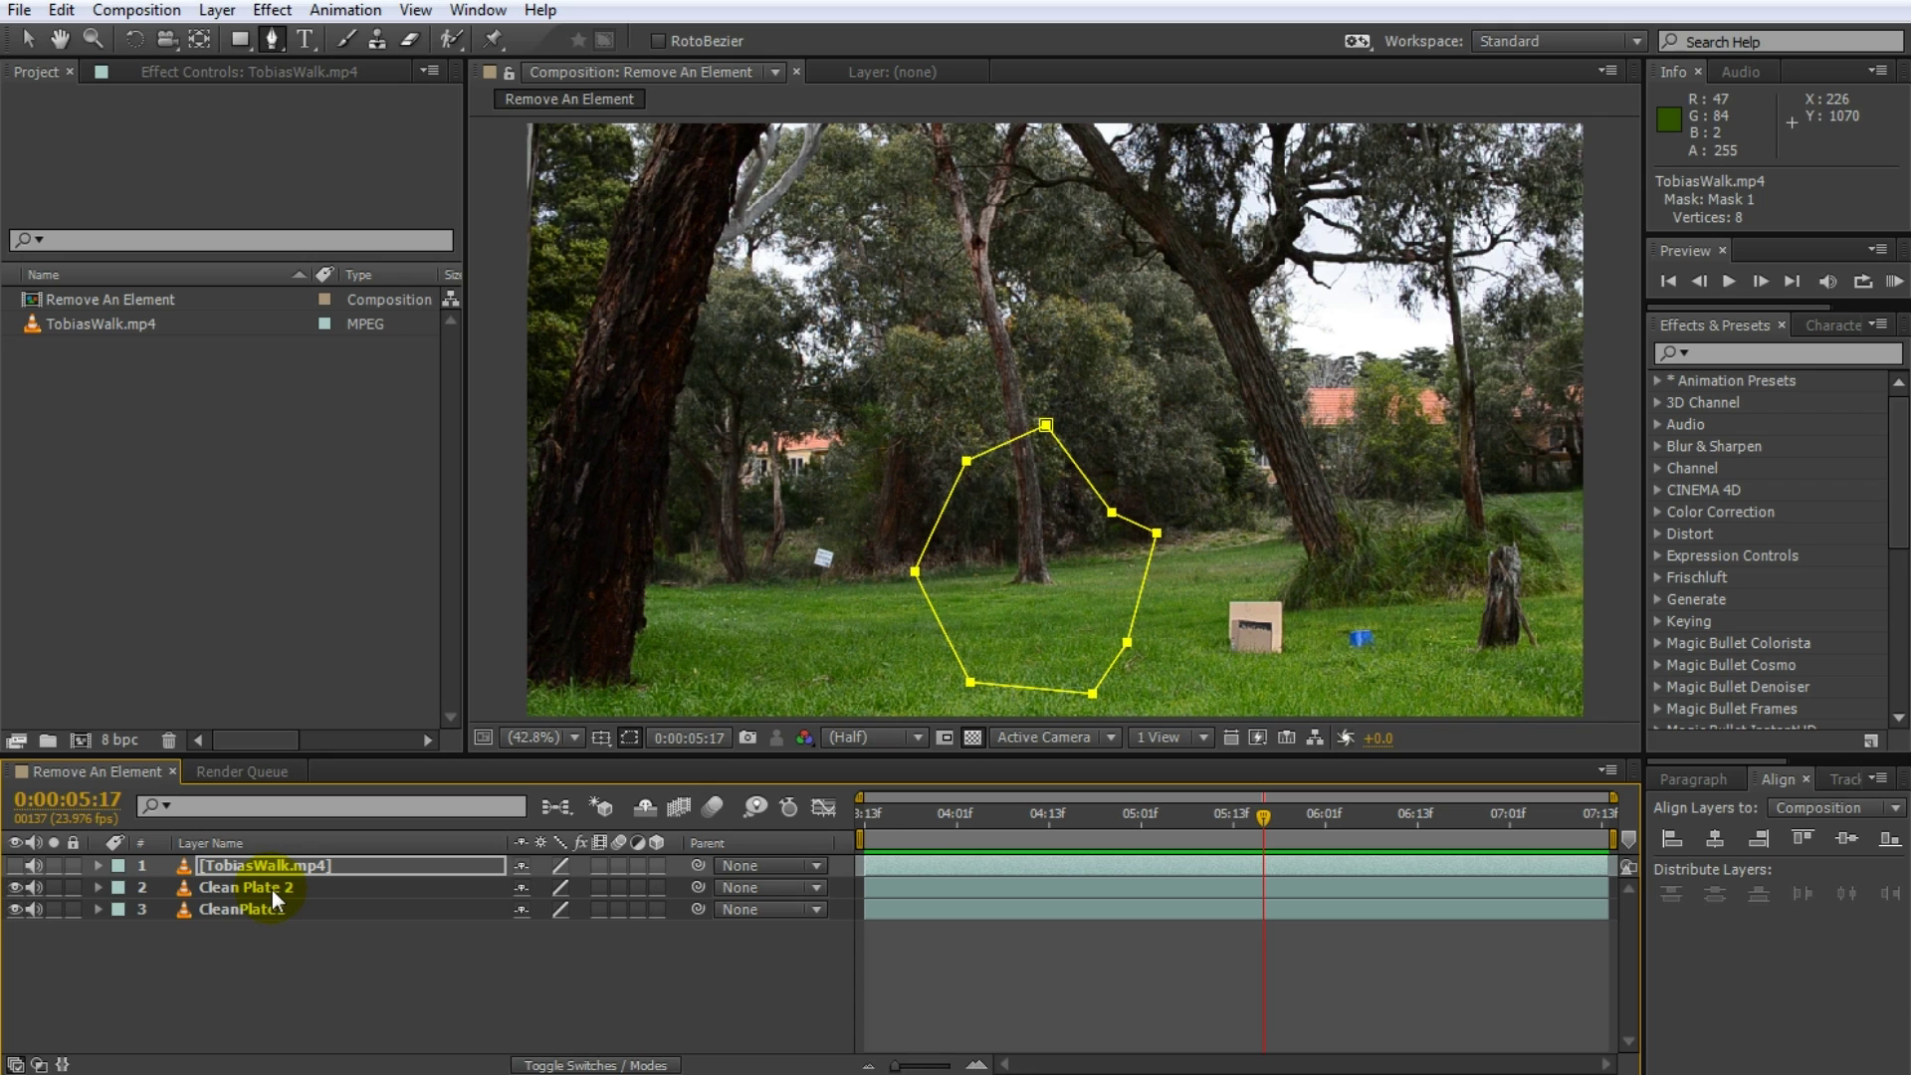